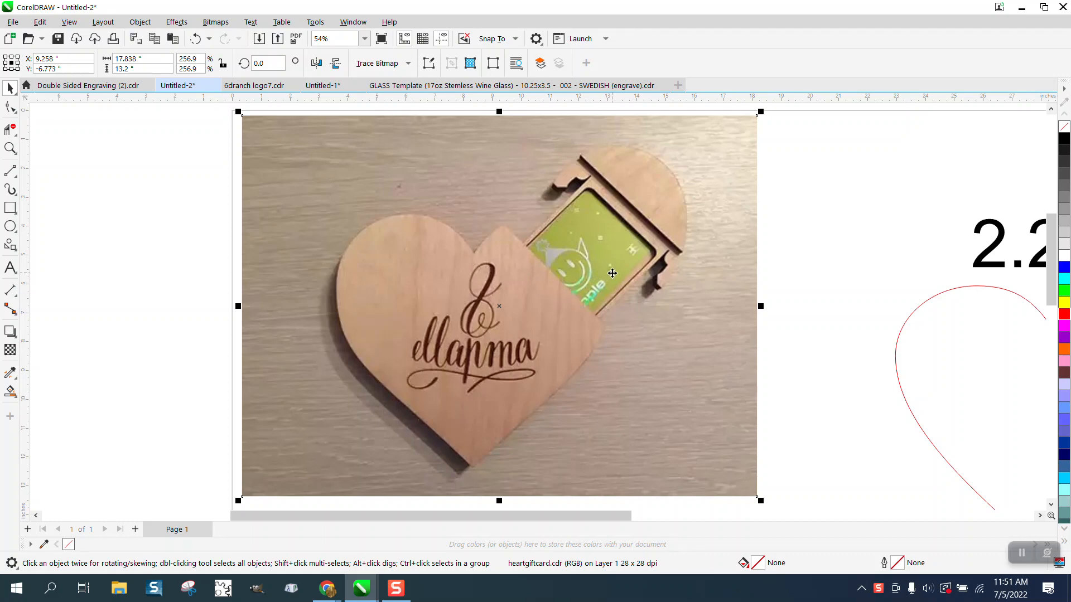
Step: Move the wooden heart photo left so it straddles the page's left edge, and centre the red heart outline on the page
drag(612, 273, 377, 276)
scroll(721, 306, down, 3)
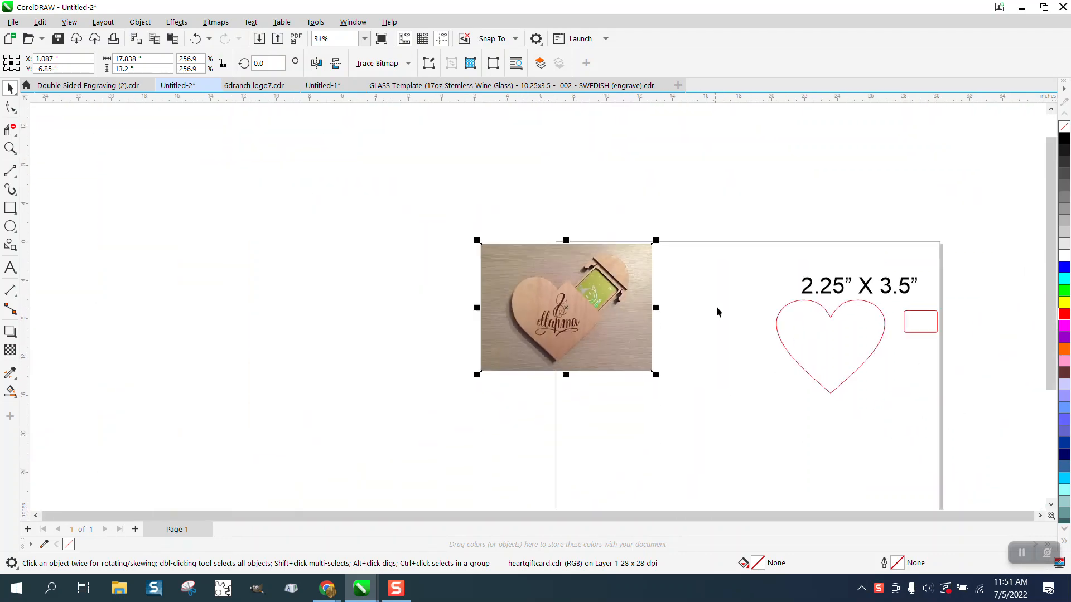
click(818, 328)
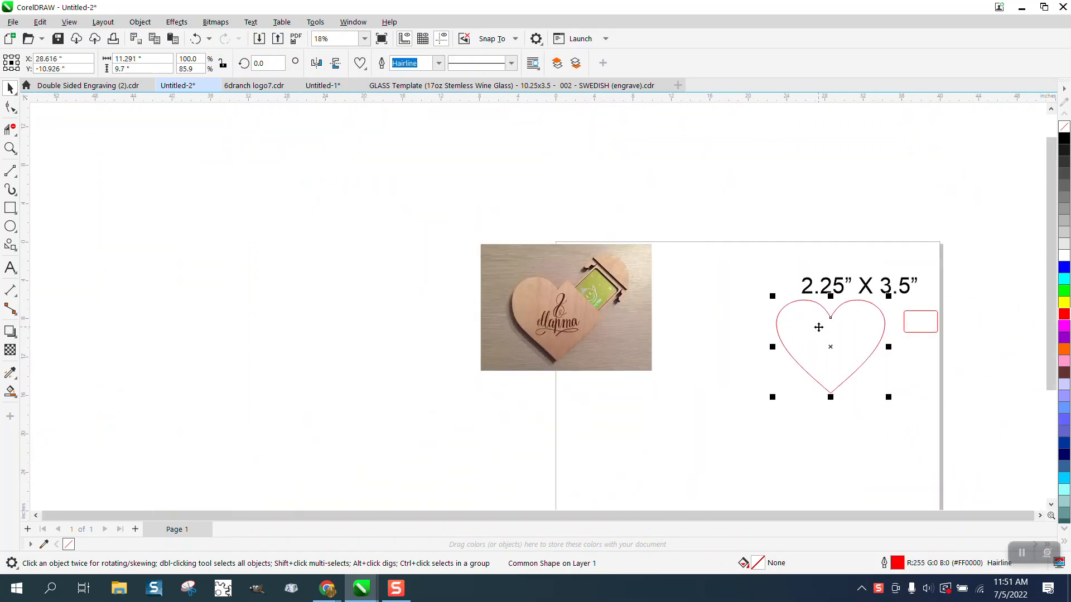
key(p)
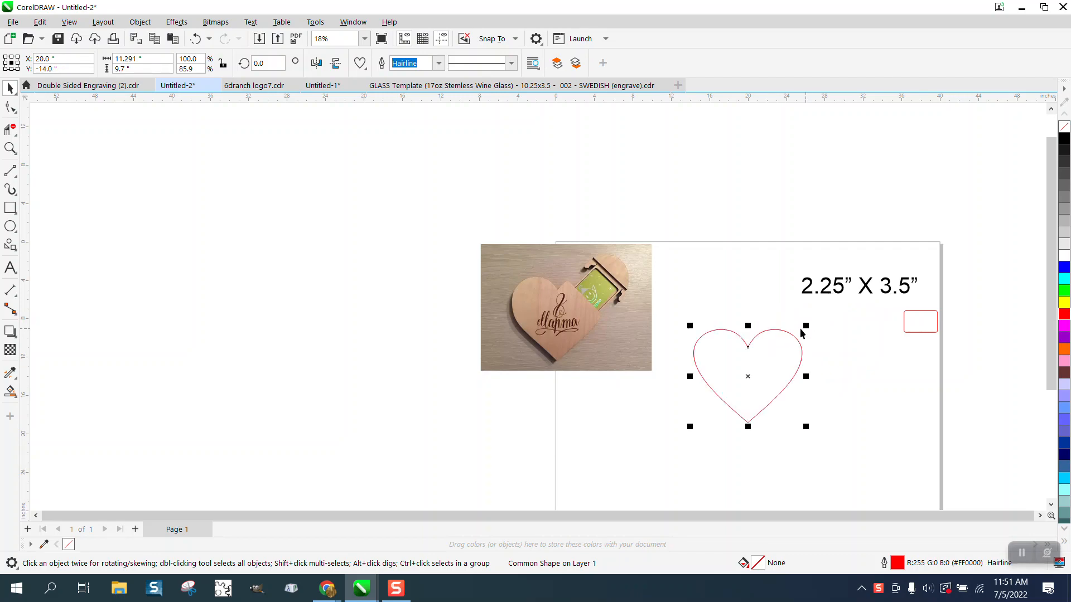
Step: Move the small rounded card rectangle from the page's right edge to just below the "2.25” X 3.5”" text, beside the heart
click(10, 147)
drag(563, 254, 655, 335)
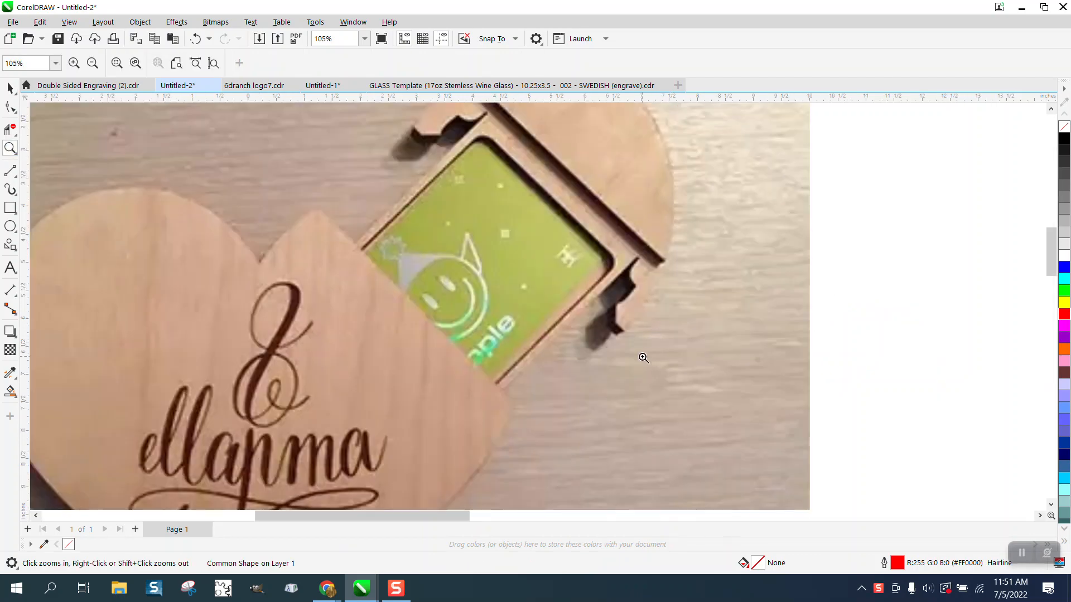
scroll(643, 357, down, 3)
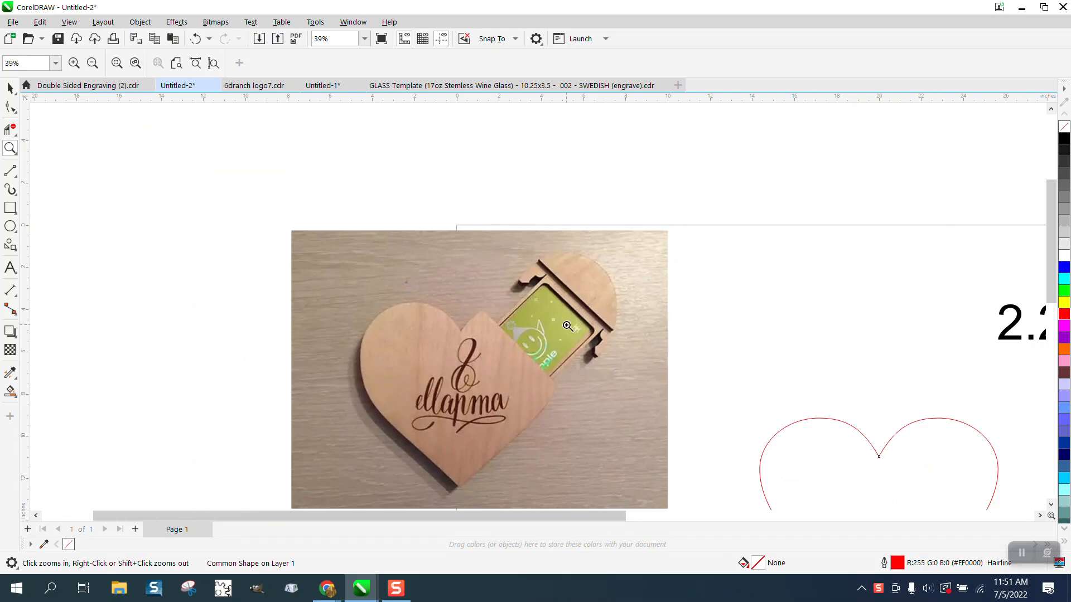
scroll(482, 346, down, 1)
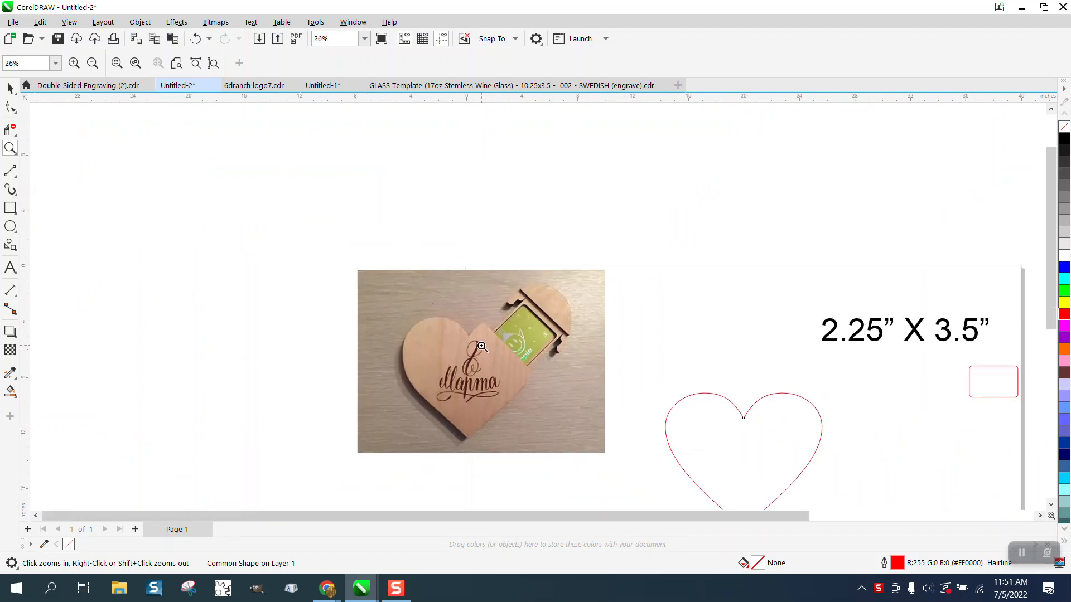
scroll(481, 346, down, 1)
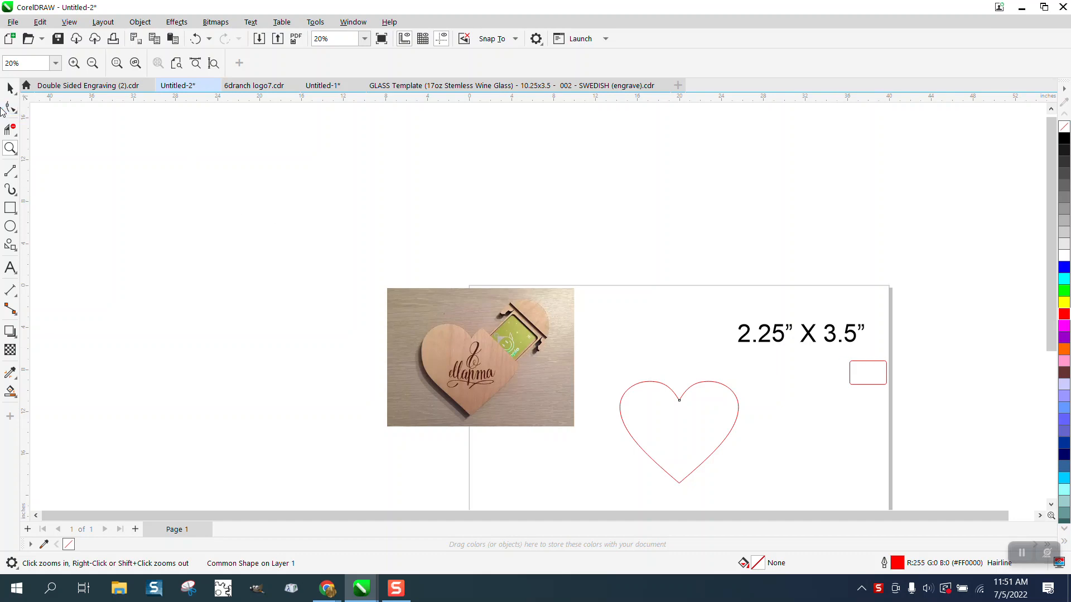
click(10, 88)
click(877, 383)
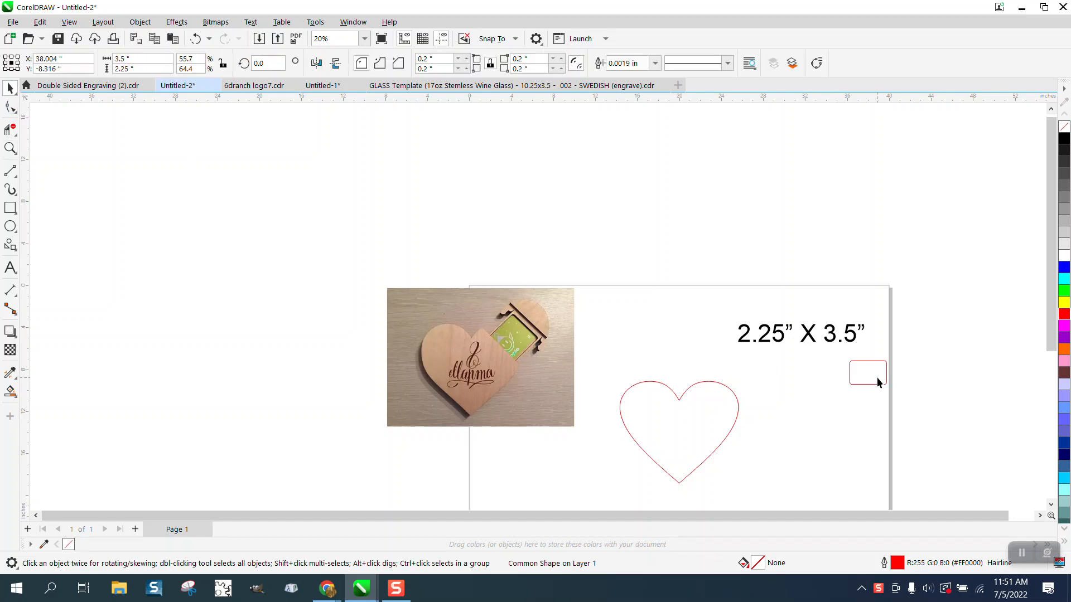
drag(871, 379, 776, 376)
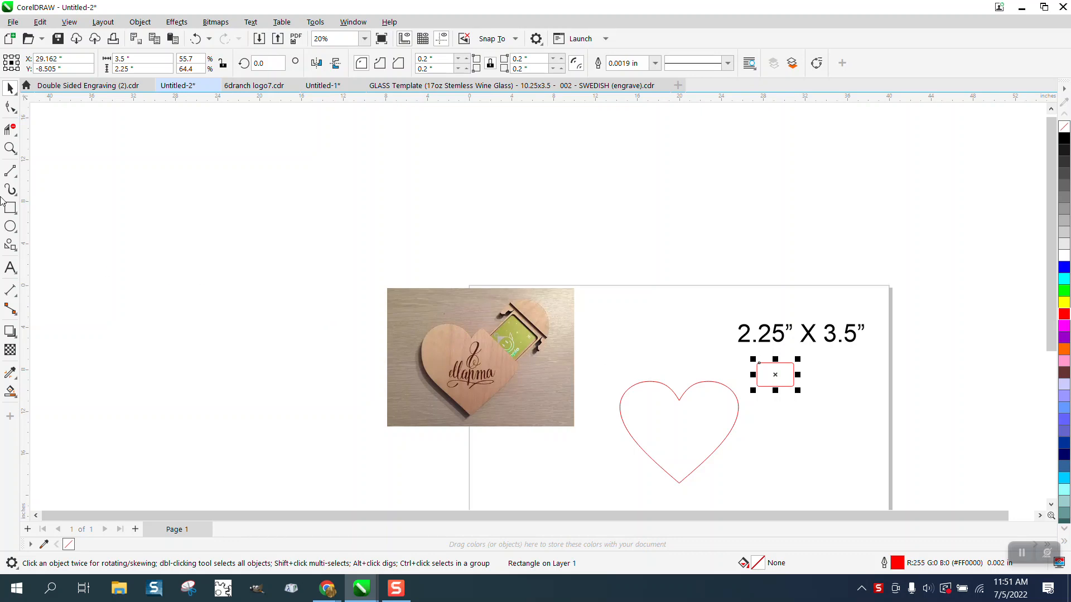
Step: Lower the rounded card rectangle to beside the heart's right lobe and rotate it 45 degrees
click(10, 149)
drag(550, 269, 887, 493)
click(10, 88)
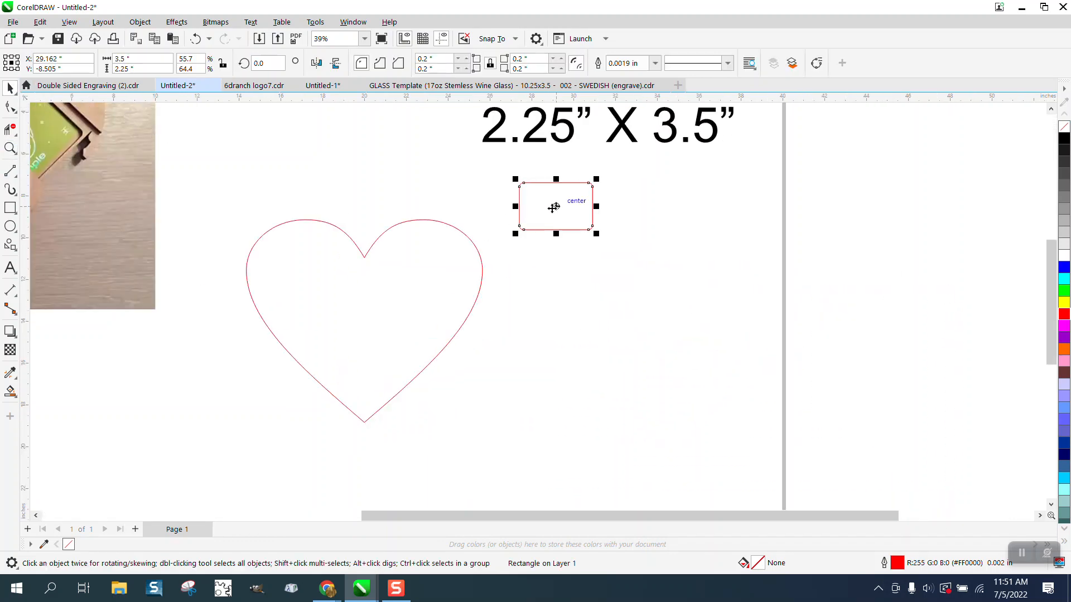
drag(556, 221, 551, 278)
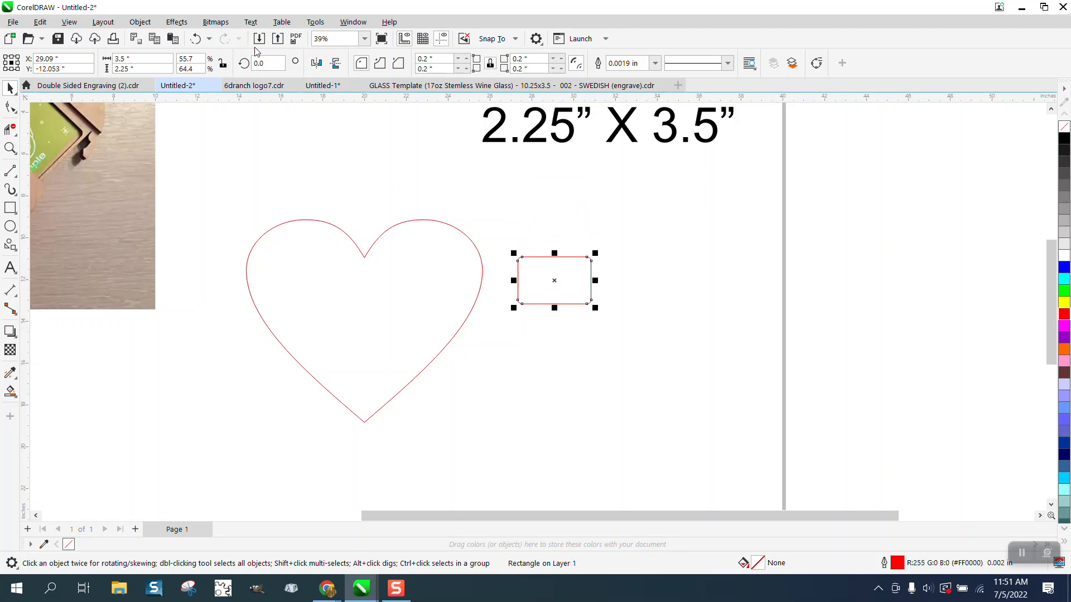
double_click(266, 63)
text(45)
key(Return)
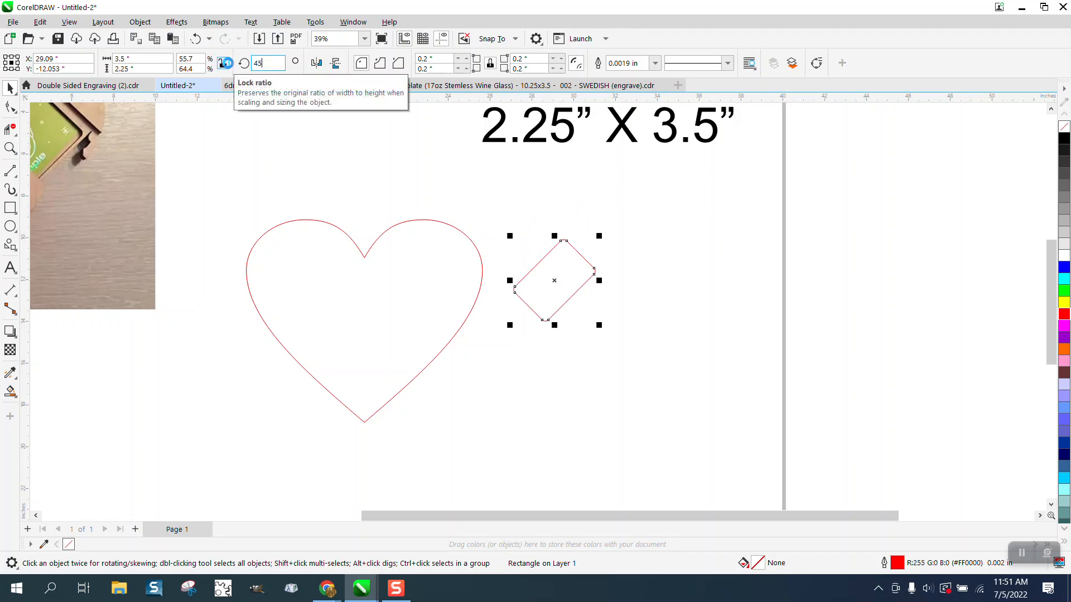
Step: Move the rotated card rectangle into the right lobe of the heart outline
click(573, 286)
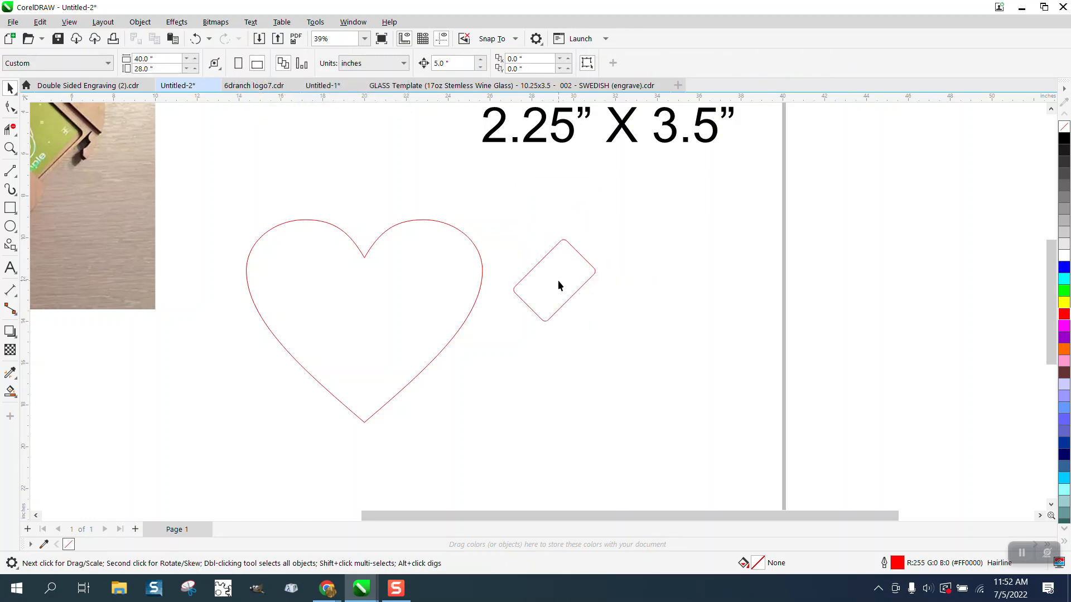
click(560, 285)
drag(554, 280, 426, 277)
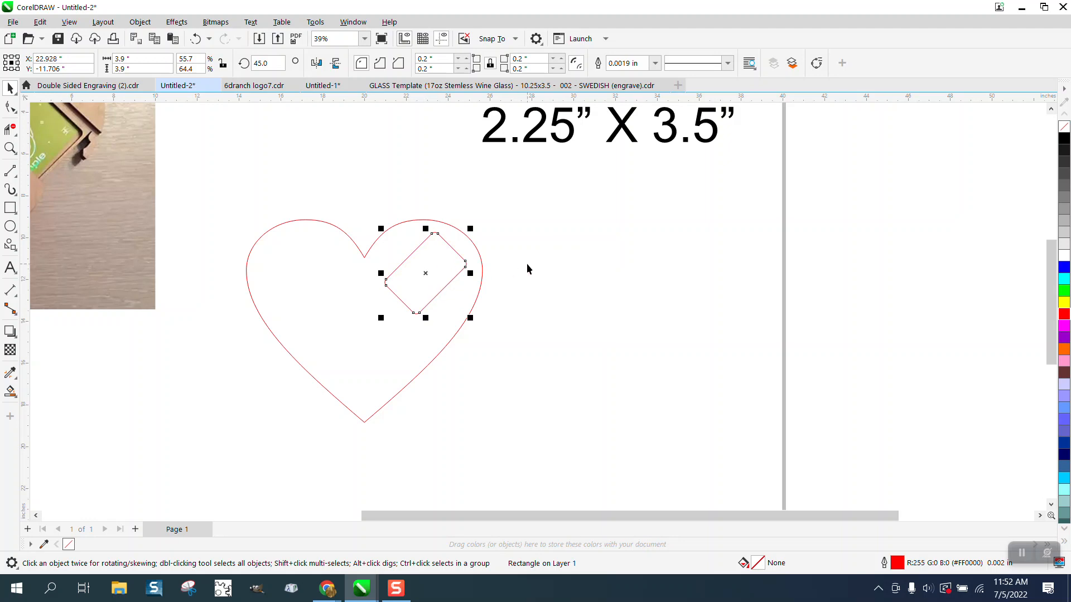
Step: Examine the card pocket and sliding lid in the photo, and compare them with the heart and rectangle layout
scroll(547, 276, down, 1)
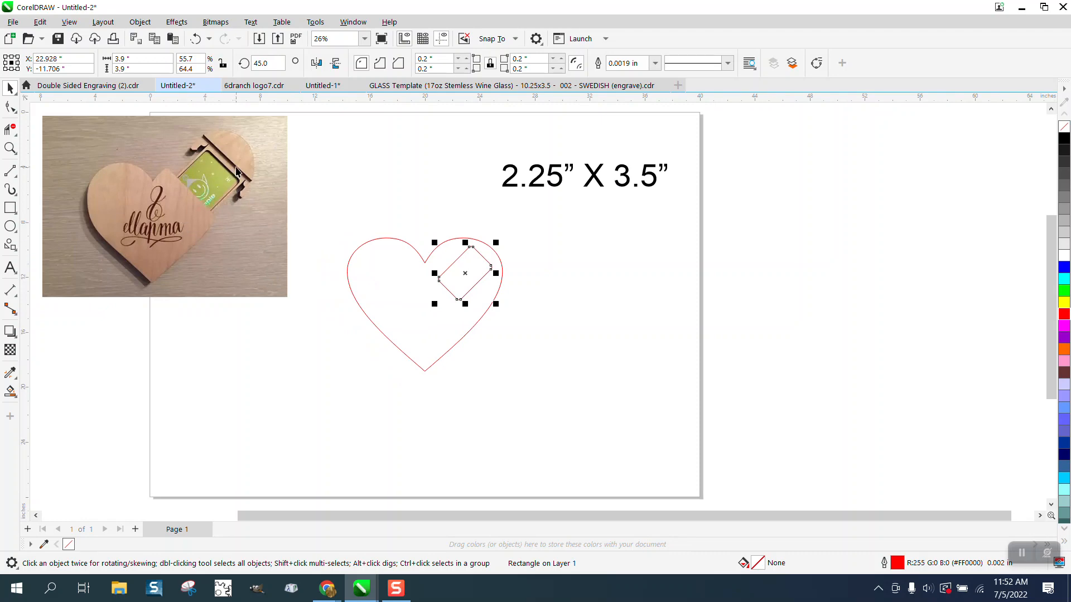
click(8, 131)
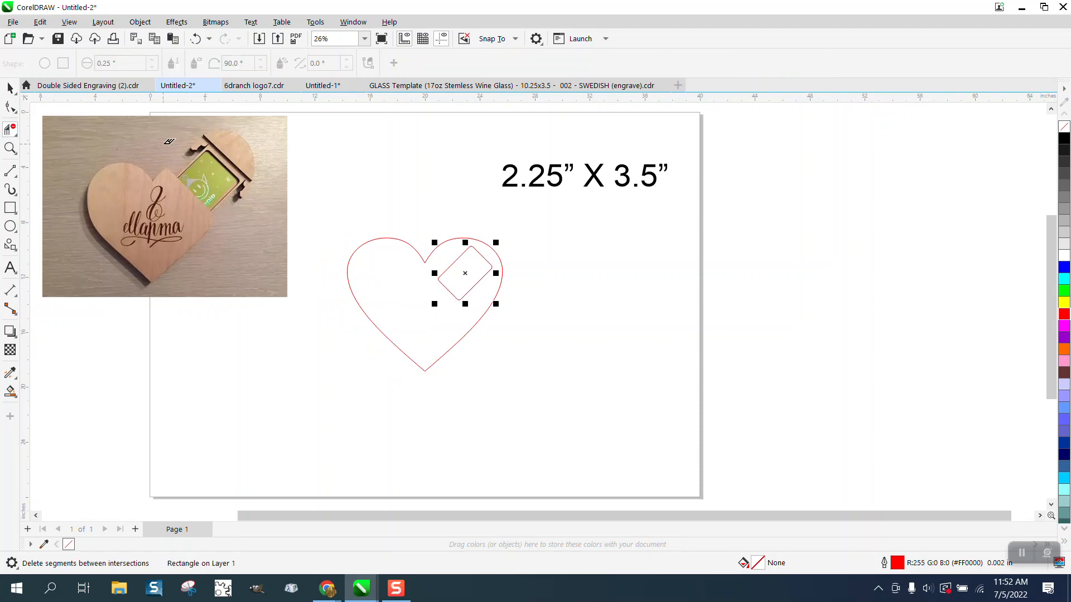
click(10, 147)
drag(153, 140, 310, 234)
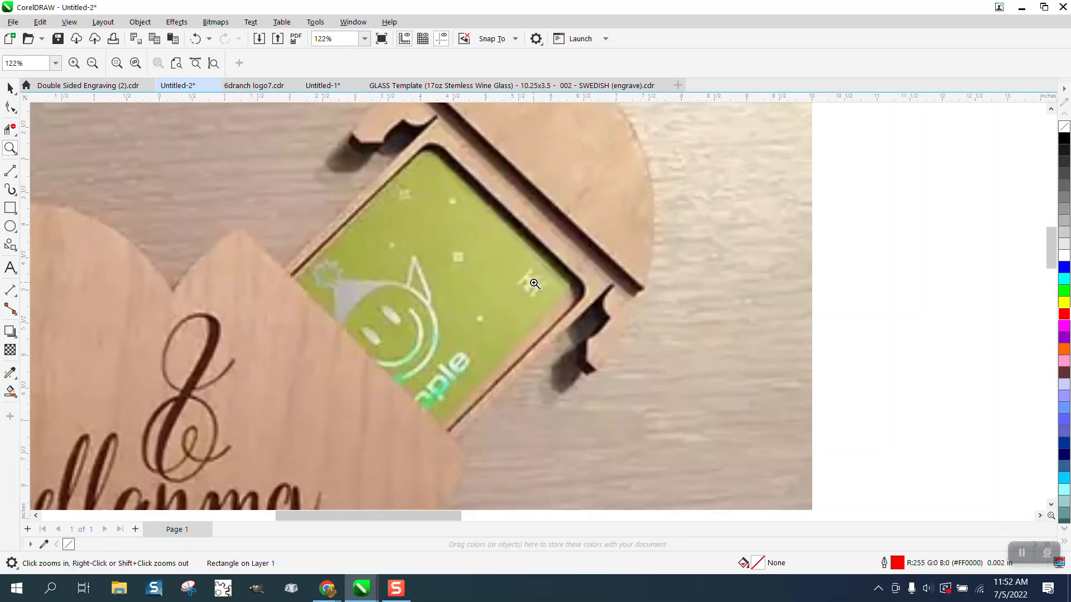
scroll(585, 304, down, 2)
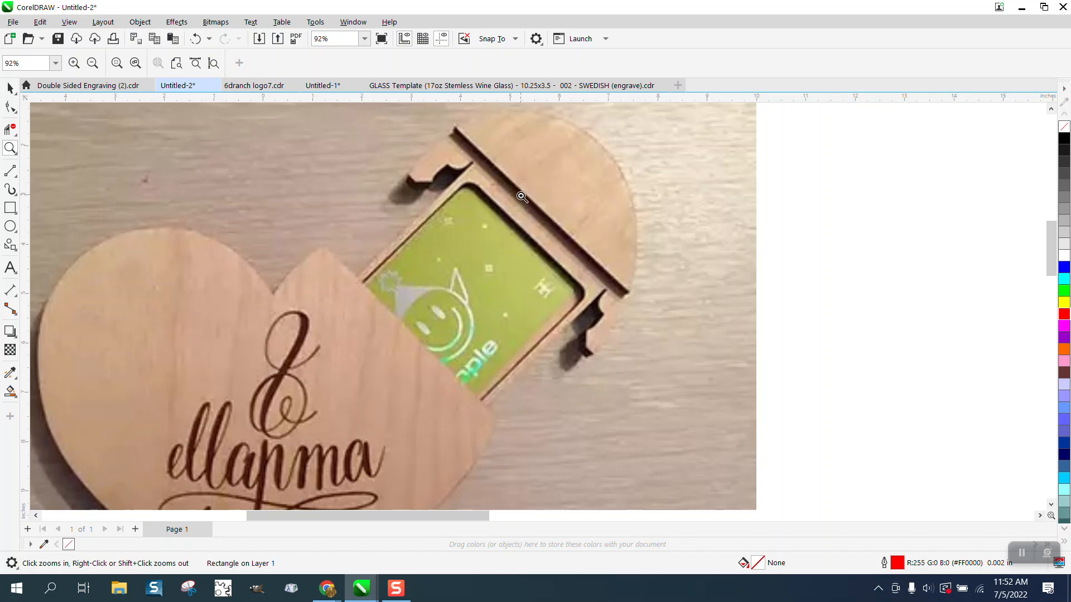
scroll(521, 199, down, 4)
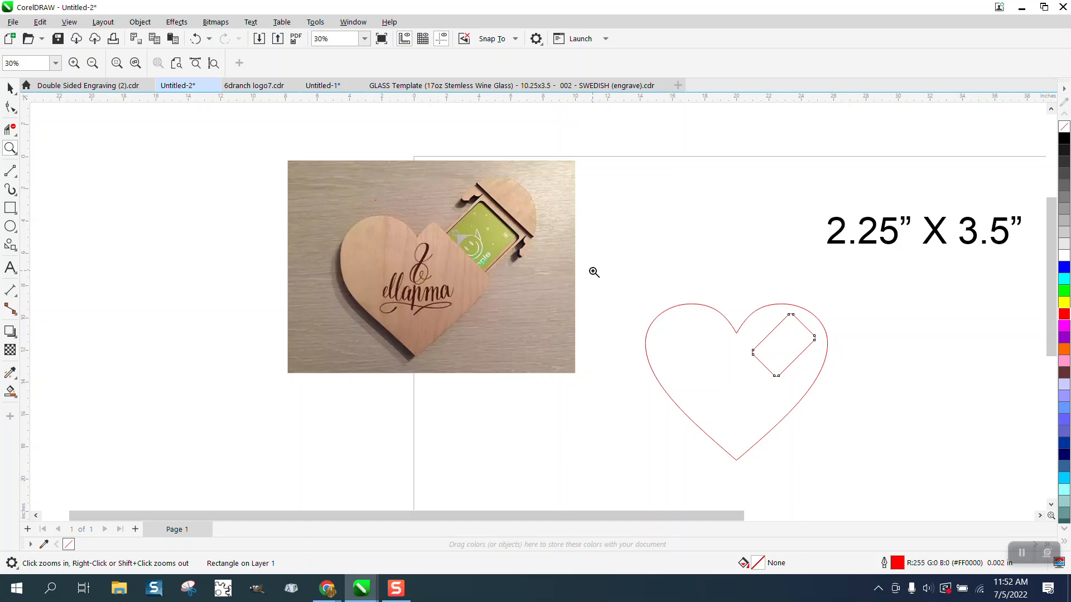
click(10, 87)
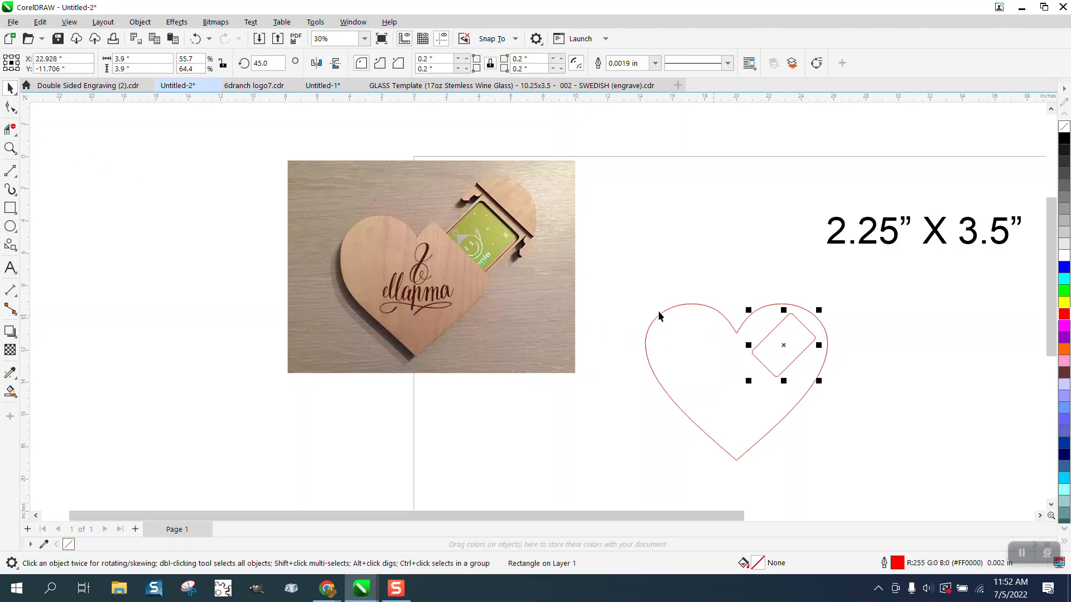
click(10, 148)
drag(626, 286, 909, 480)
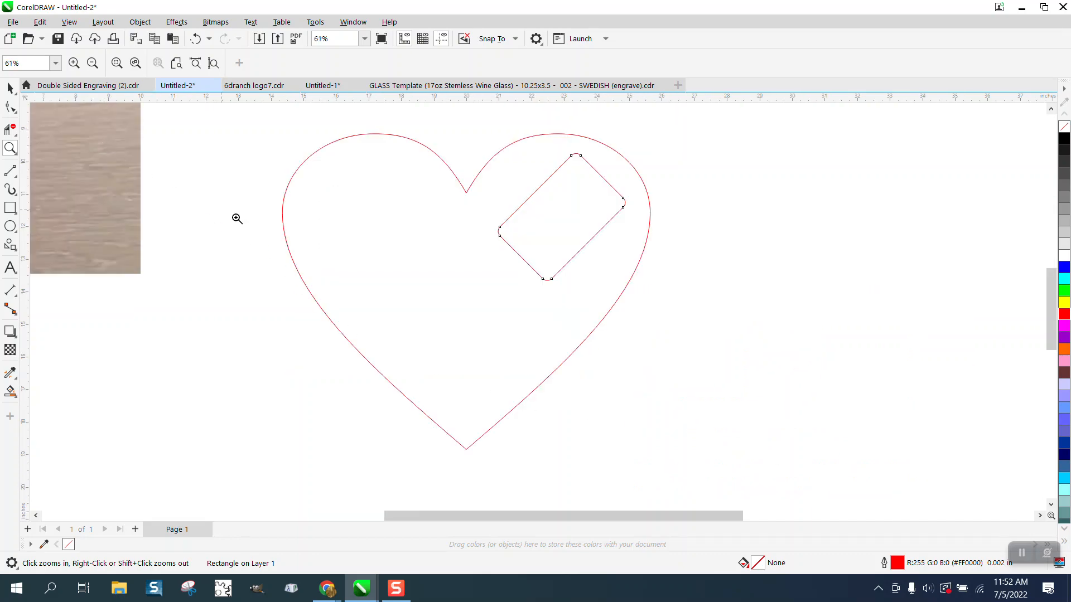
right_click(410, 267)
right_click(425, 273)
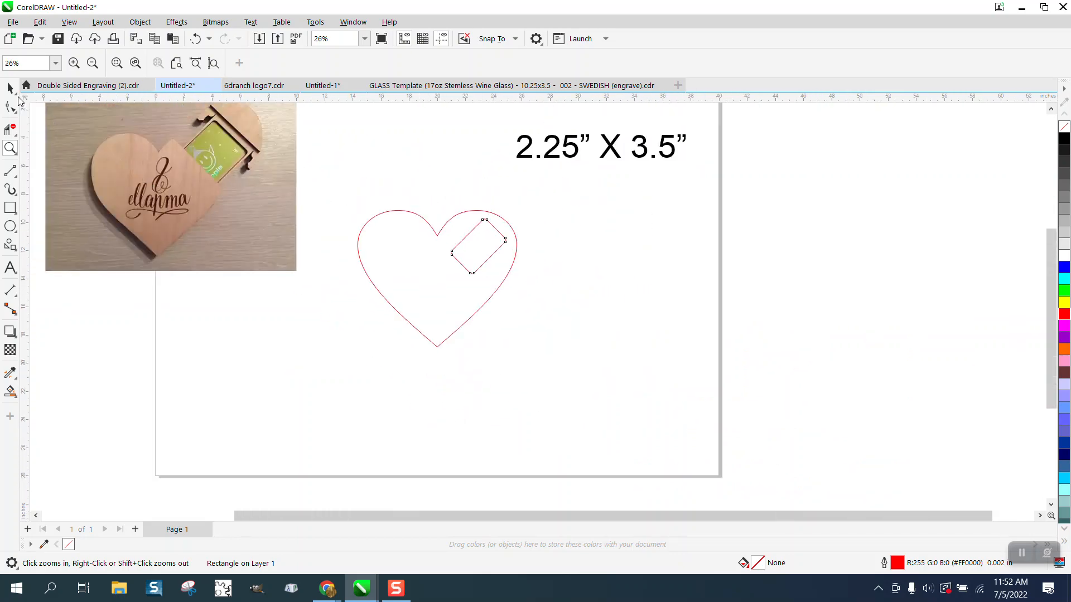
Step: Shift the rotated card rectangle down and left inside the heart, to about X 21.69, Y -12.94 inches
click(10, 88)
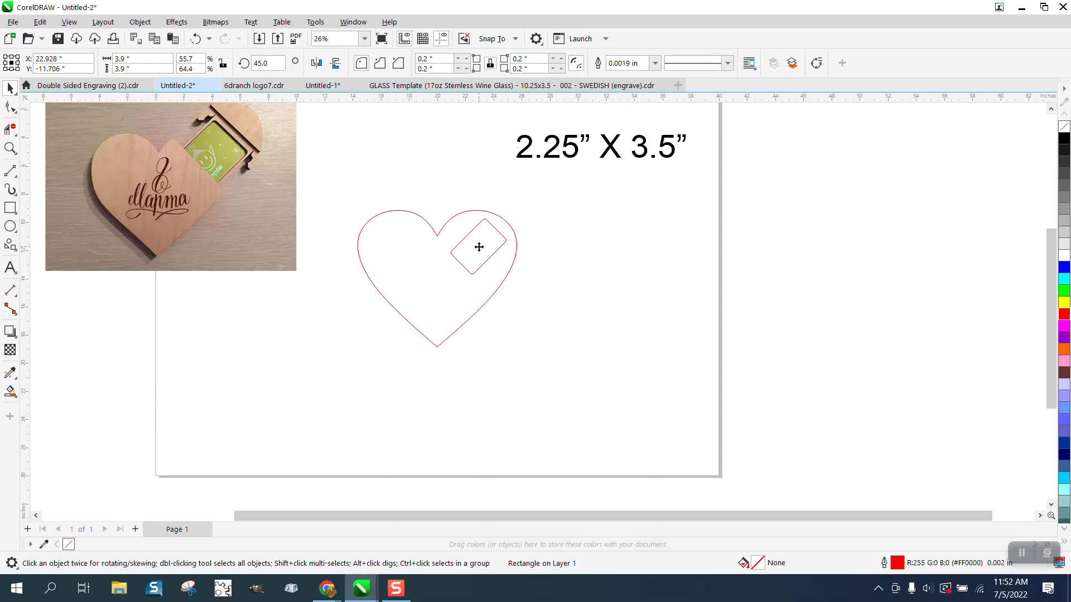
drag(478, 249, 463, 266)
drag(463, 266, 464, 265)
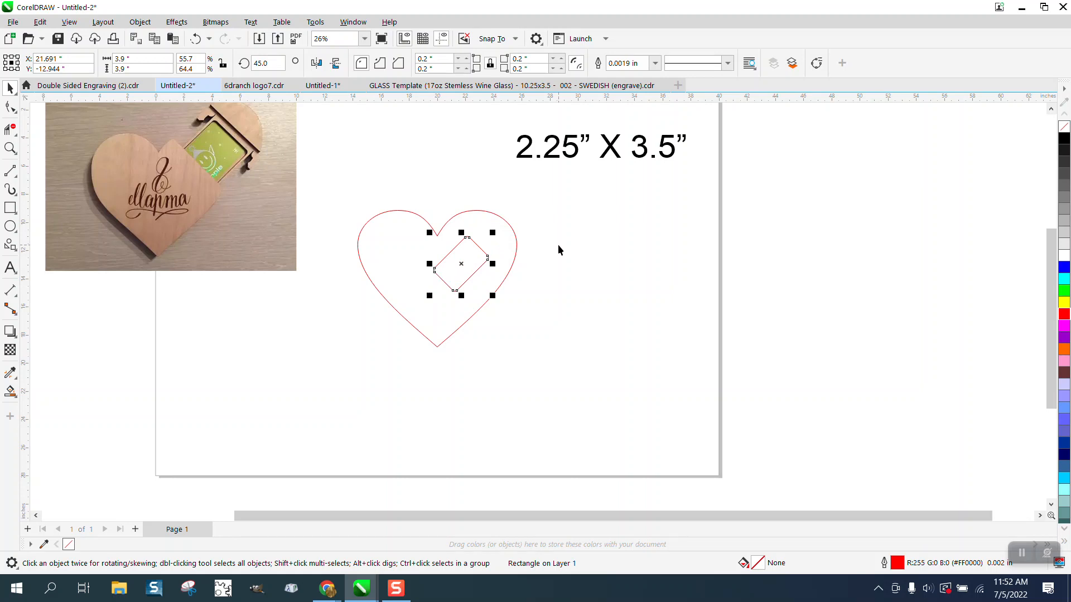
Step: Nudge the card rectangle 10 inches right, out of the heart, and back again
click(516, 248)
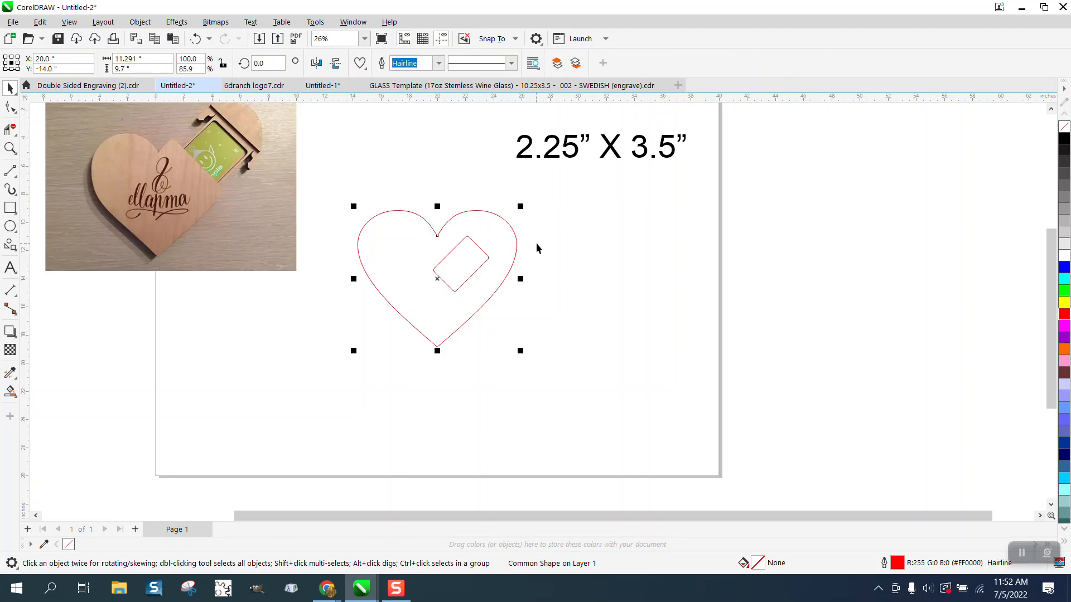
click(539, 243)
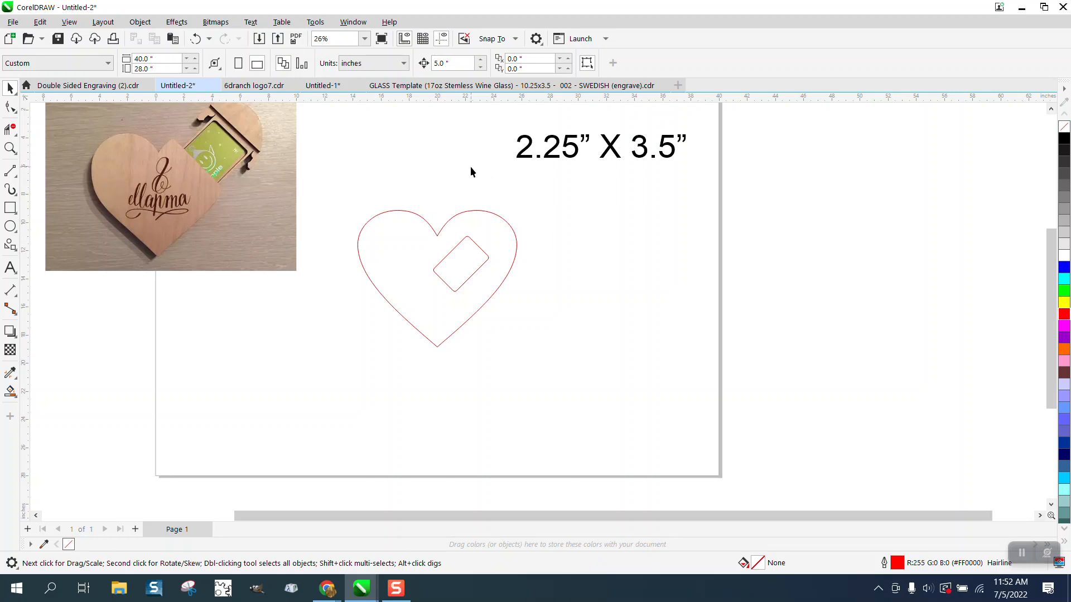
click(482, 251)
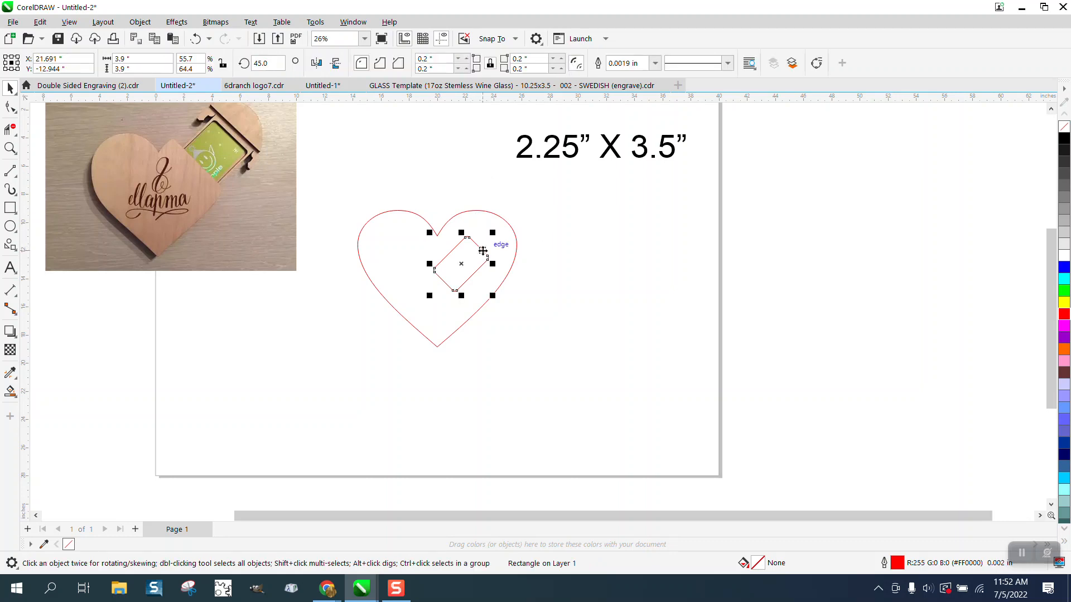
key(Right)
key(Right)
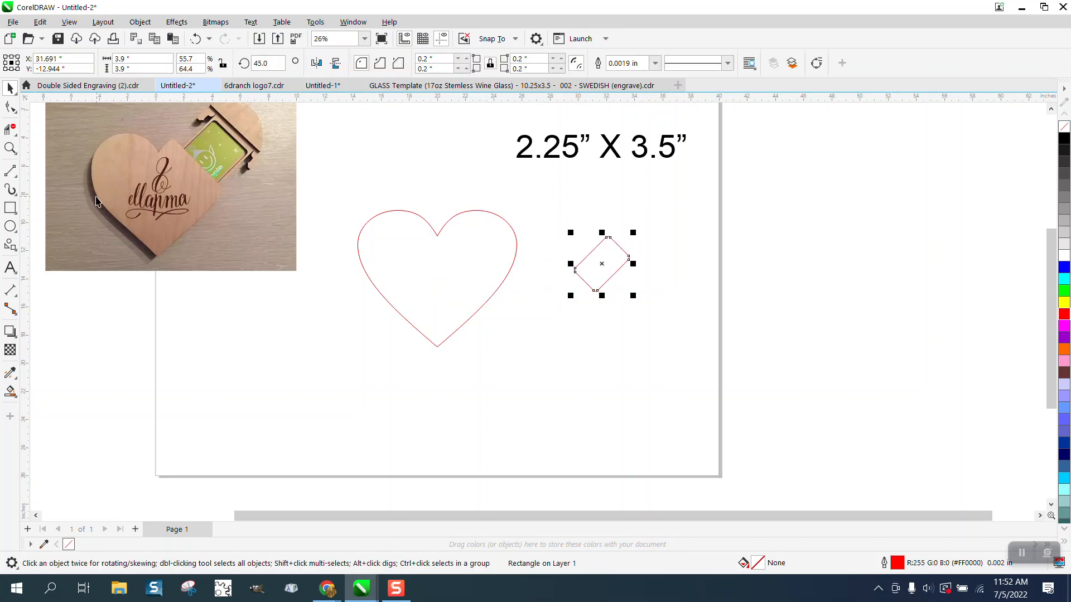
key(Left)
key(Left)
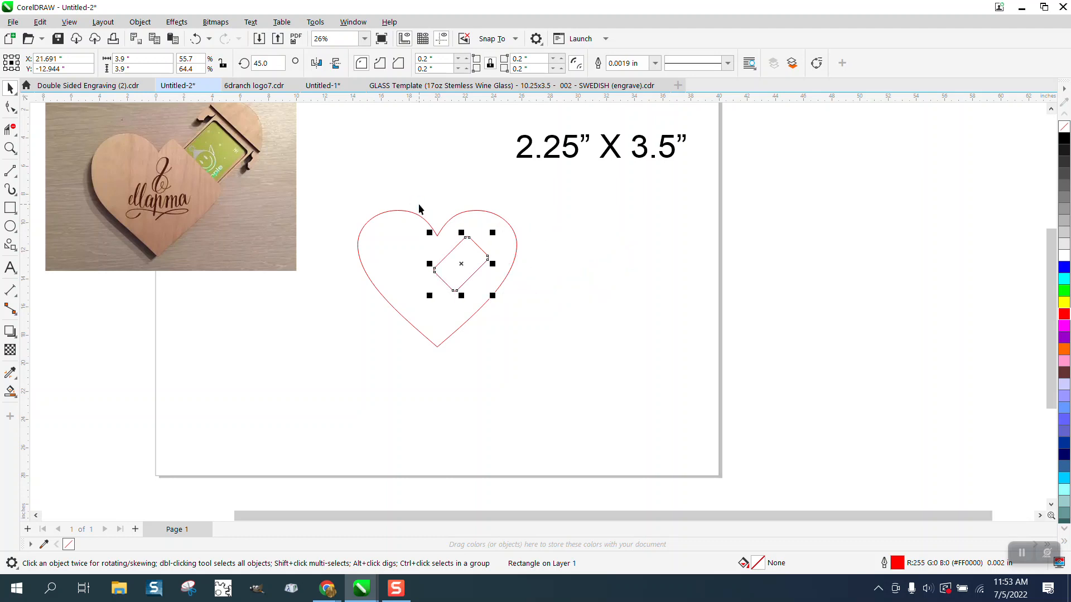
click(17, 177)
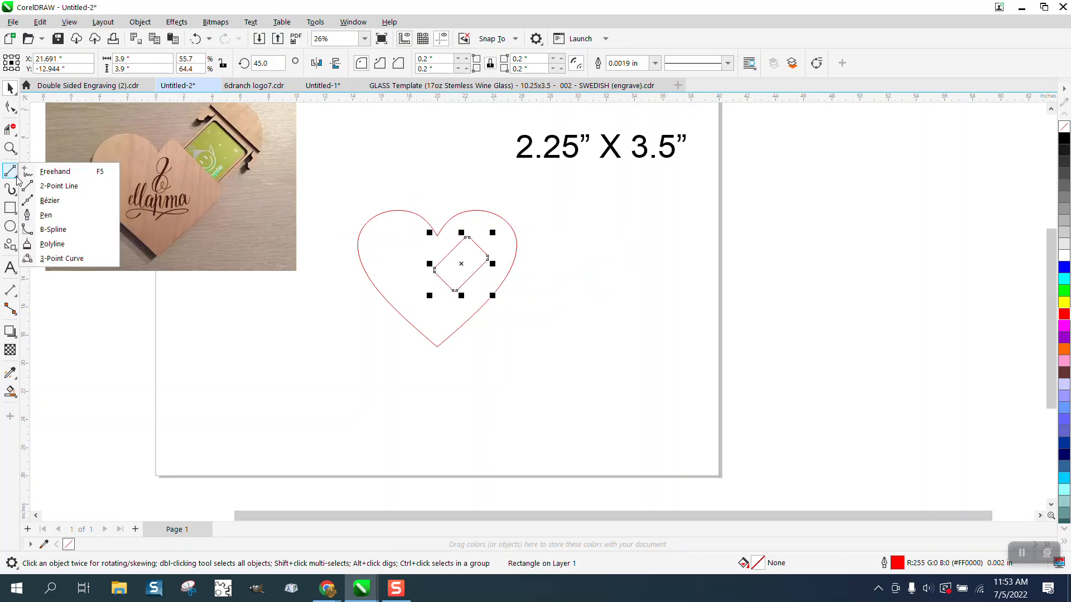
click(58, 186)
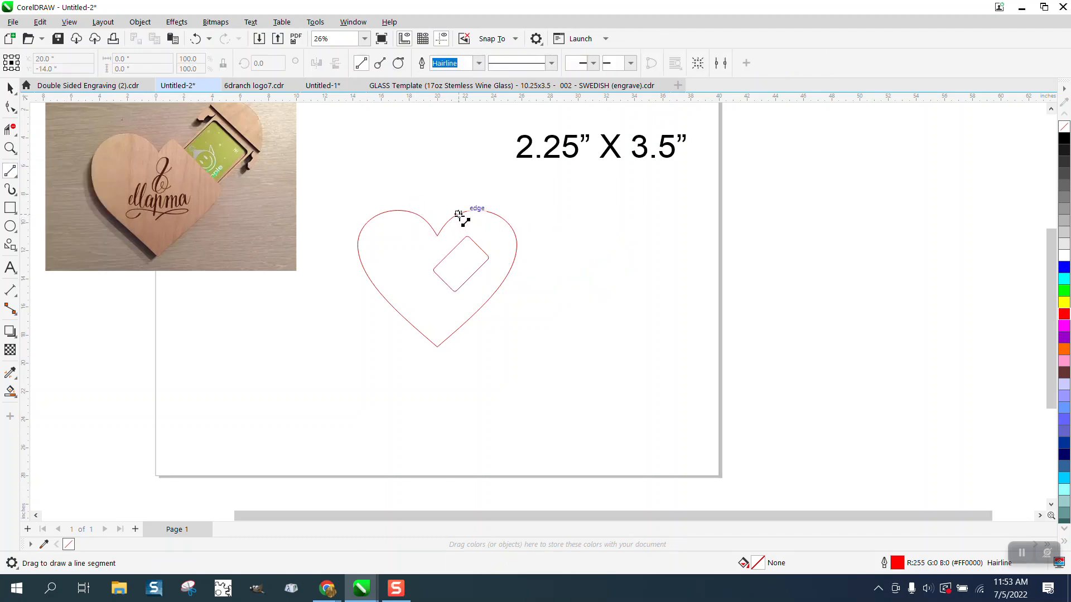
drag(458, 214, 512, 264)
Step: Draw a 2-point line along the card rectangle's upper-right short edge, spanning about 1.24 by 1.24 inches, and colour it black
click(10, 148)
drag(401, 195, 551, 317)
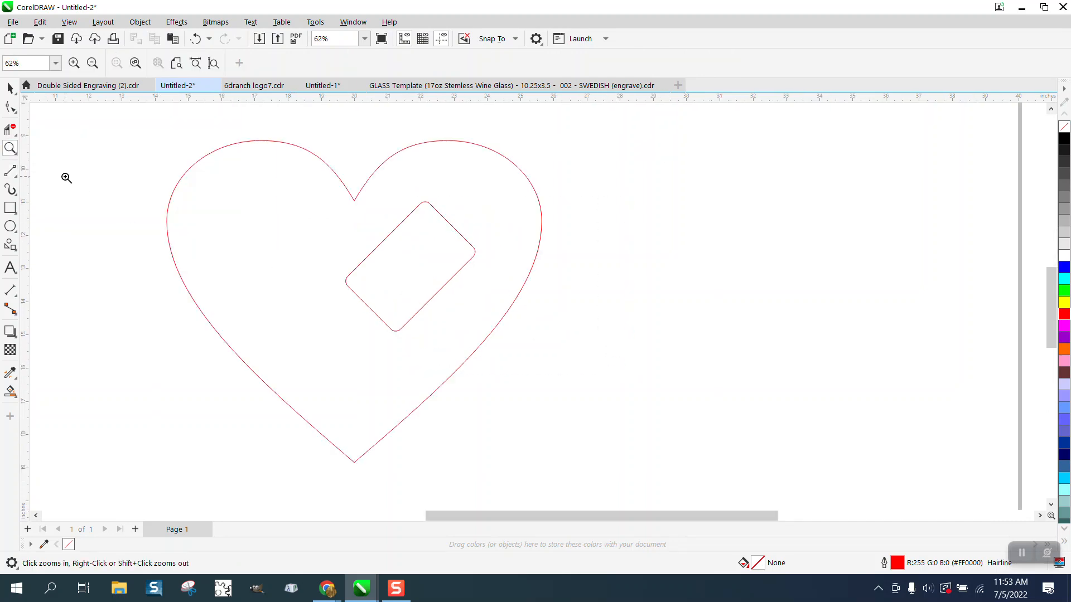
click(18, 178)
click(62, 186)
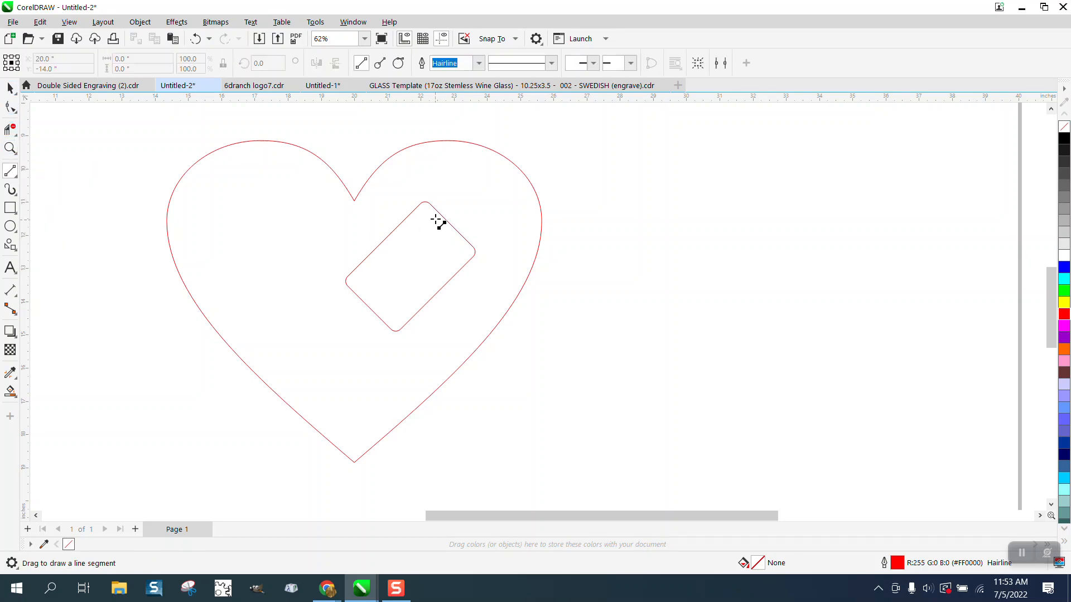
drag(430, 204, 471, 245)
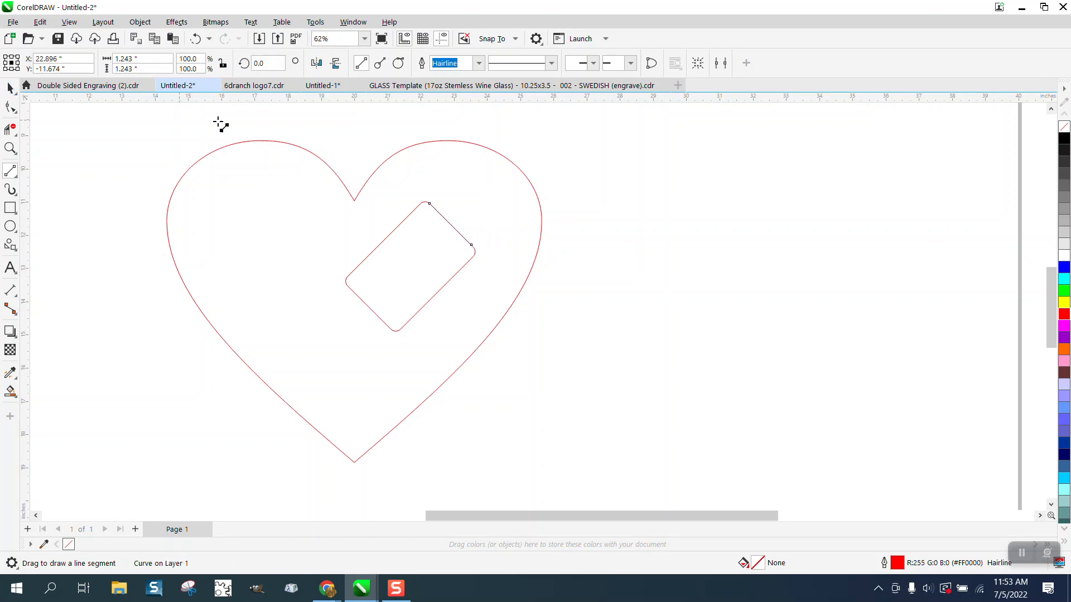
right_click(1064, 140)
click(10, 88)
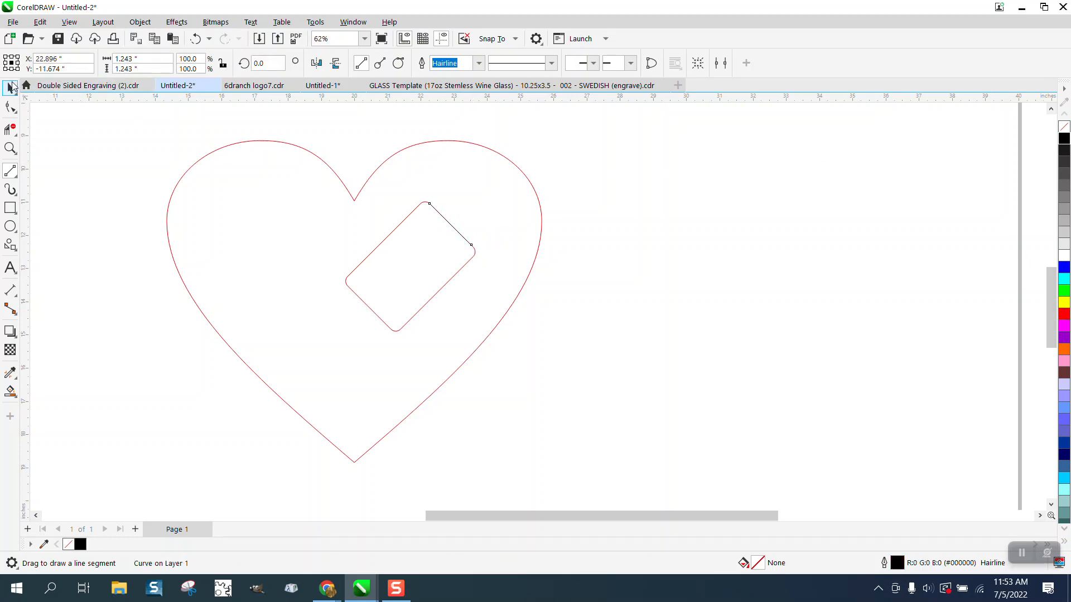
Step: Lengthen the diagonal line in both directions so it crosses the heart's upper-right lobe, spanning about 4.45 by 4.45 inches
drag(474, 249, 603, 346)
drag(498, 273, 452, 226)
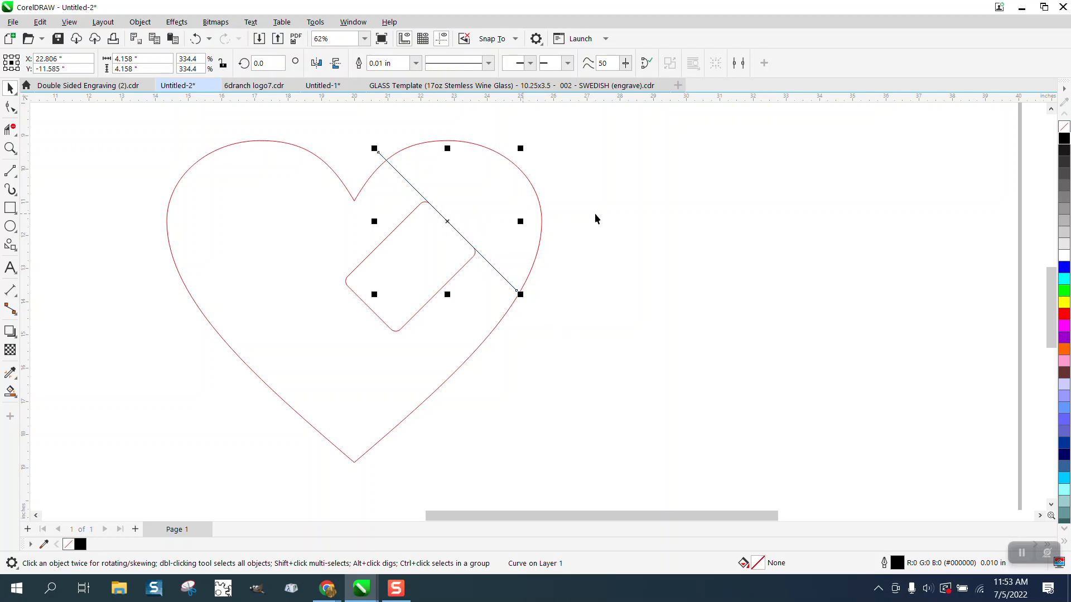
click(600, 222)
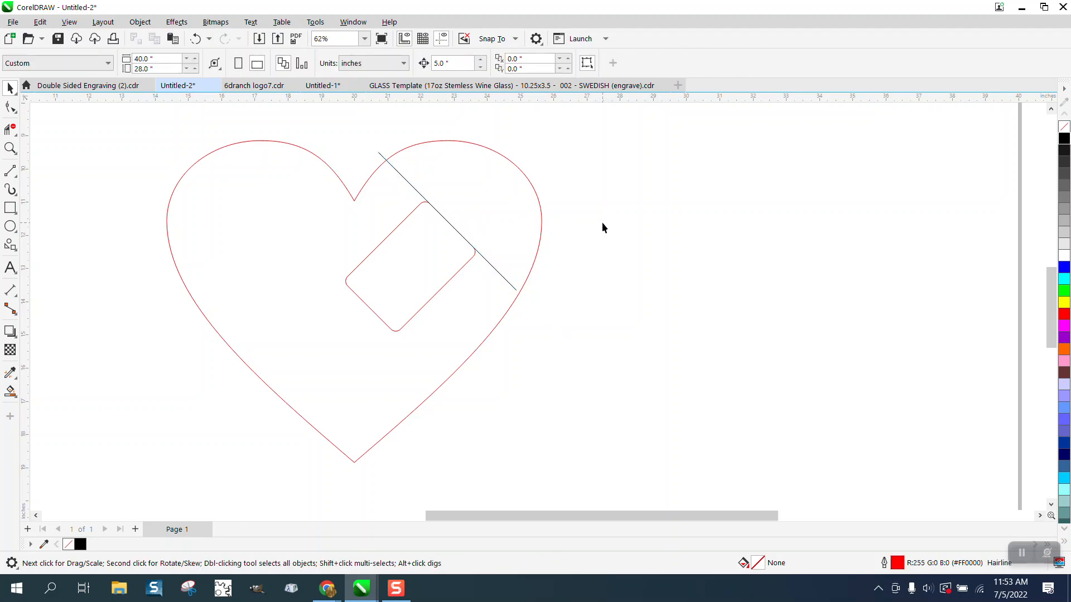
click(455, 234)
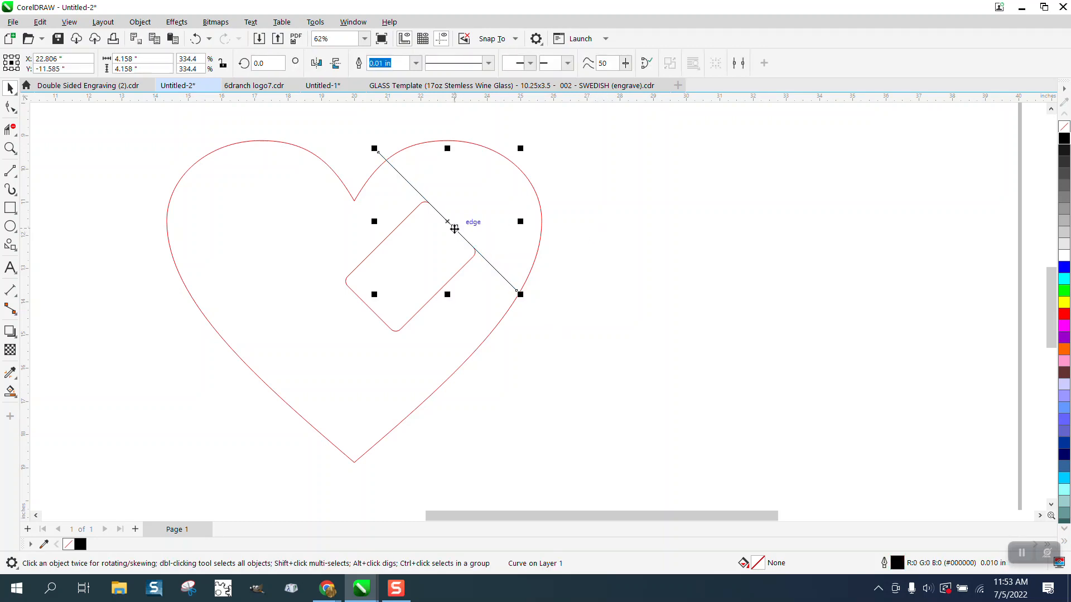
drag(522, 297, 533, 305)
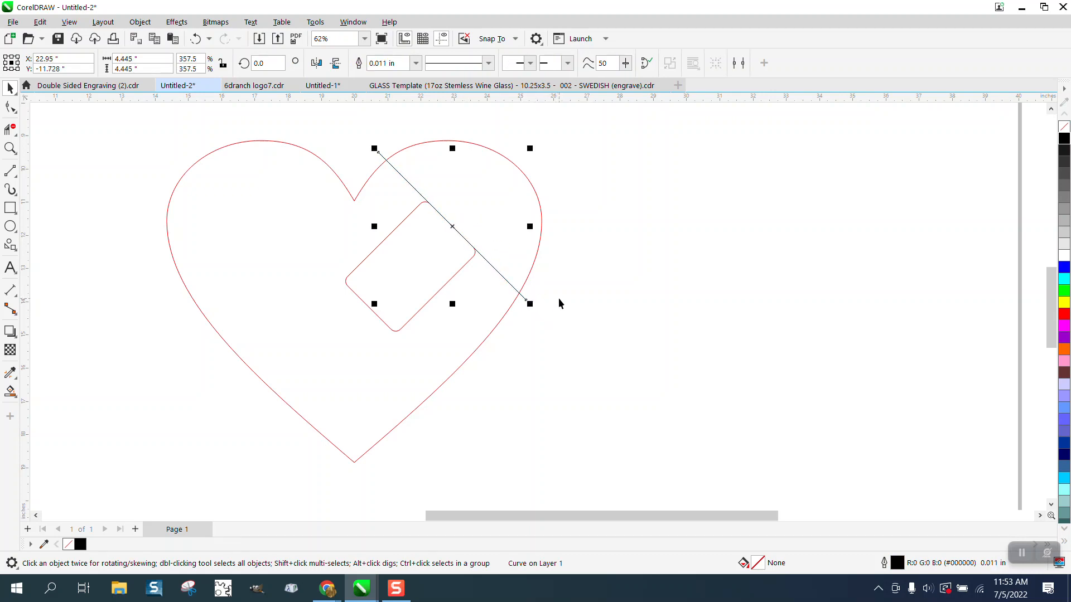
Step: Set the nudge distance to 0.75 inches and move the diagonal line outward from the card rectangle, to about X 23.44, Y -11.36 inches
click(573, 265)
click(446, 63)
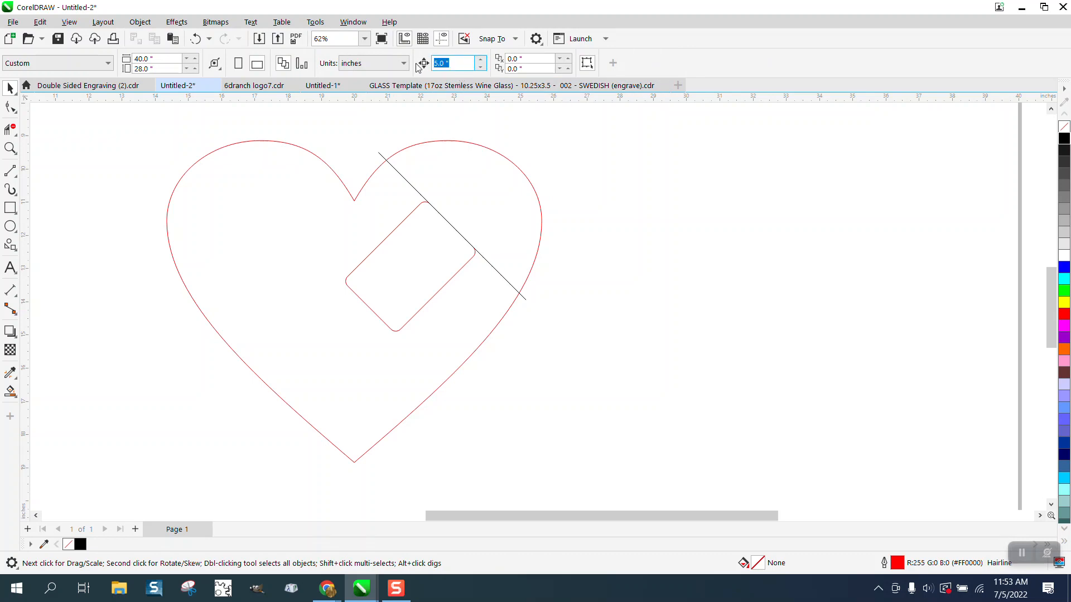
text(.75)
click(422, 196)
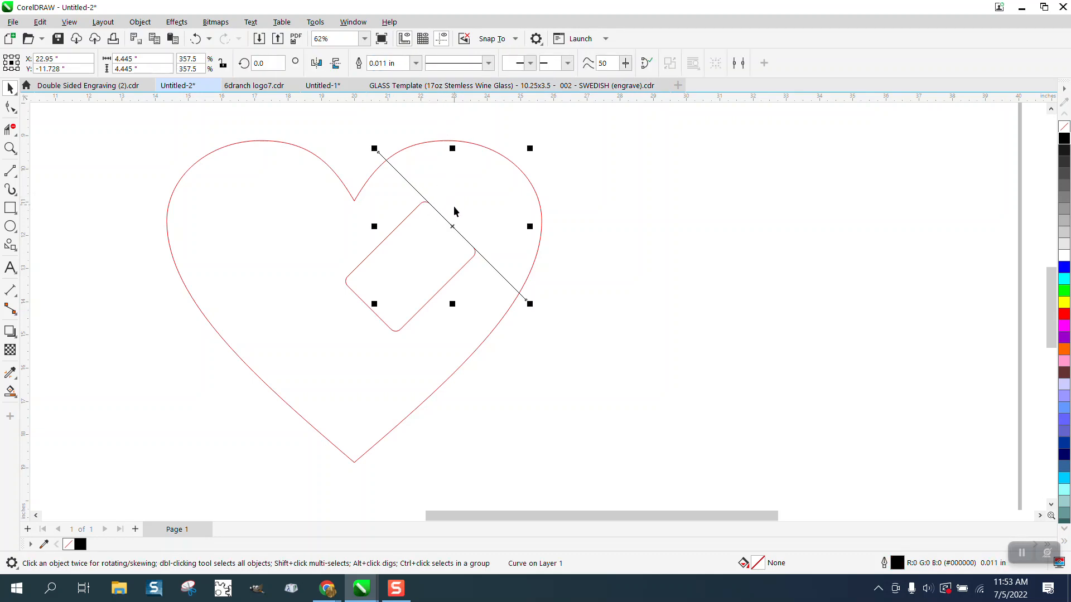
drag(452, 227, 469, 214)
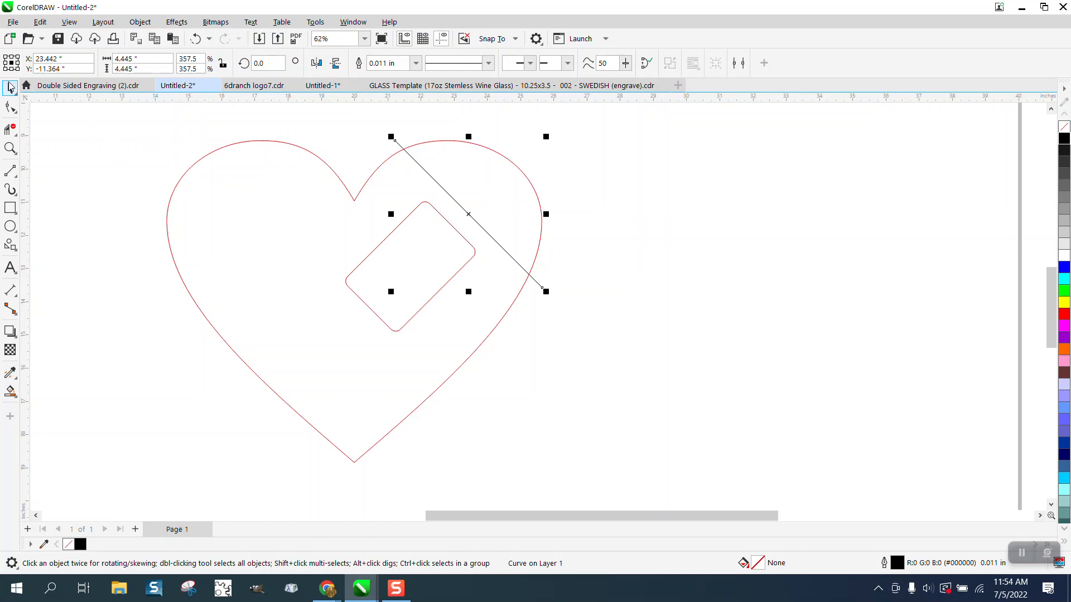
Step: Set the nudge distance to 10 inches and nudge the card rectangle once to the right, out of the heart
click(183, 137)
double_click(462, 65)
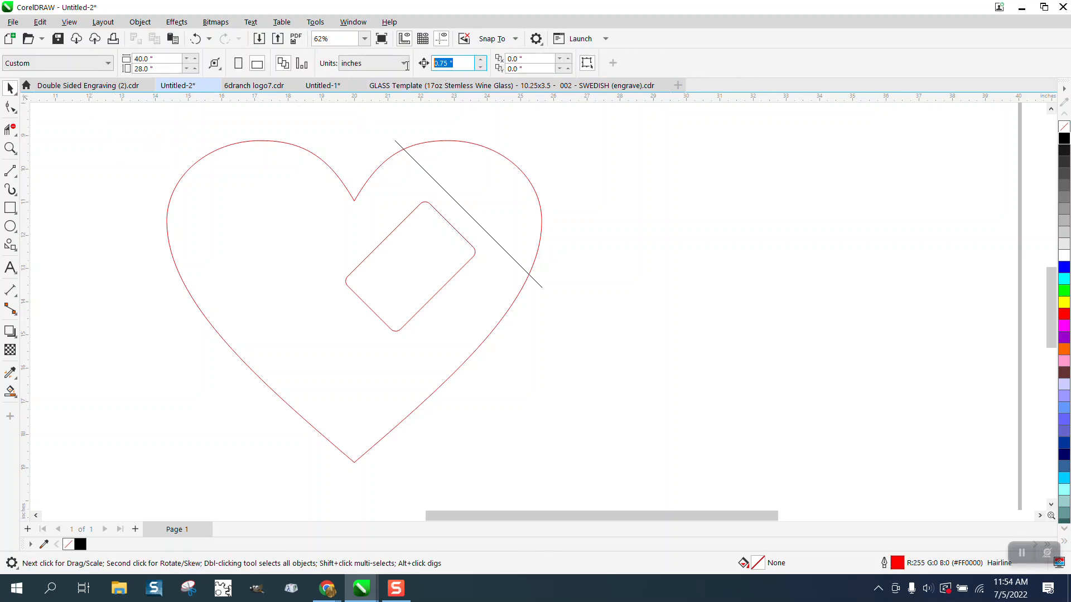
text(10)
click(465, 240)
key(Right)
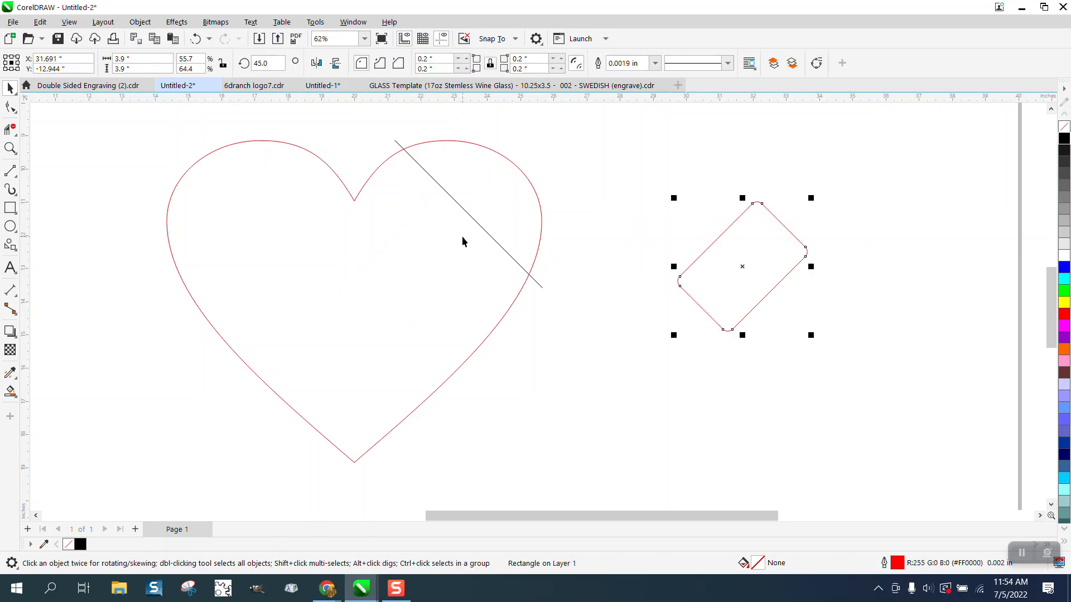
Step: Smart-fill the heart's larger section beside the diagonal line in blue, and undo the fill
scroll(453, 239, down, 1)
scroll(443, 238, down, 1)
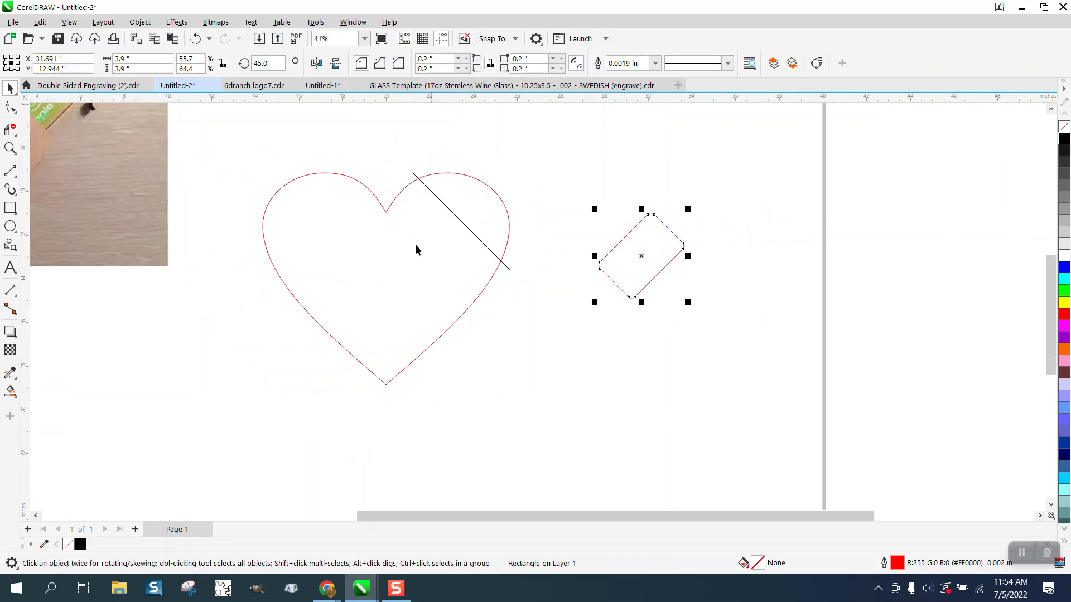
scroll(417, 261, down, 1)
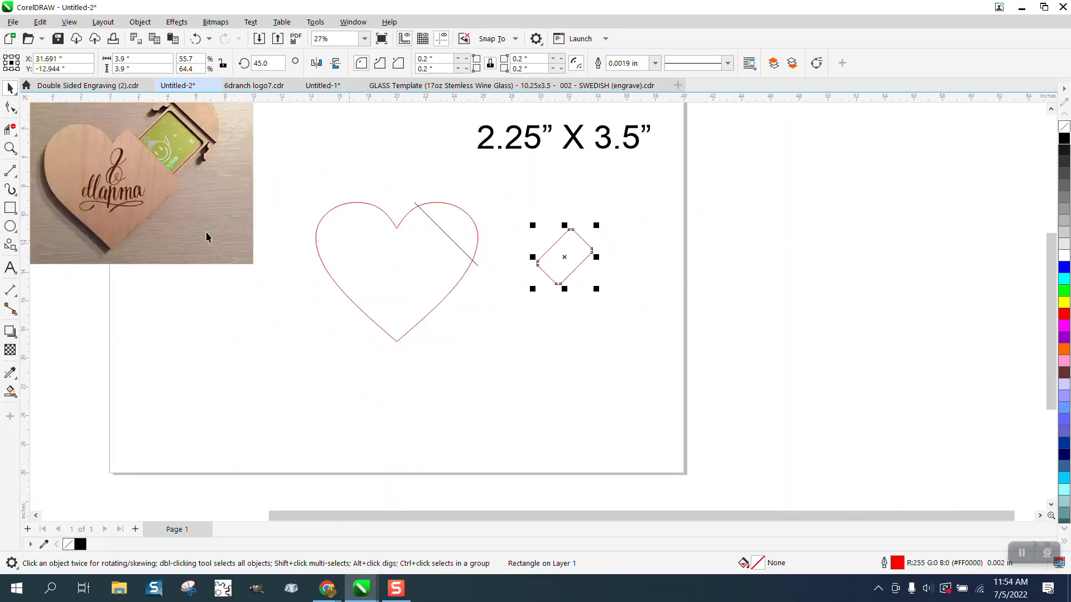
click(11, 393)
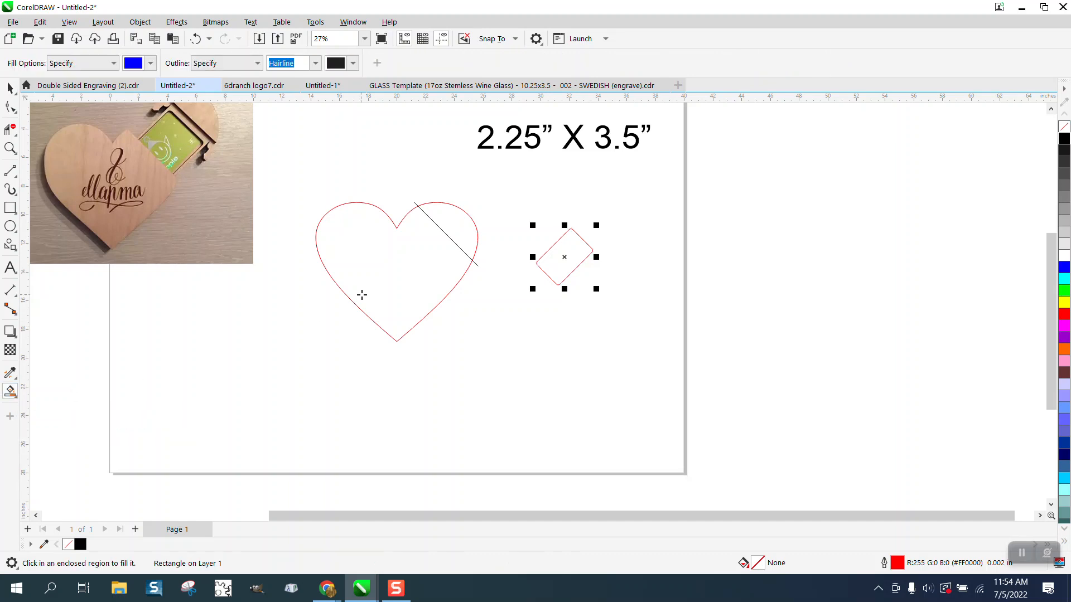
click(394, 283)
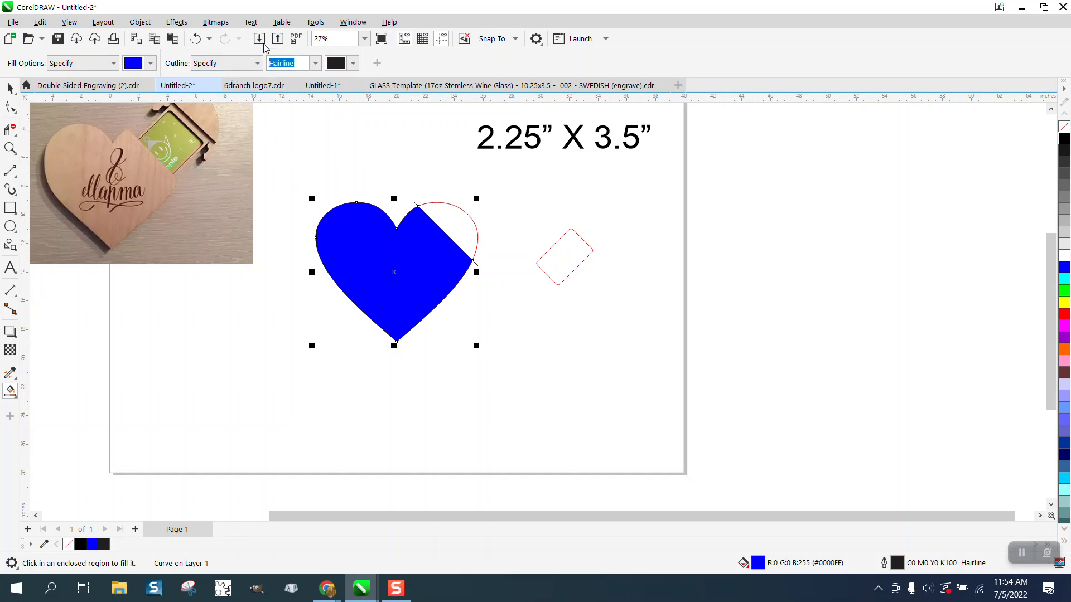
click(196, 38)
Step: Smart-fill the heart's larger section in orange (#FF9933) and nudge the new shape 10 inches down
click(151, 64)
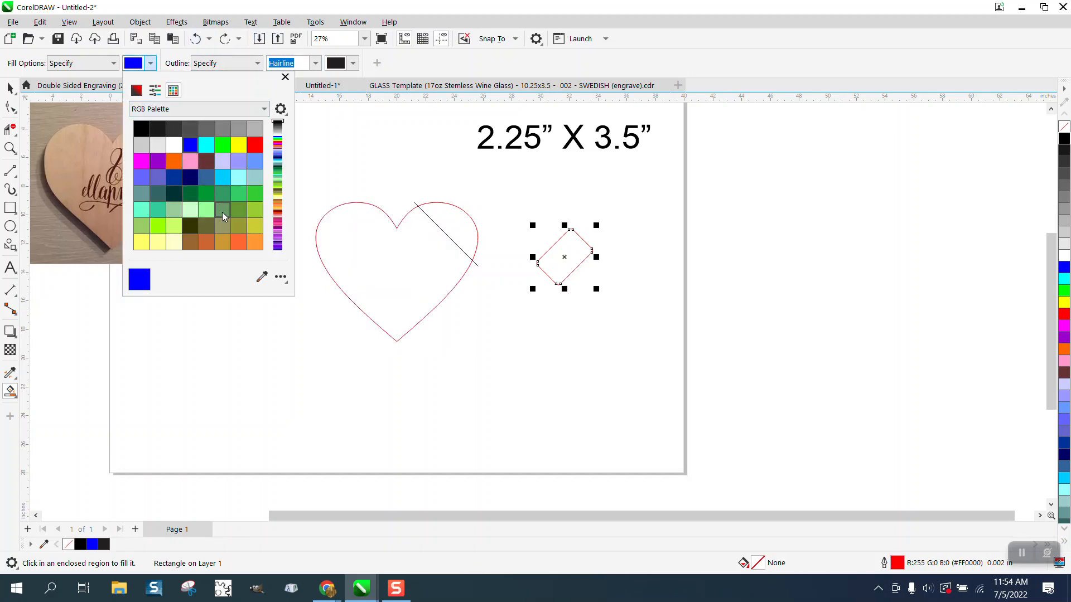
click(254, 242)
click(374, 271)
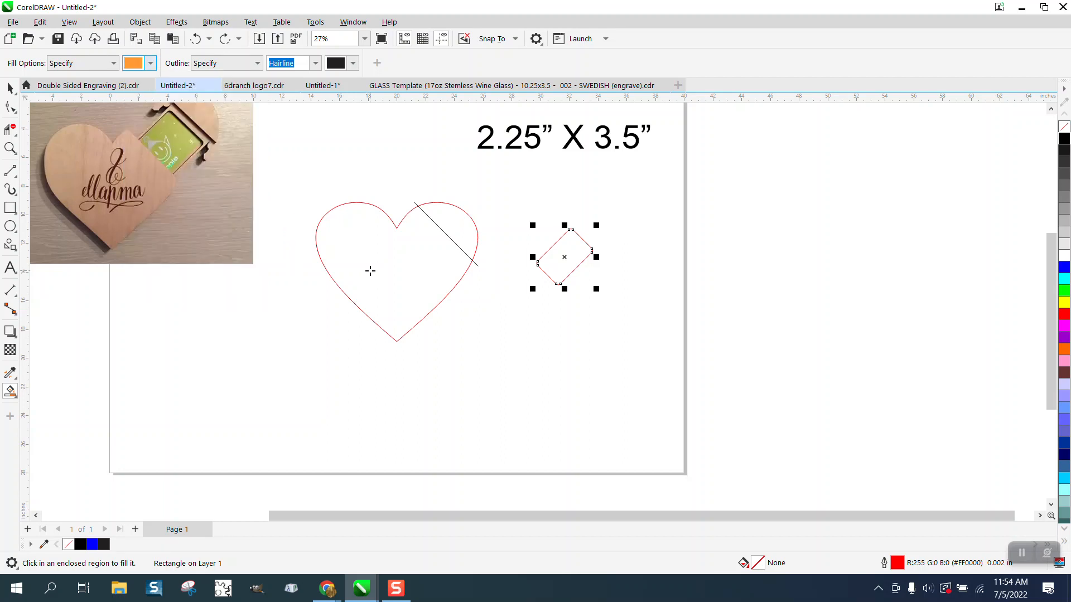
click(375, 271)
key(Down)
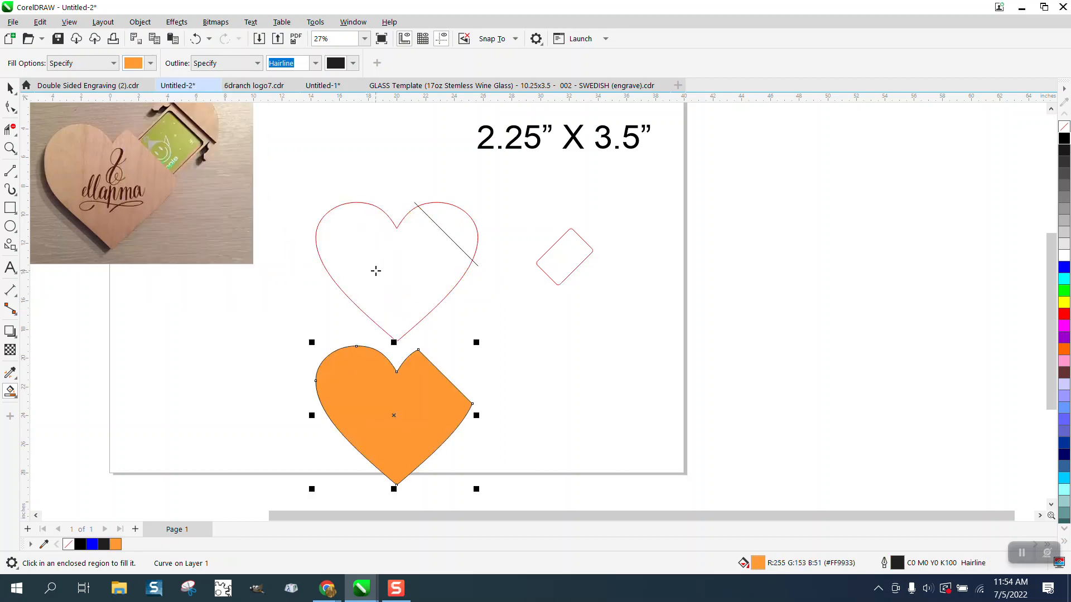
Step: Smart-fill the lobe section cut off by the diagonal line, and nudge the new shape 10 inches down and 10 inches right
click(463, 227)
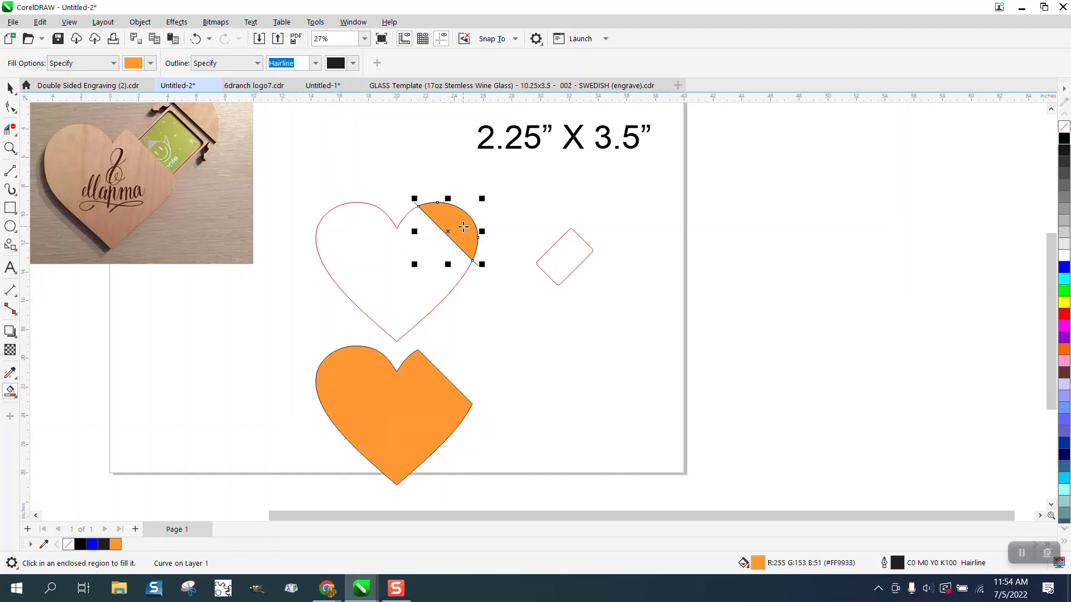
key(Down)
key(Right)
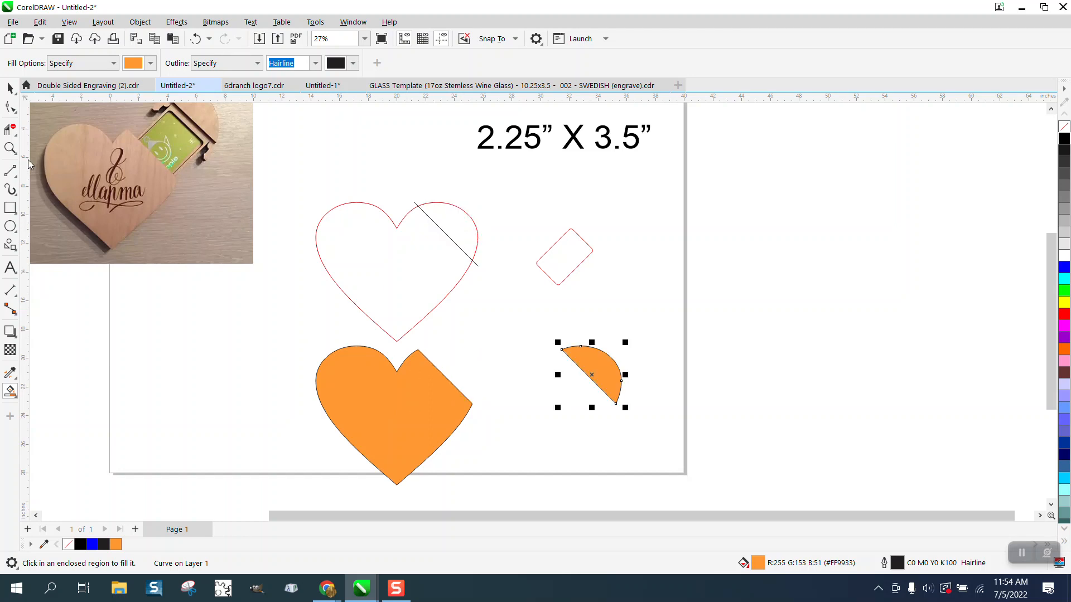
Step: Remove the fill from both orange heart pieces and give them red outlines
click(10, 88)
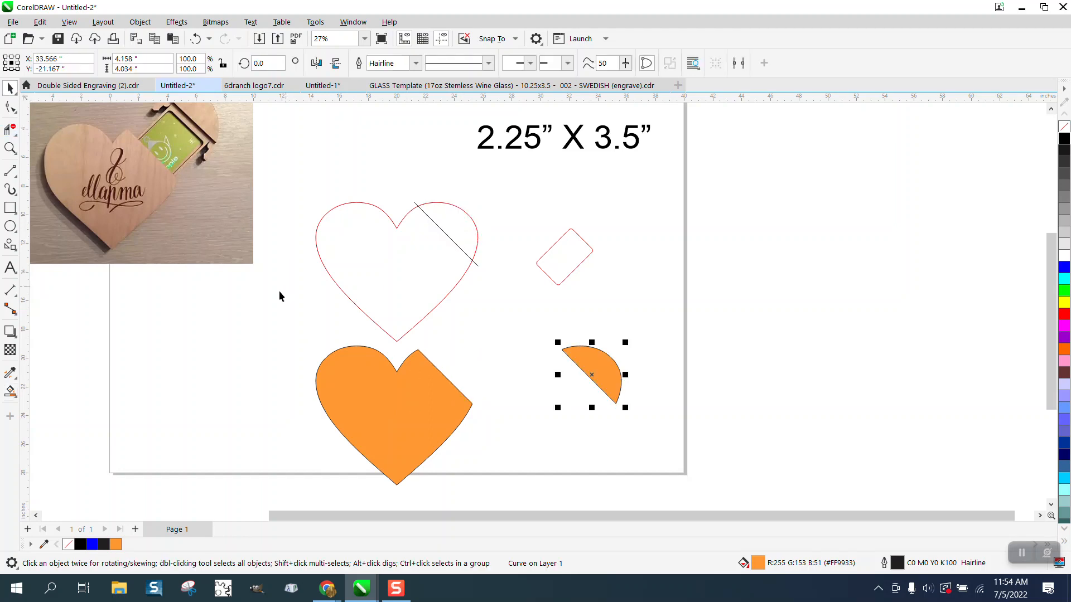
drag(280, 296, 659, 464)
drag(689, 496, 689, 497)
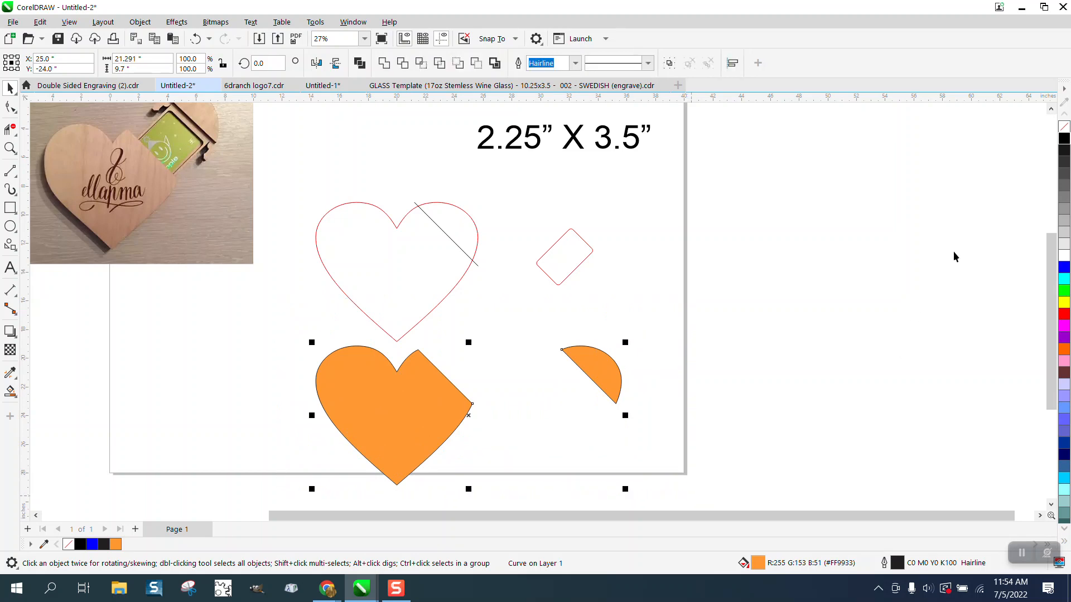
click(1065, 129)
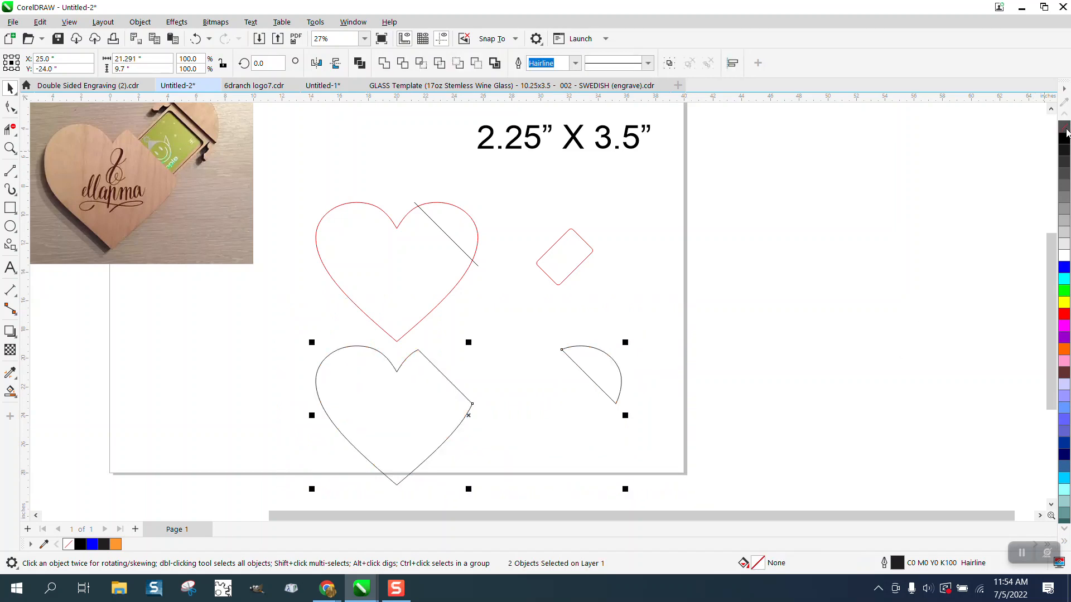
right_click(1064, 315)
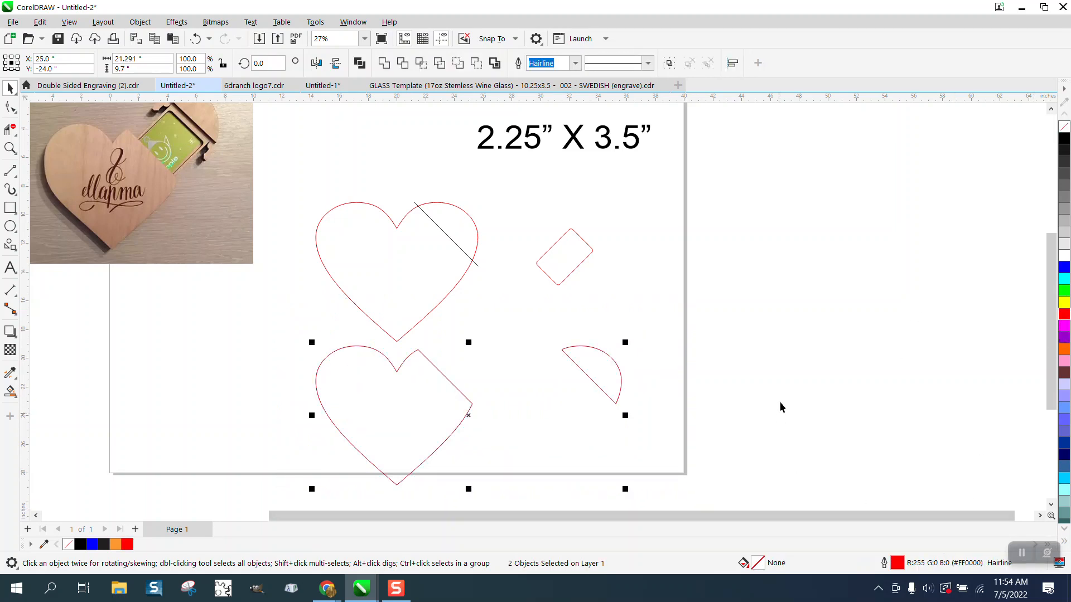
click(687, 373)
Step: Place the lobe piece just off the cut heart's slanted edge, and move both pieces 20 inches right
drag(604, 372, 471, 369)
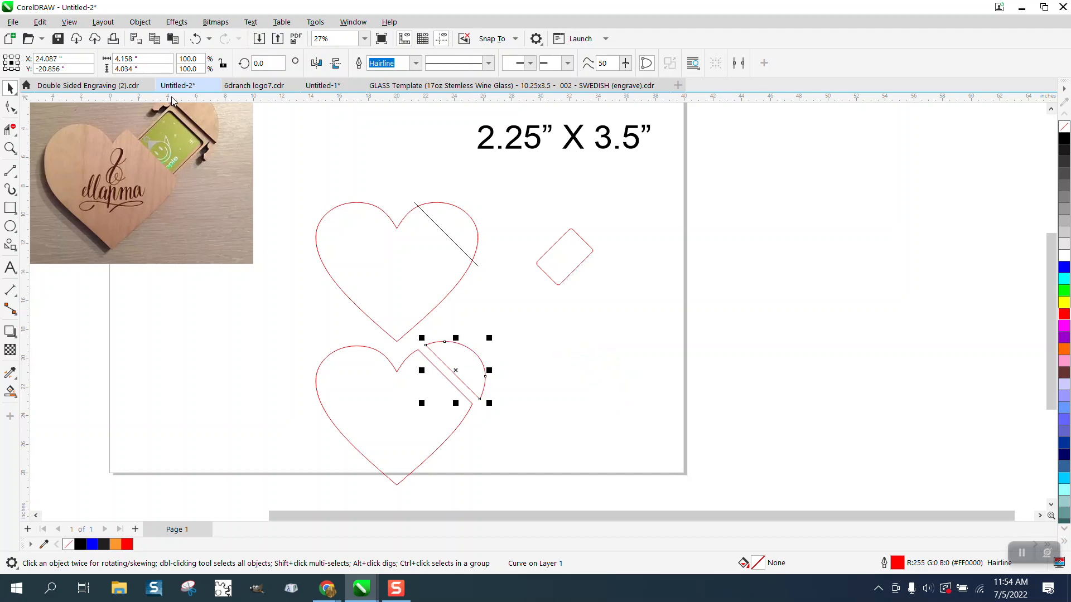
drag(295, 318, 589, 504)
key(Right)
key(Right)
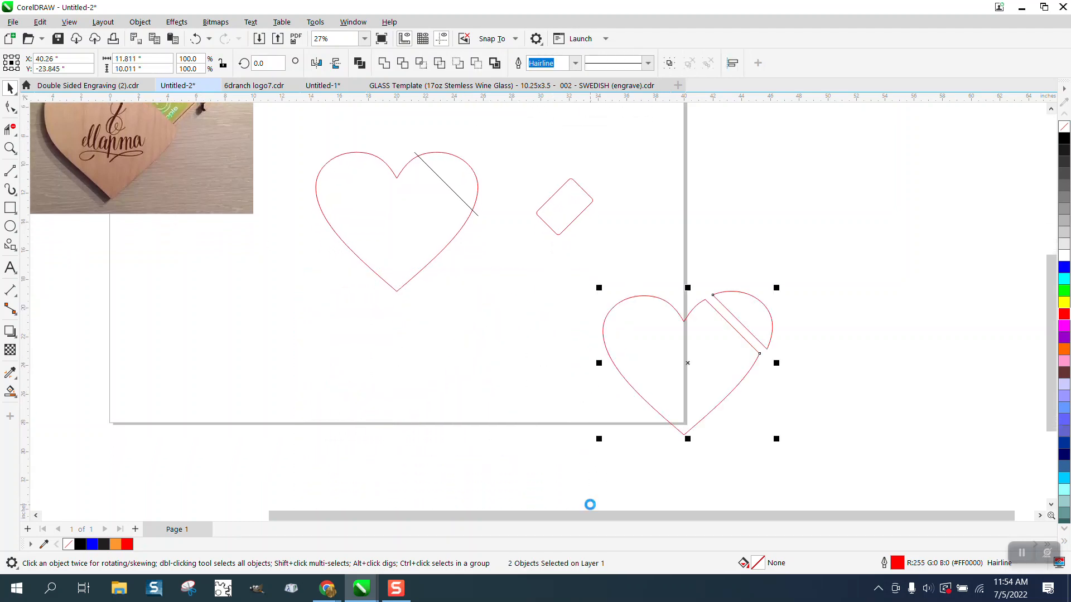
Step: Move the black diagonal line 20 inches right, out of the original heart
click(455, 192)
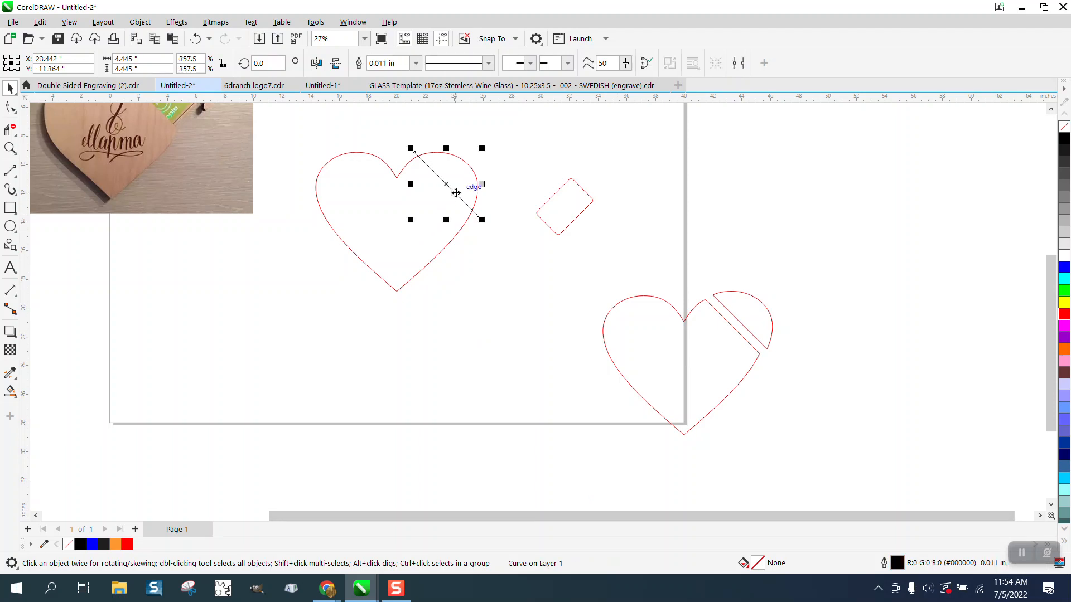
scroll(483, 309, down, 1)
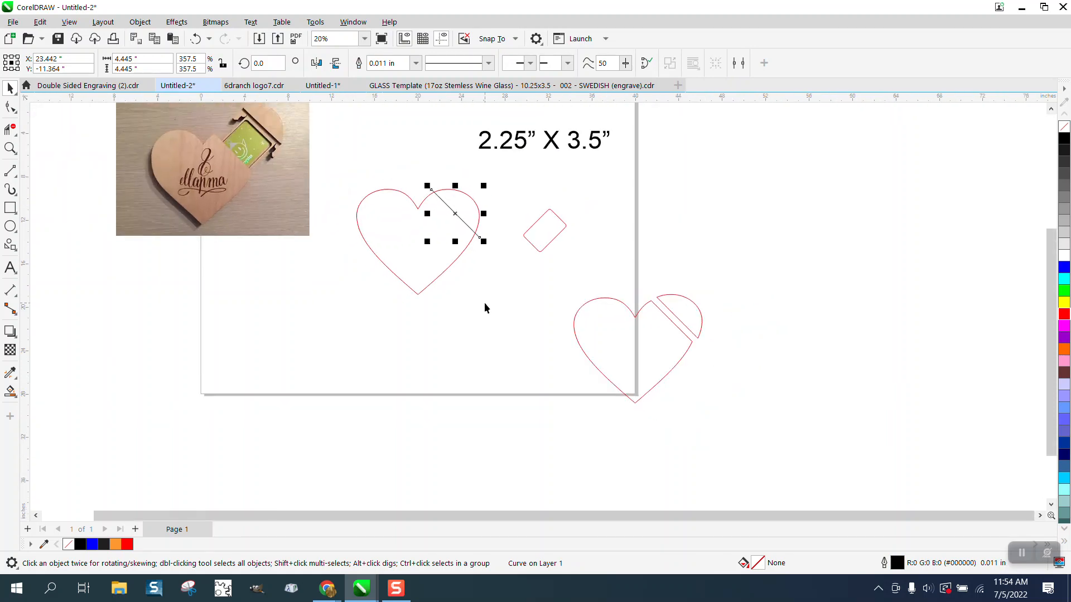
key(Right)
key(Right)
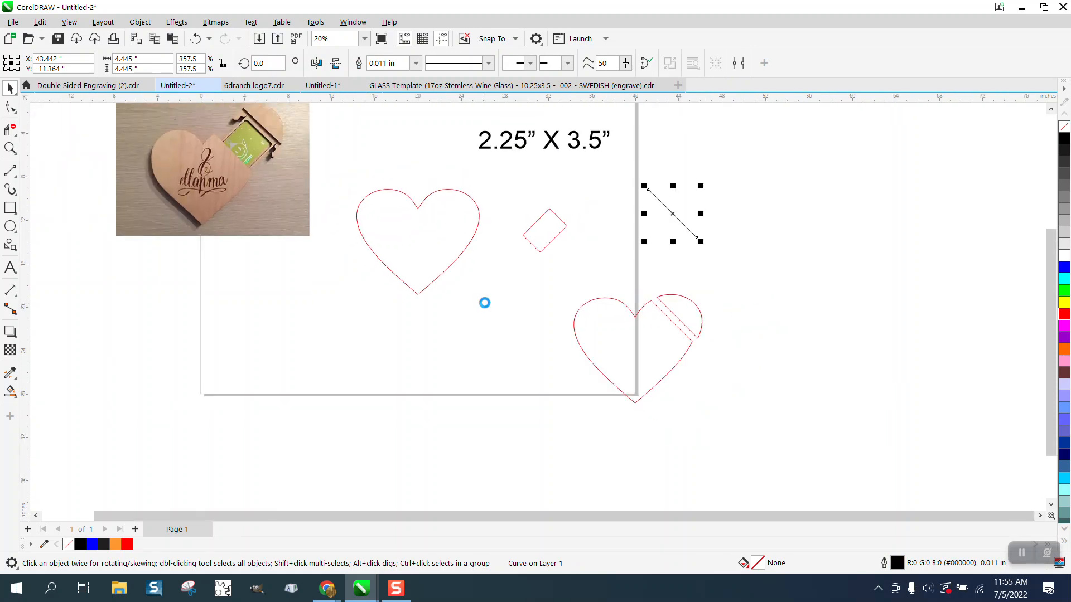
Step: Apply a one-step inside contour with a 0.125 inch offset to the original heart
click(359, 209)
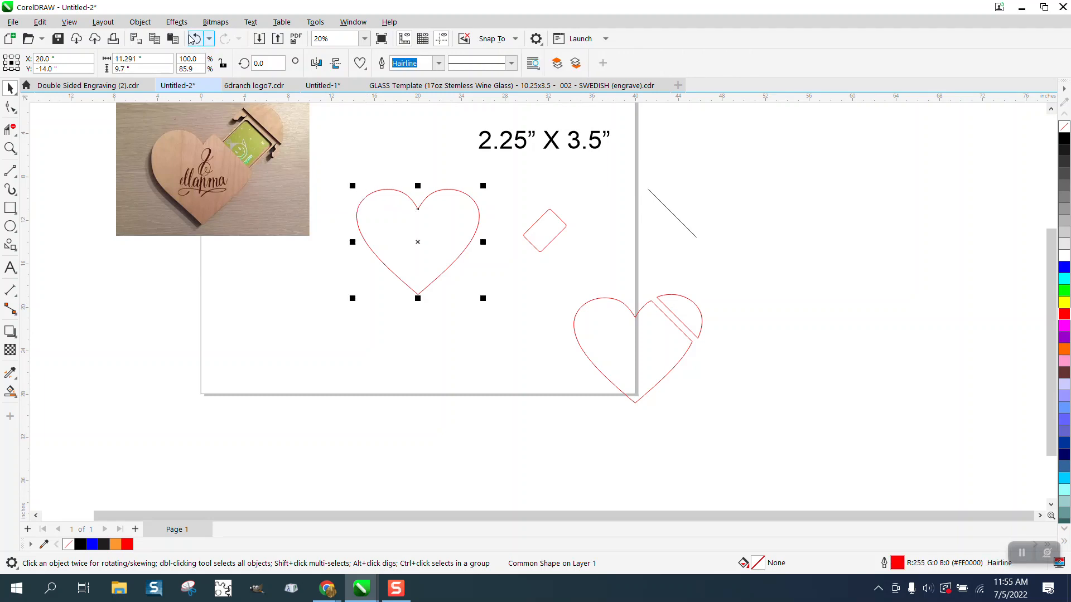
click(177, 21)
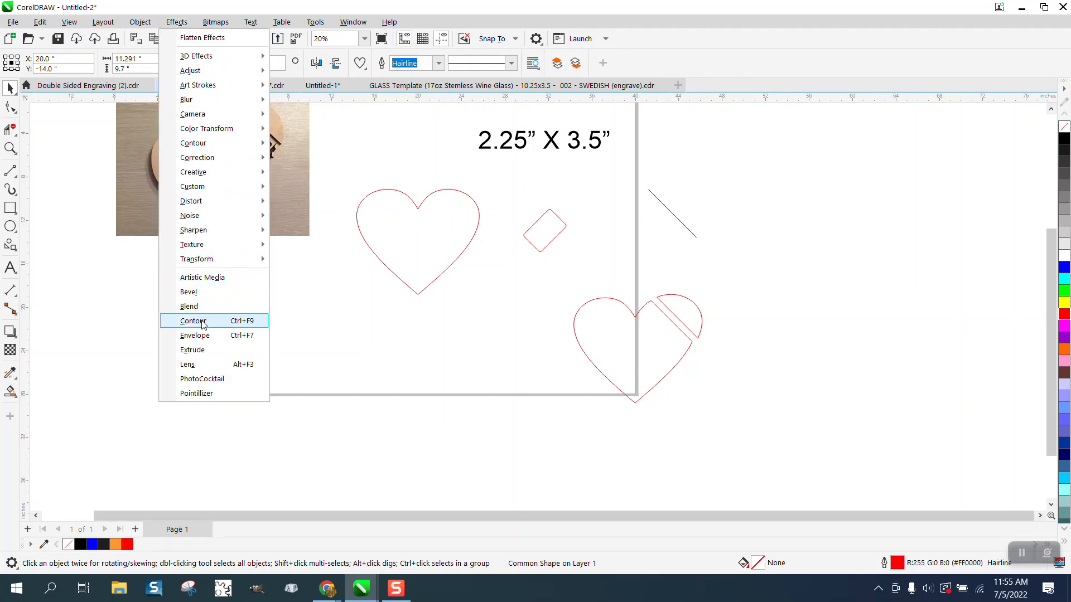
click(203, 321)
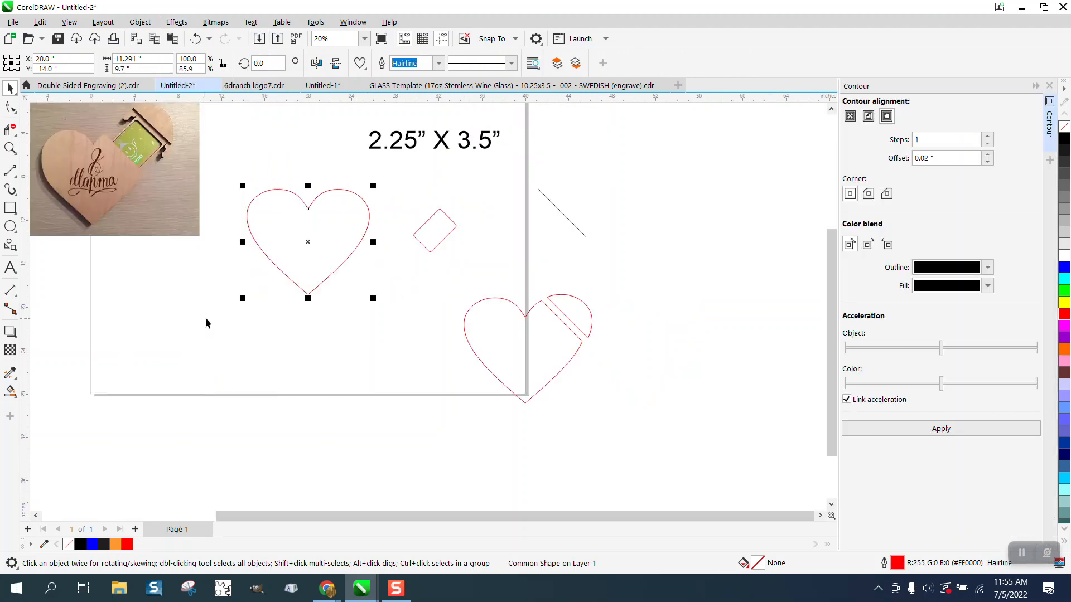
click(870, 118)
drag(962, 157, 911, 169)
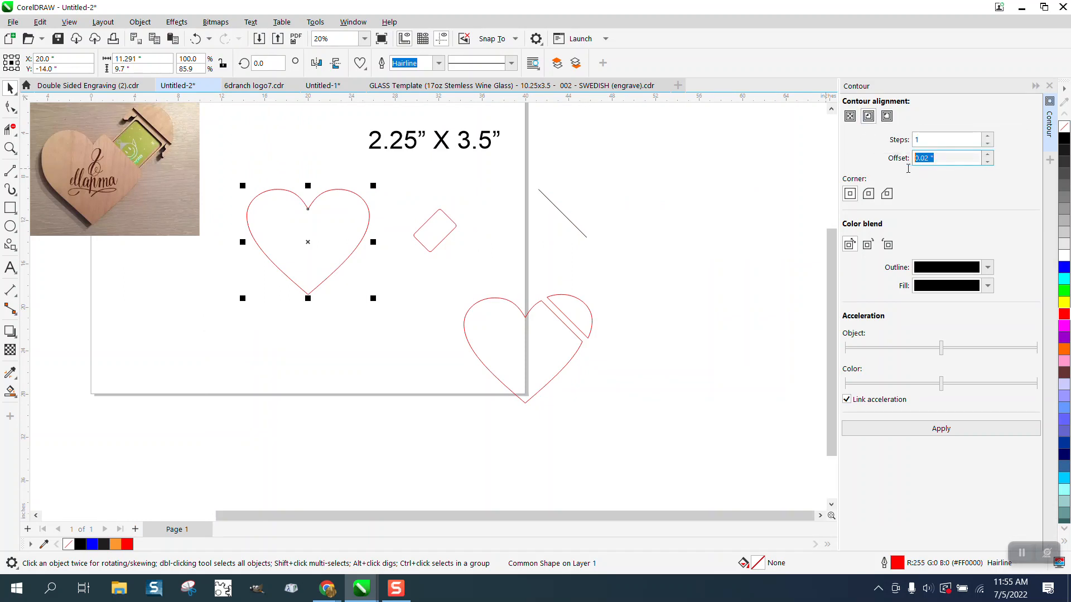
text(.125)
click(941, 433)
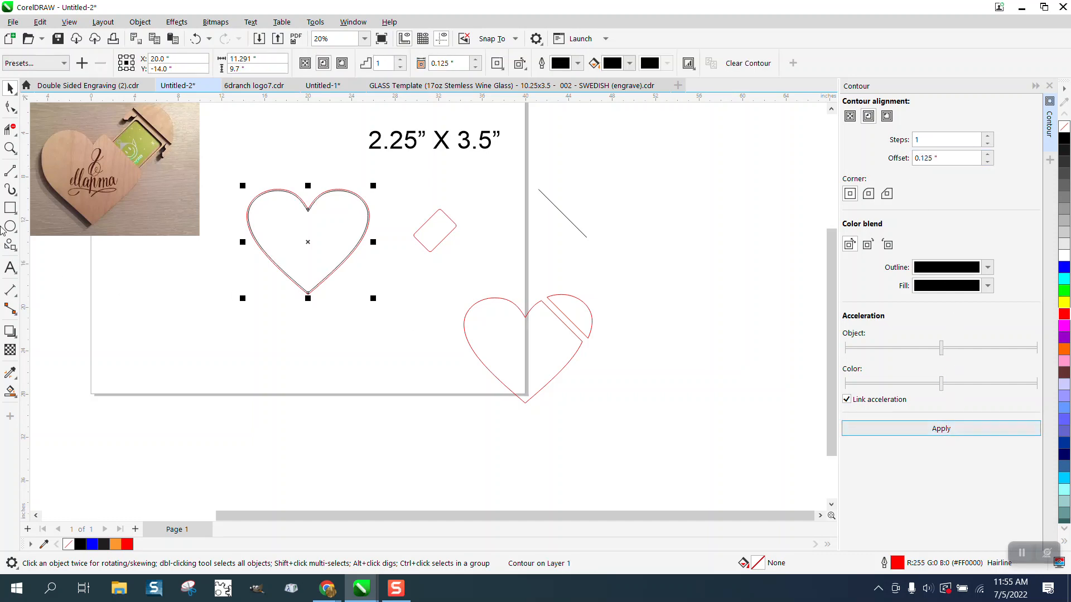
Step: Examine the heart's inner contour up close, and compare it with the card rectangle, line and split heart pieces
click(10, 147)
drag(237, 162, 472, 334)
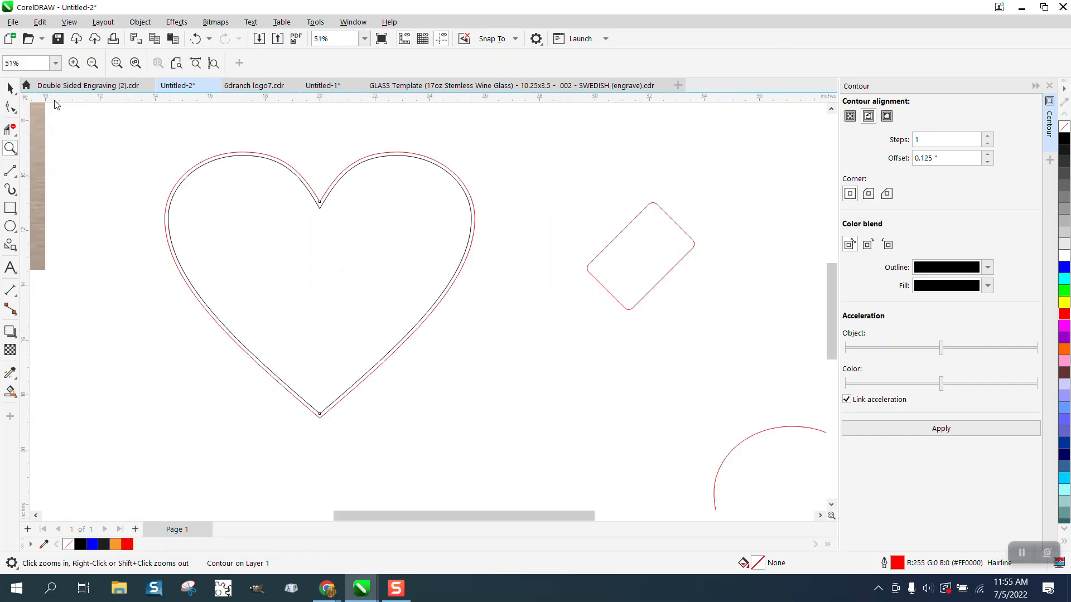
click(10, 88)
scroll(525, 186, down, 3)
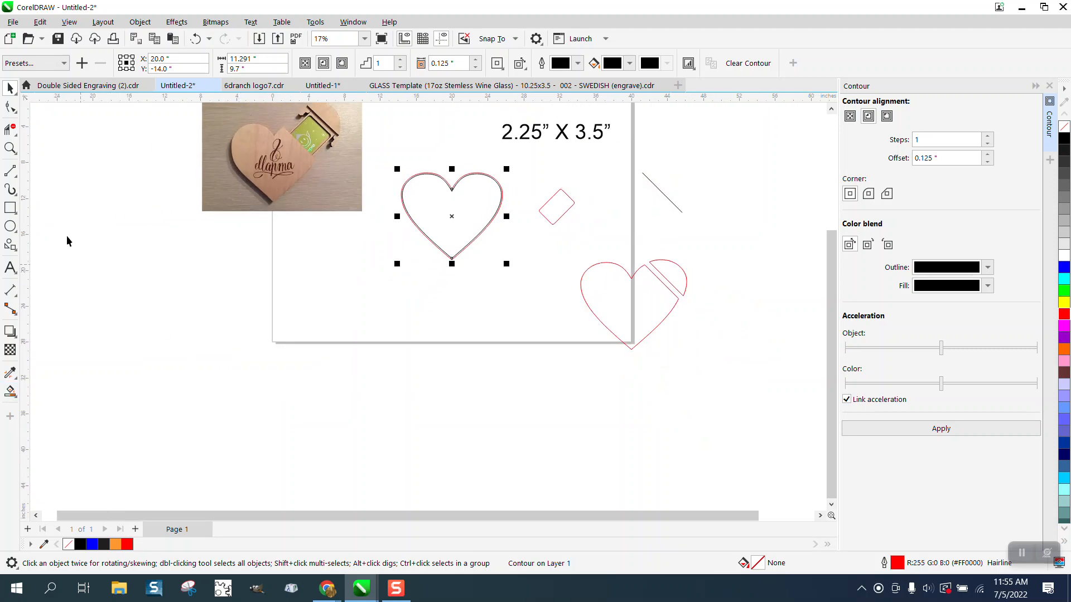
click(11, 148)
click(546, 249)
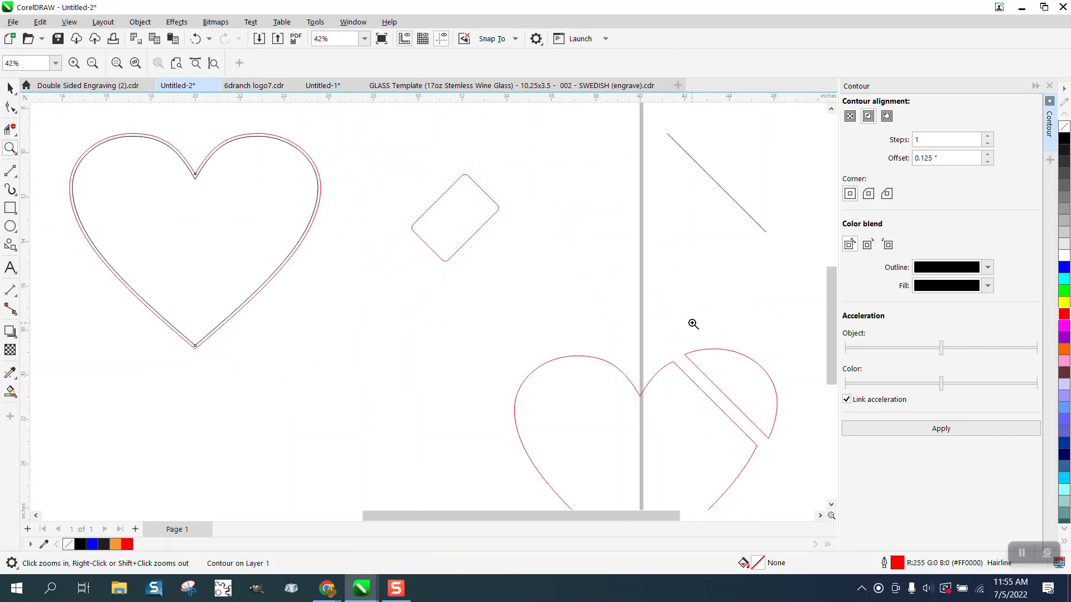
Step: Move the rounded card rectangle 10 inches left, into the original contoured heart
click(10, 87)
click(217, 143)
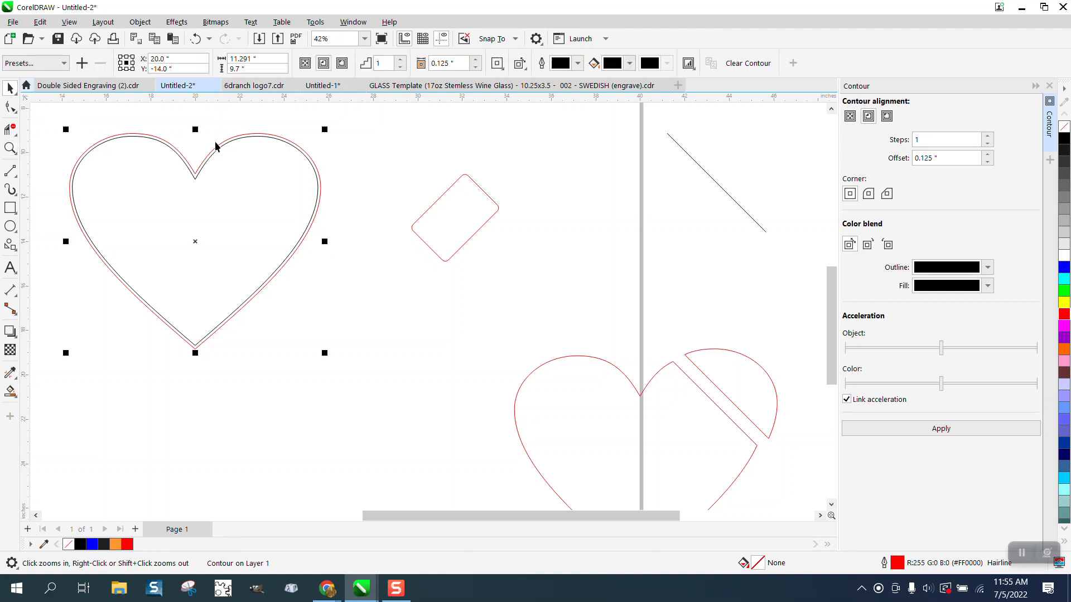
click(455, 207)
key(Left)
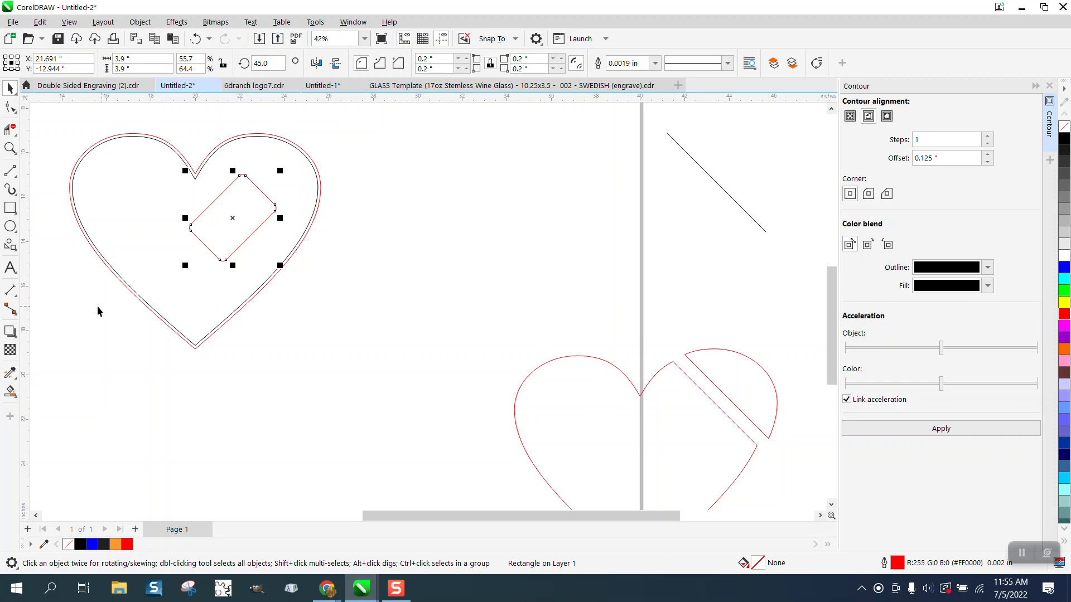
click(10, 392)
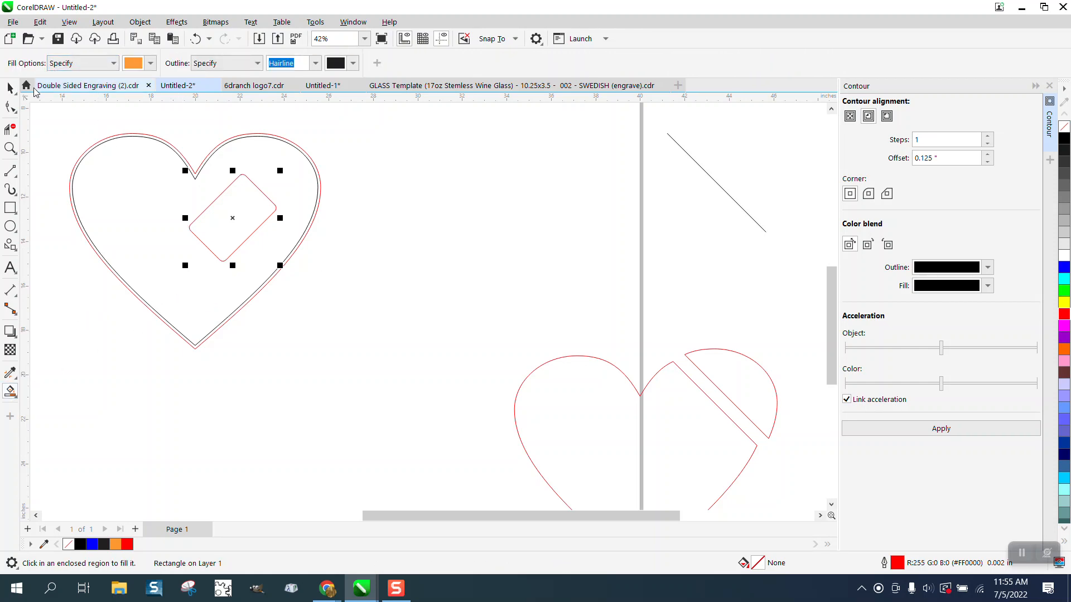
click(10, 88)
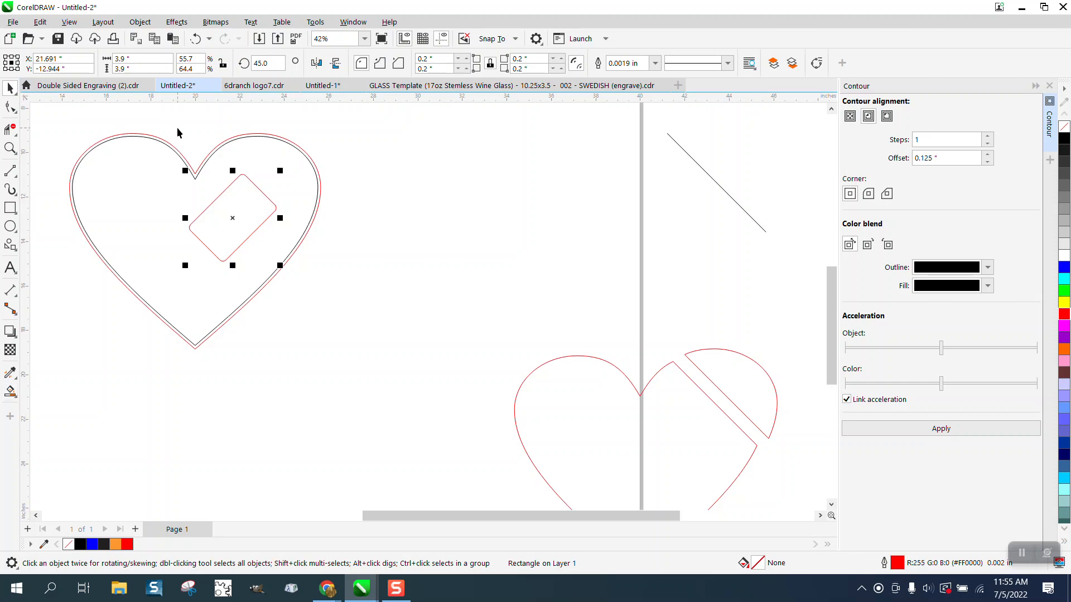
Step: Break the original heart's contour apart and delete its inner black heart outline
click(167, 143)
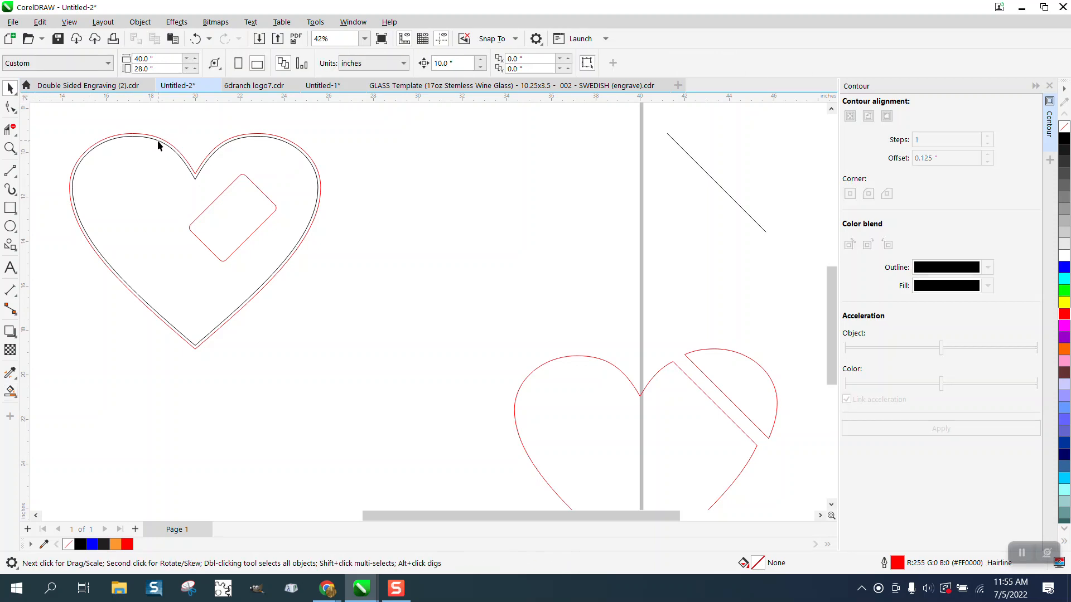
click(159, 145)
click(140, 21)
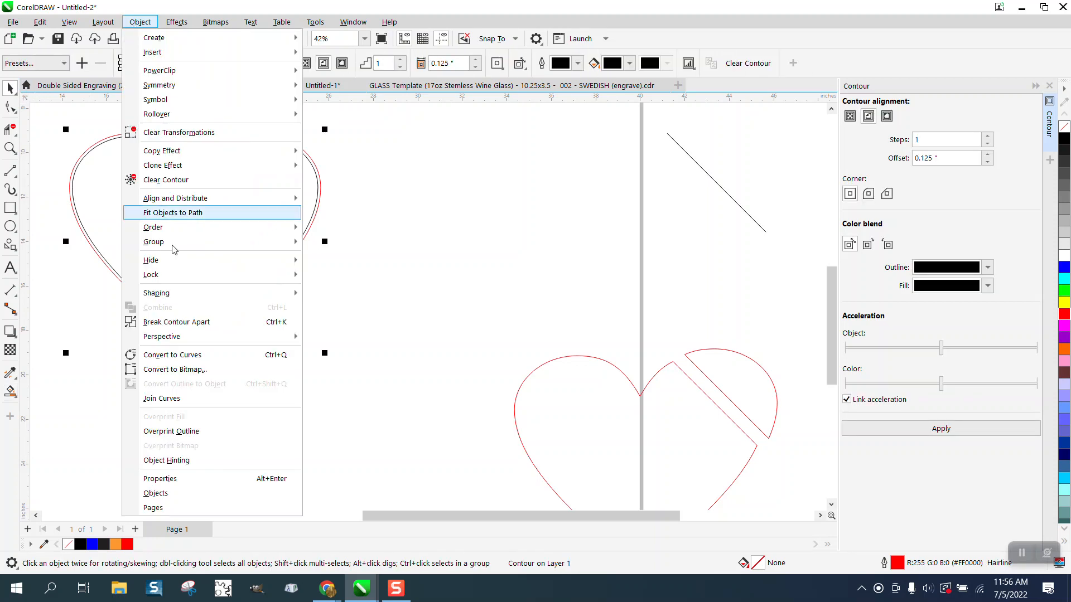
click(188, 322)
click(356, 289)
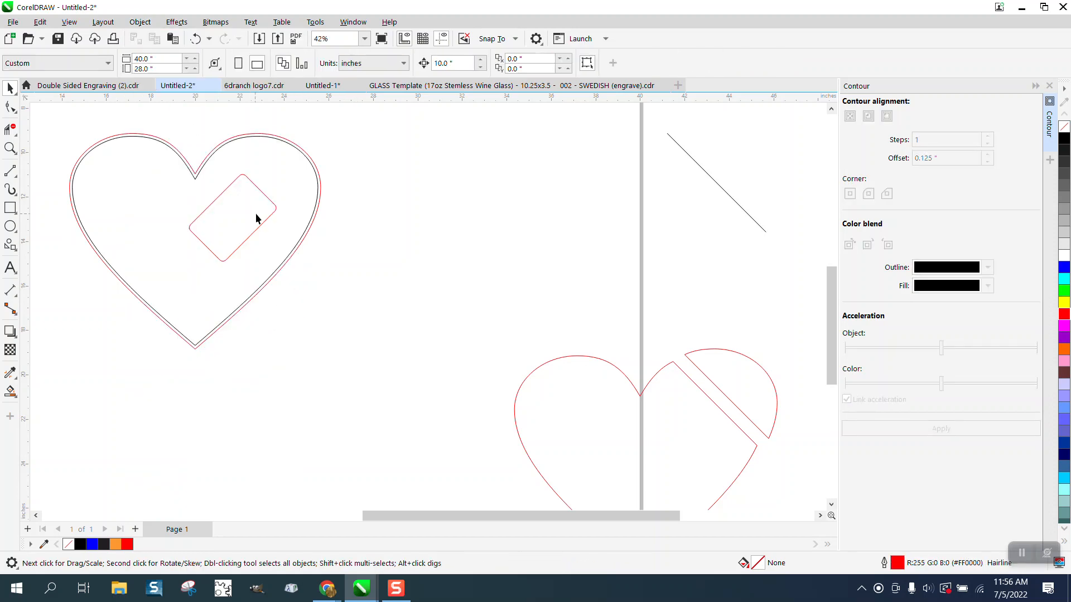
click(286, 234)
key(Delete)
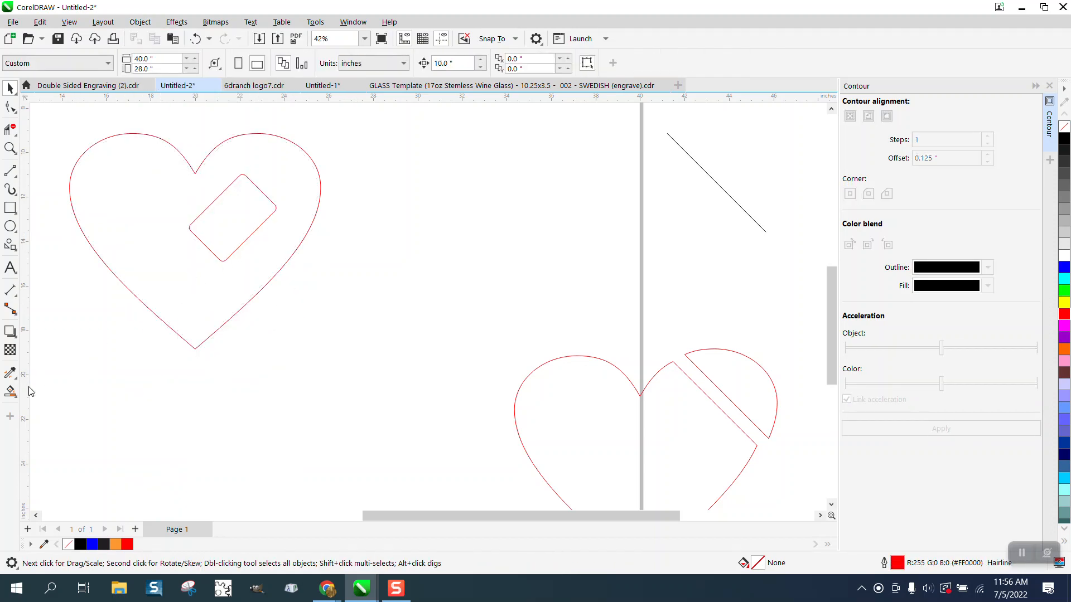
Step: Smart-fill the original heart around the card rectangle, and place the resulting shape 20 inches right with no fill and a red outline
click(10, 391)
click(186, 285)
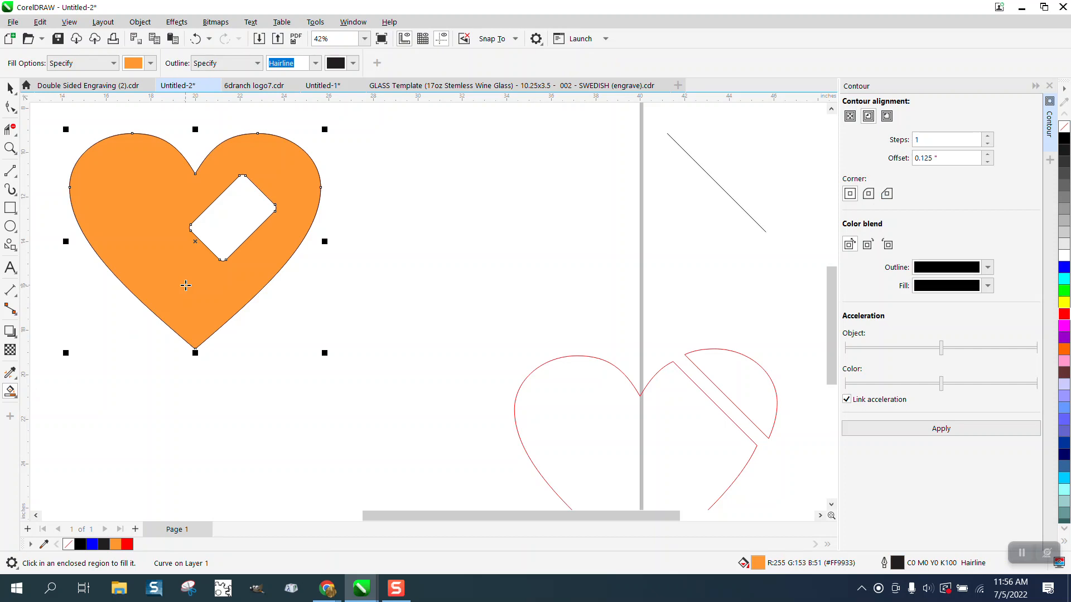
key(Right)
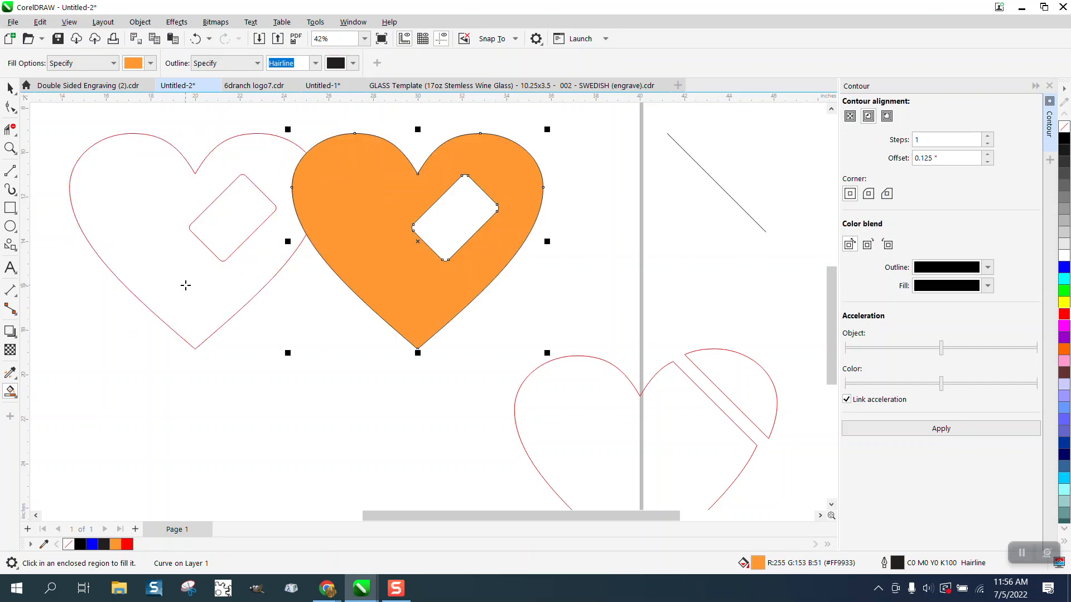
key(Right)
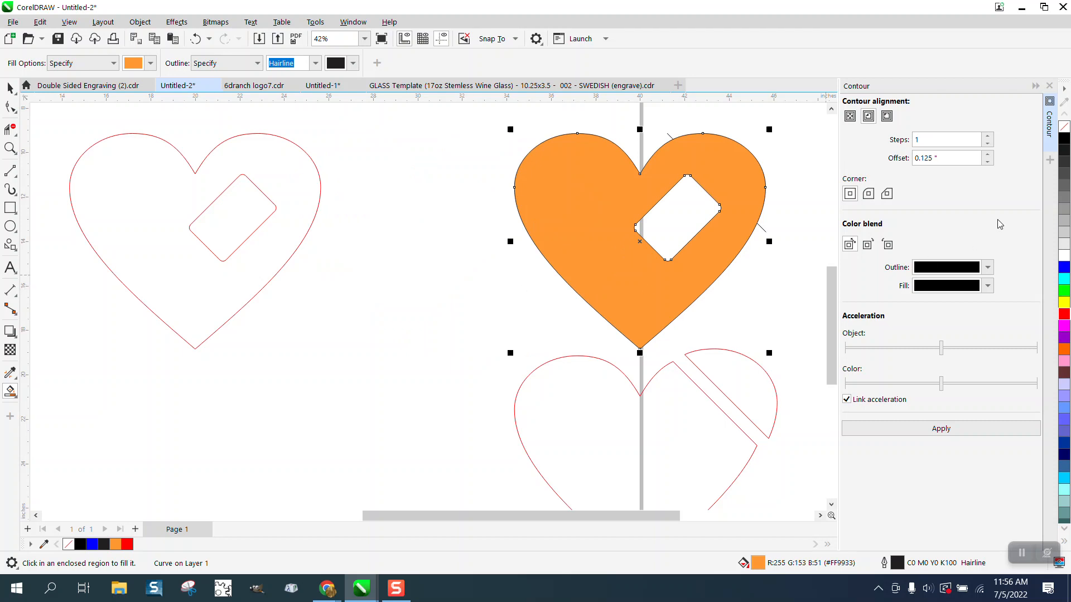
click(1064, 127)
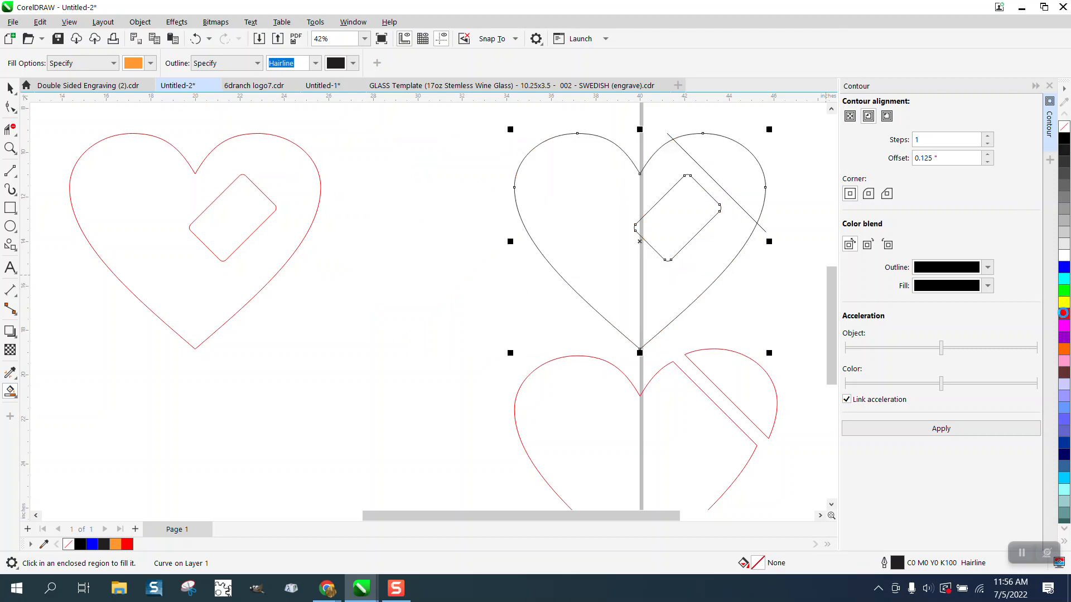
right_click(1064, 314)
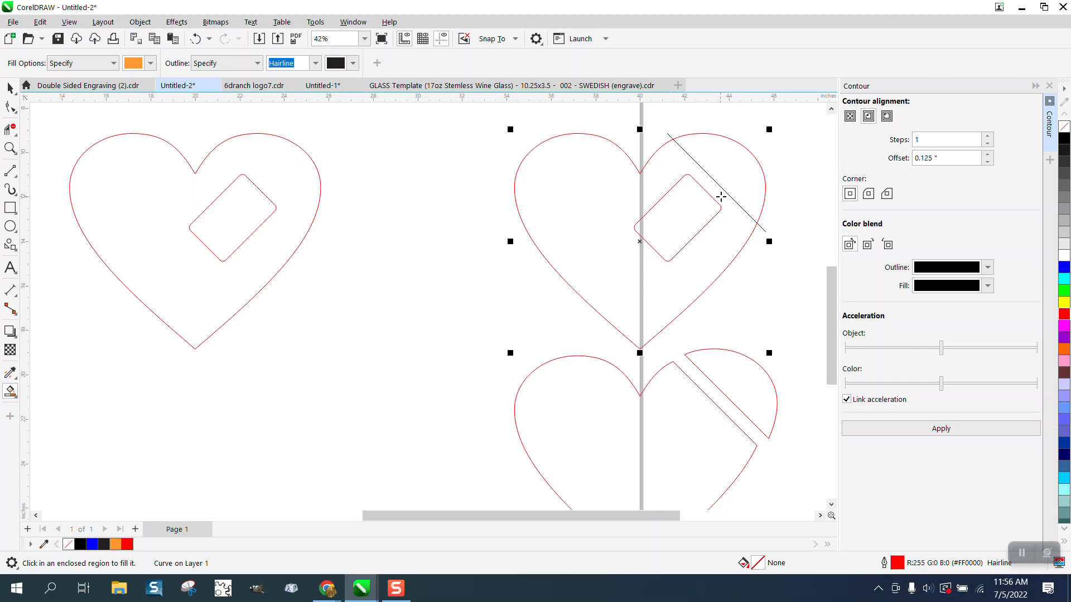
Step: Break the new heart shape apart so its card opening is separate from the heart outline
click(10, 147)
drag(610, 155, 773, 305)
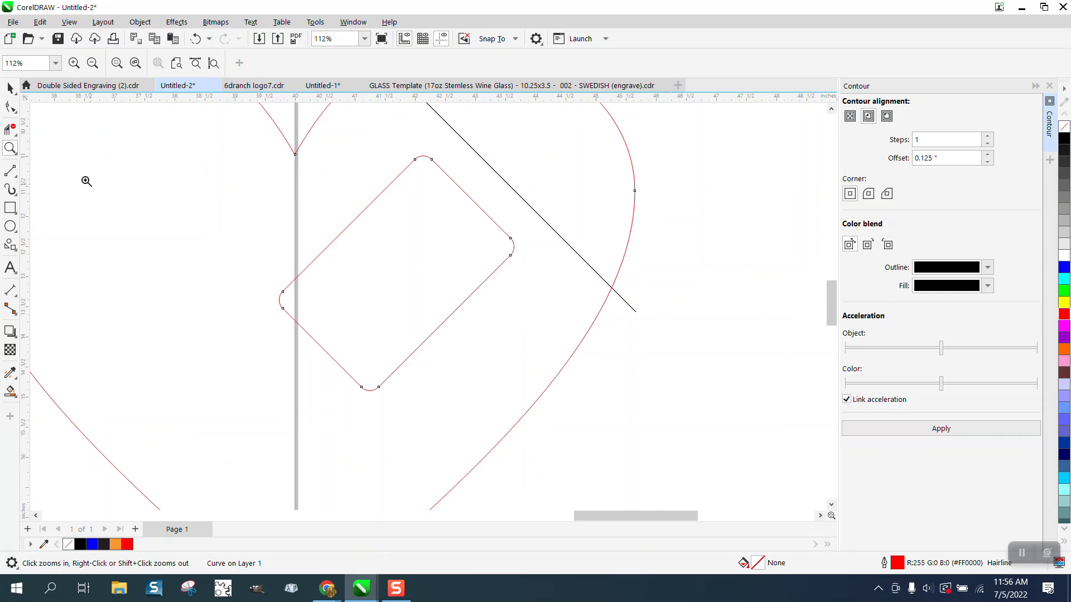
click(10, 88)
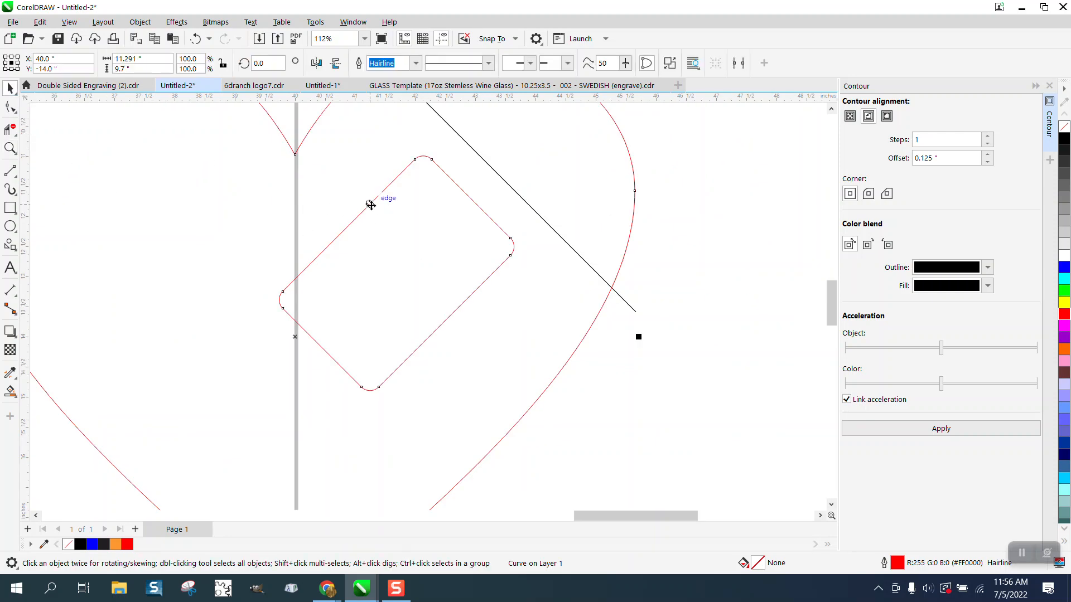
click(534, 237)
click(513, 245)
click(140, 22)
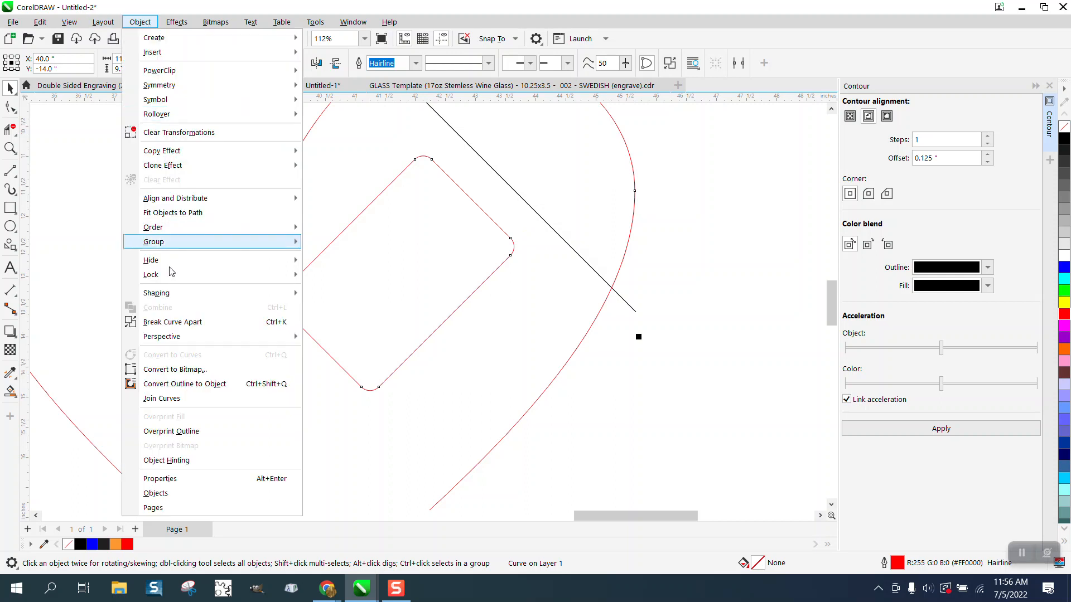
click(167, 319)
click(653, 207)
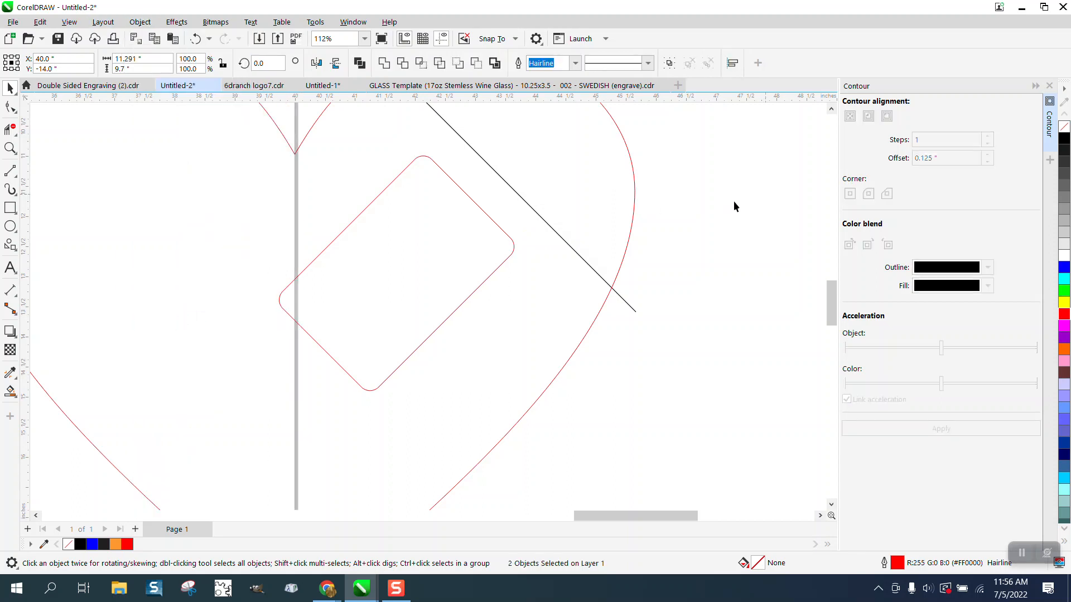
Step: Apply a one-step outside contour with a 0.125 inch offset to the card rectangle in the new heart
click(498, 229)
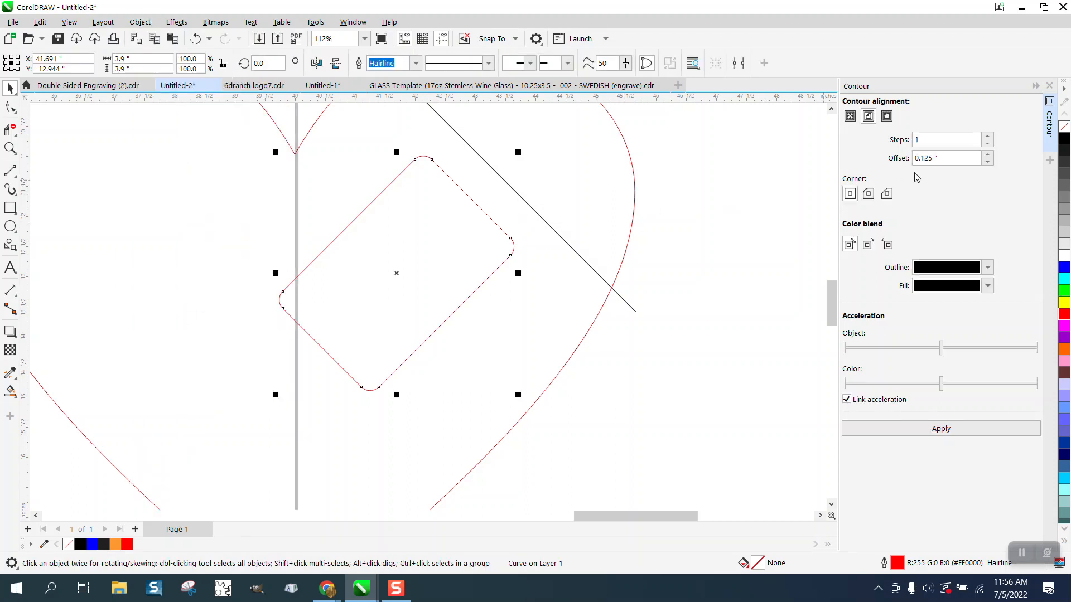
click(887, 116)
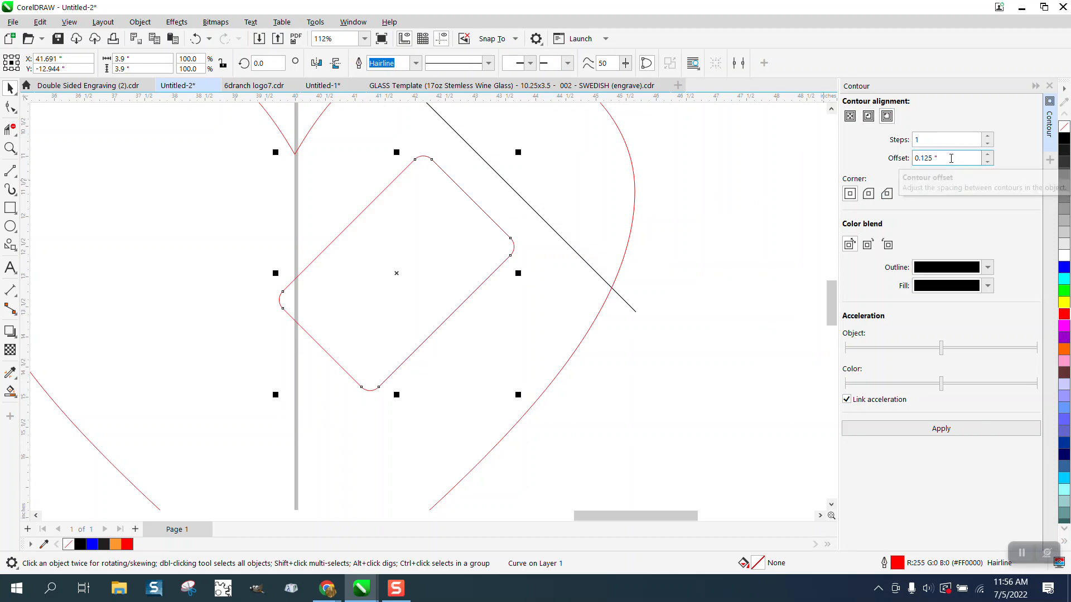
click(944, 428)
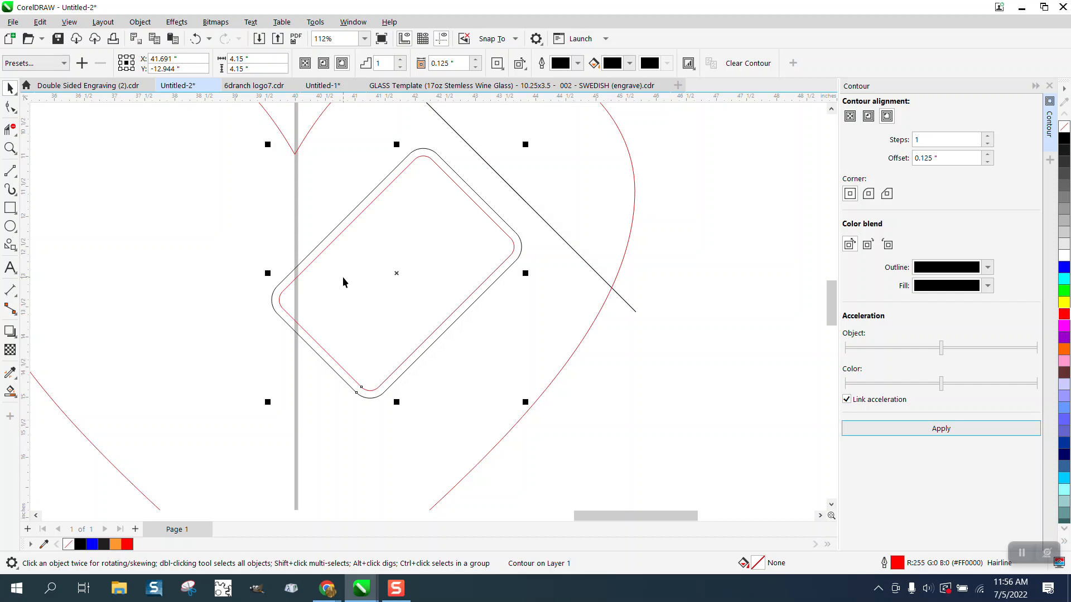
Step: Examine the contoured card rectangle's position against the diagonal line and the surrounding heart outline
click(12, 88)
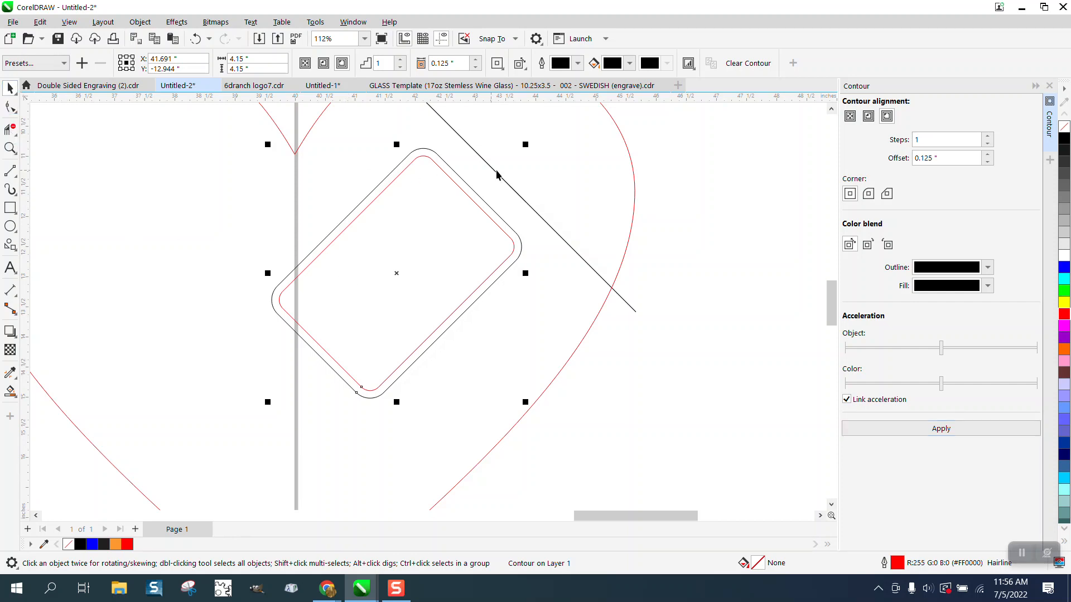
scroll(488, 276, down, 2)
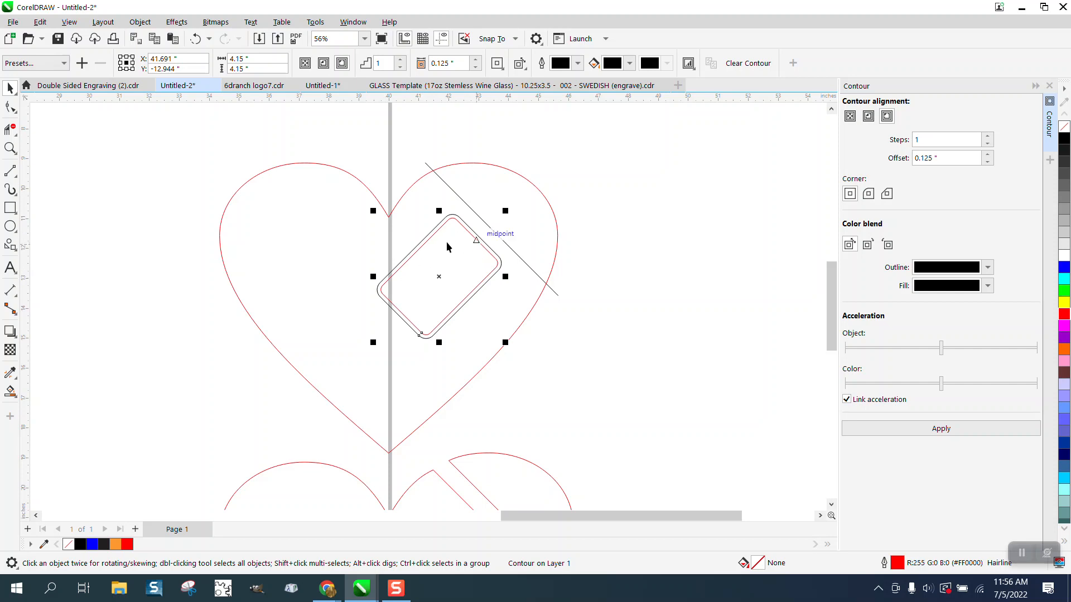
click(625, 223)
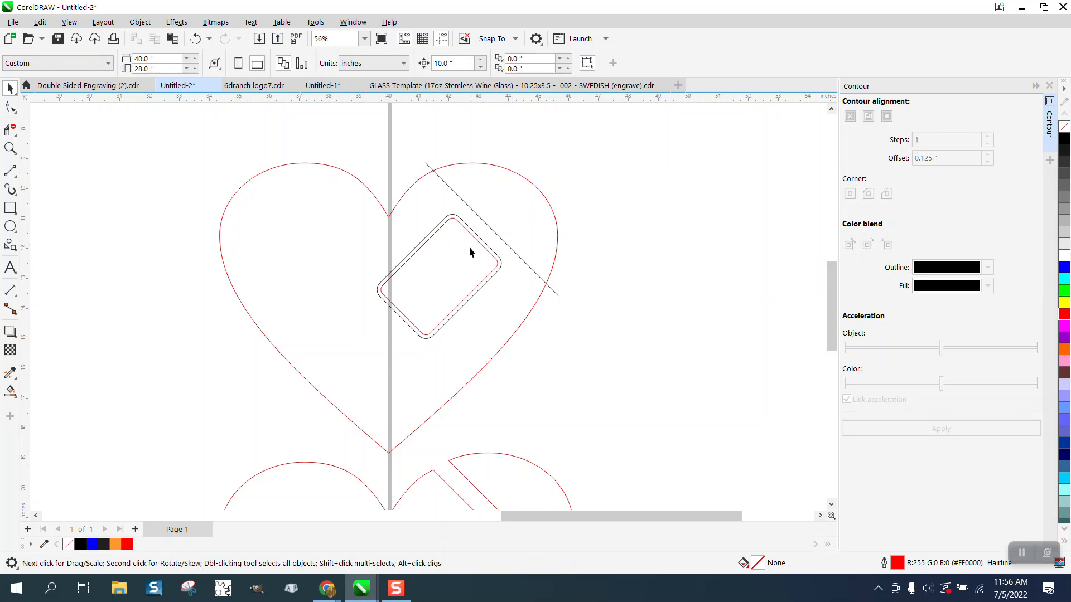
click(10, 148)
drag(350, 204, 640, 375)
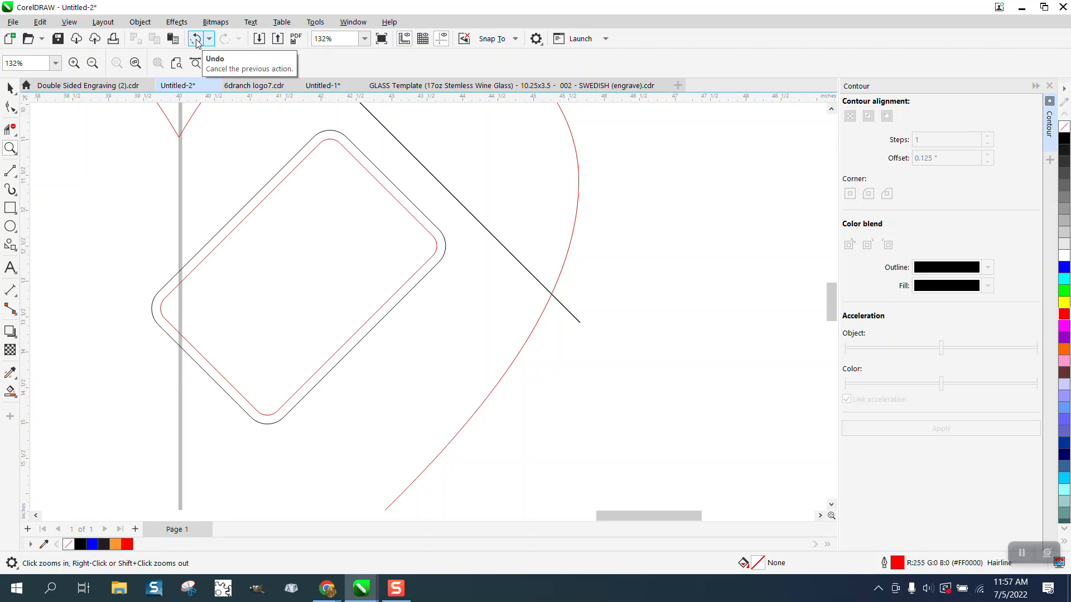
click(196, 41)
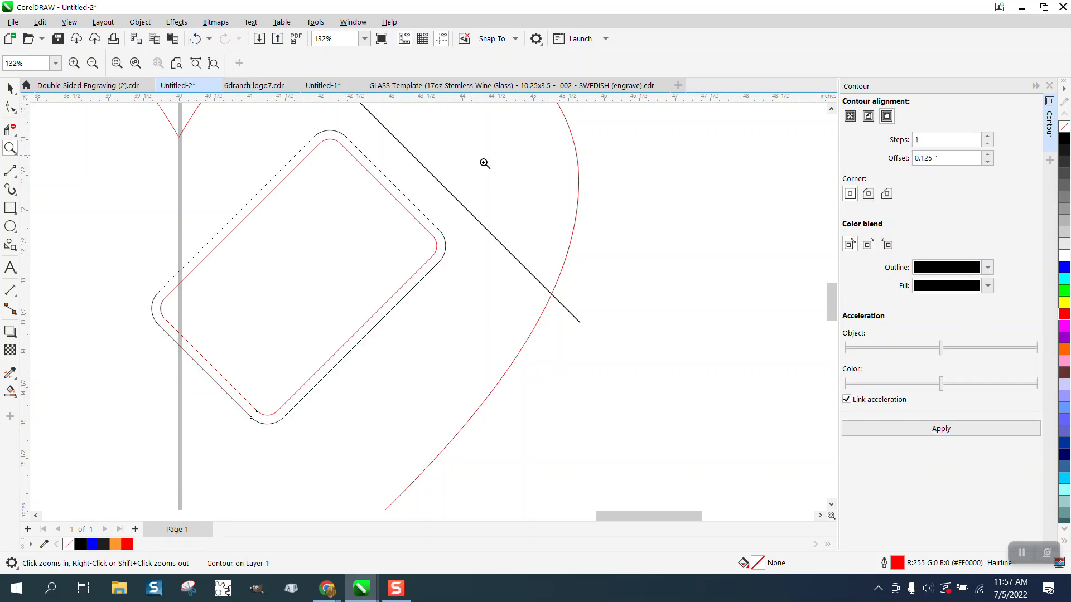
scroll(652, 242, down, 1)
click(10, 88)
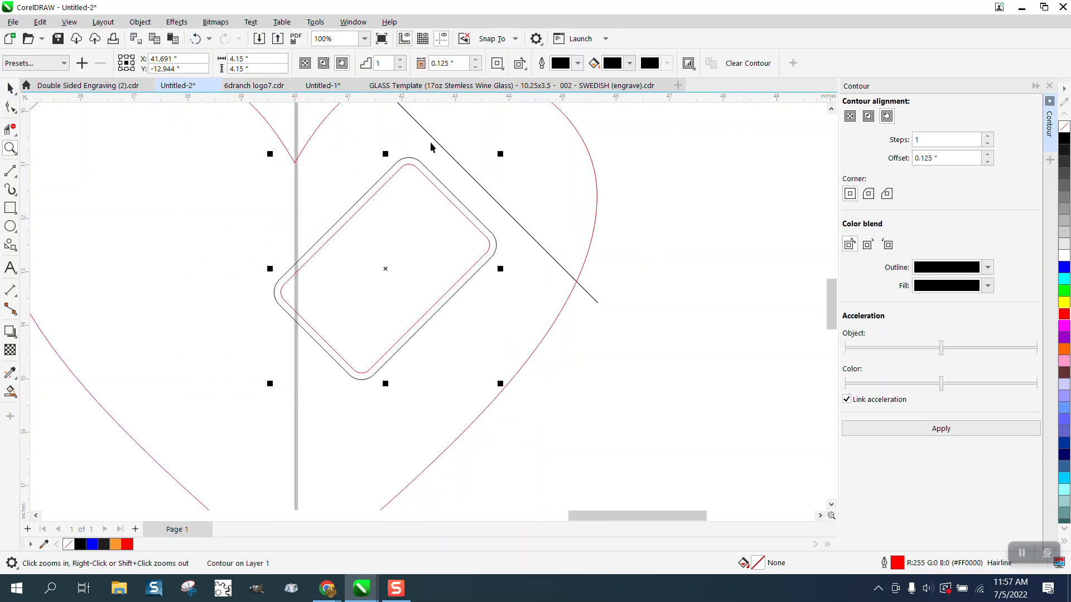
key(space)
scroll(493, 250, down, 3)
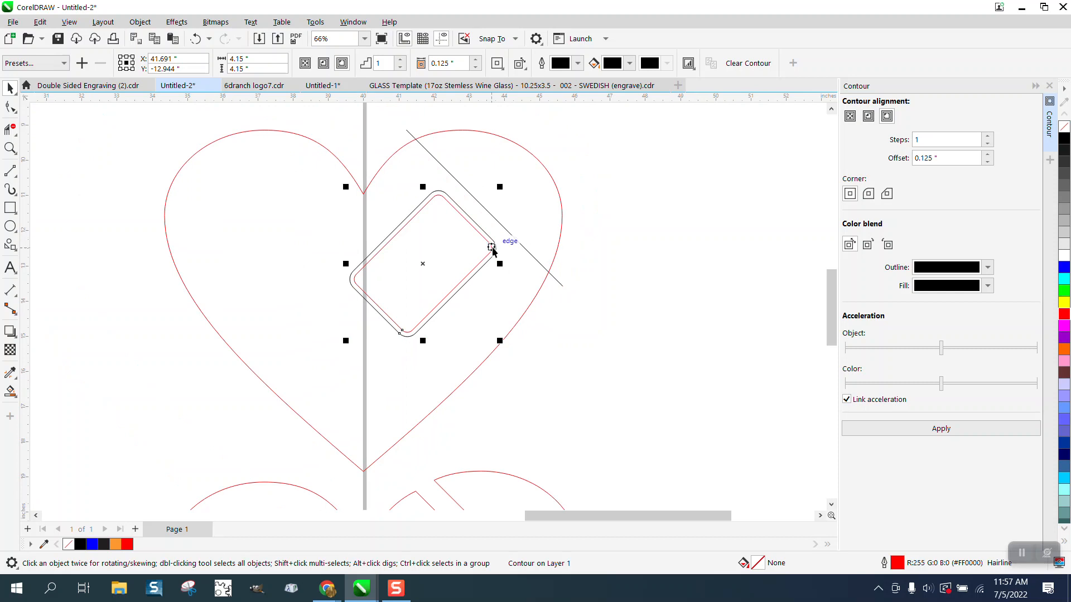
Step: Smart-fill the heart area between the diagonal line and the card contour, and place the shape 20 inches right, unfilled with a red outline
click(10, 391)
click(318, 253)
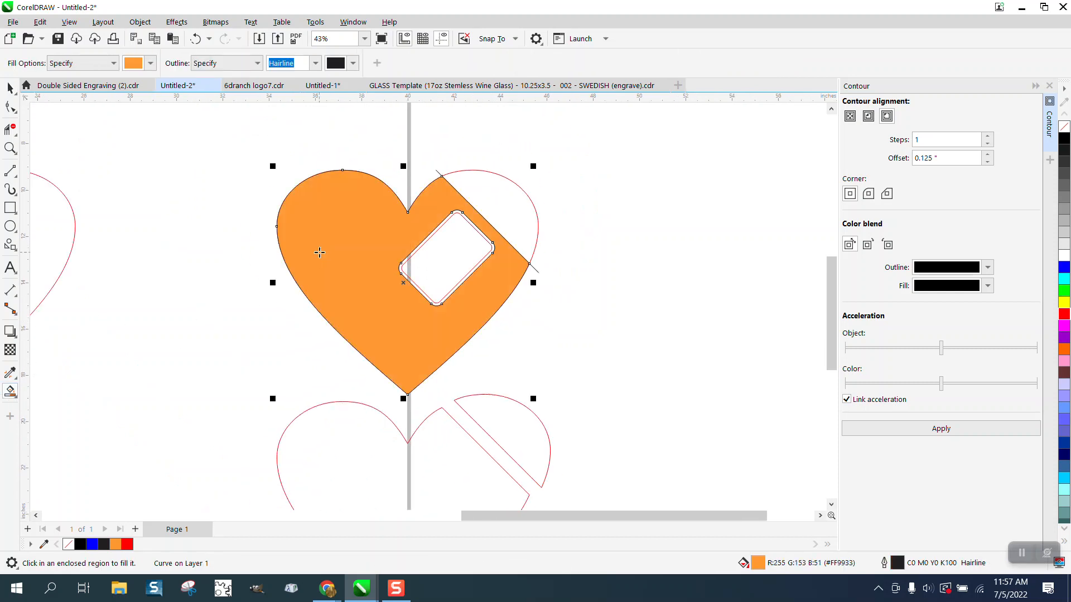
key(Right)
key(Right)
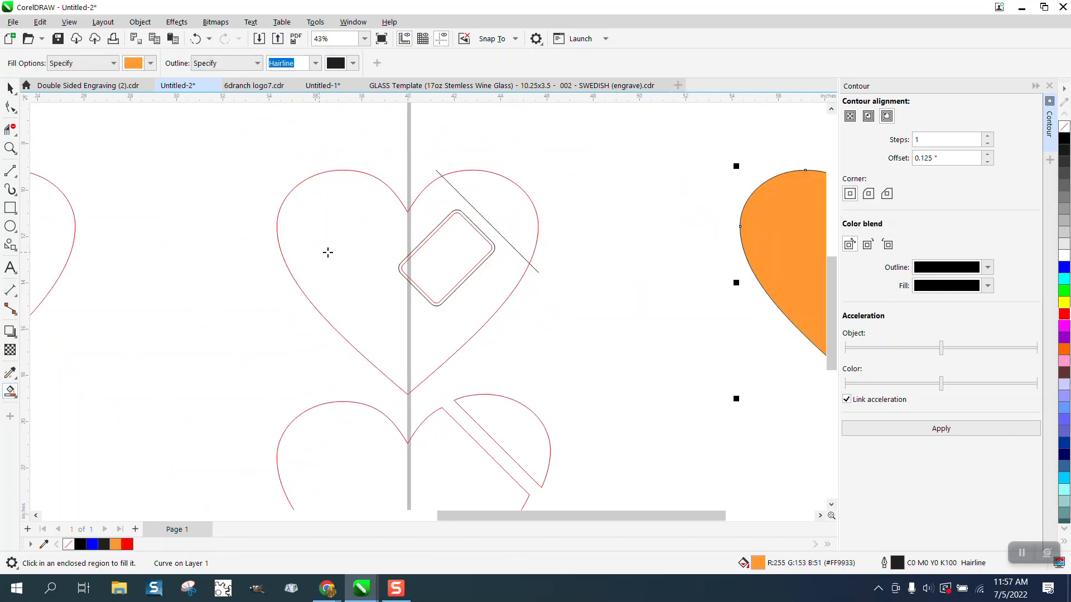
scroll(328, 252, down, 2)
click(1065, 129)
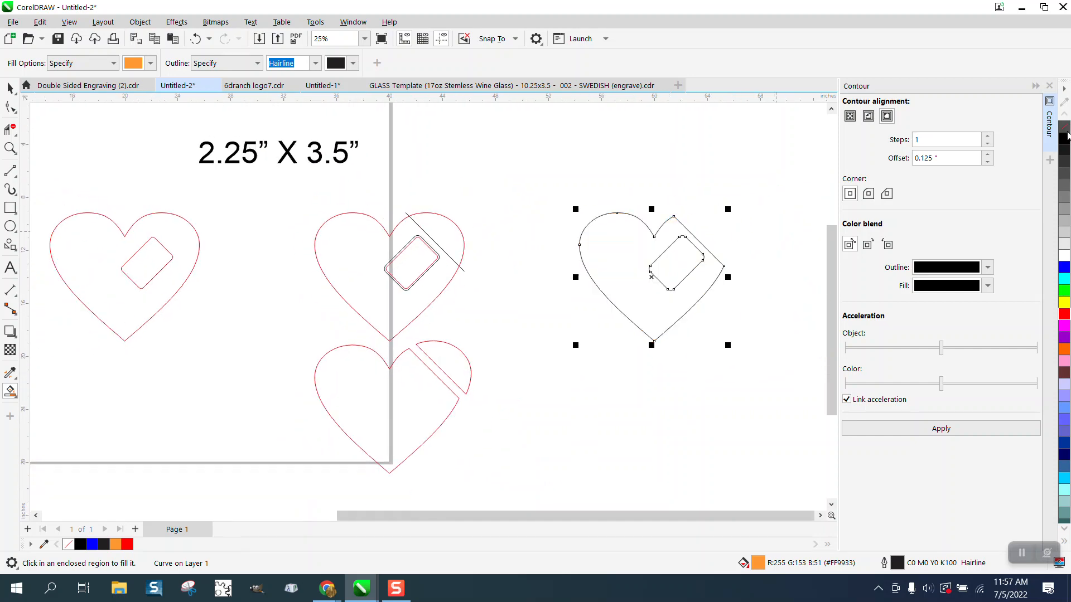
right_click(1064, 317)
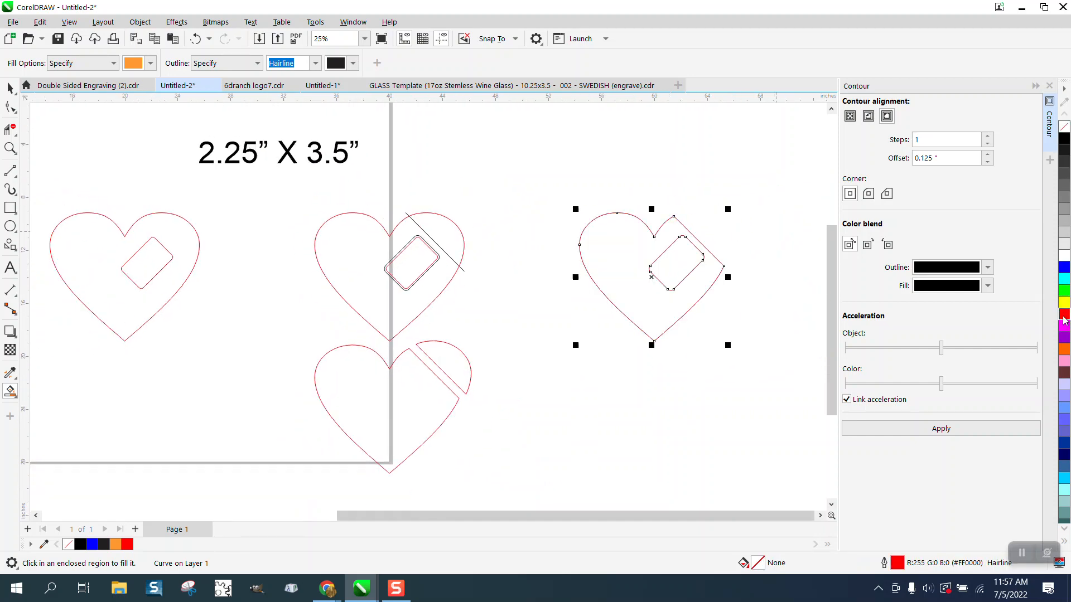
Step: Break the cut heart copy apart into its outer outline and its rounded card opening
click(941, 429)
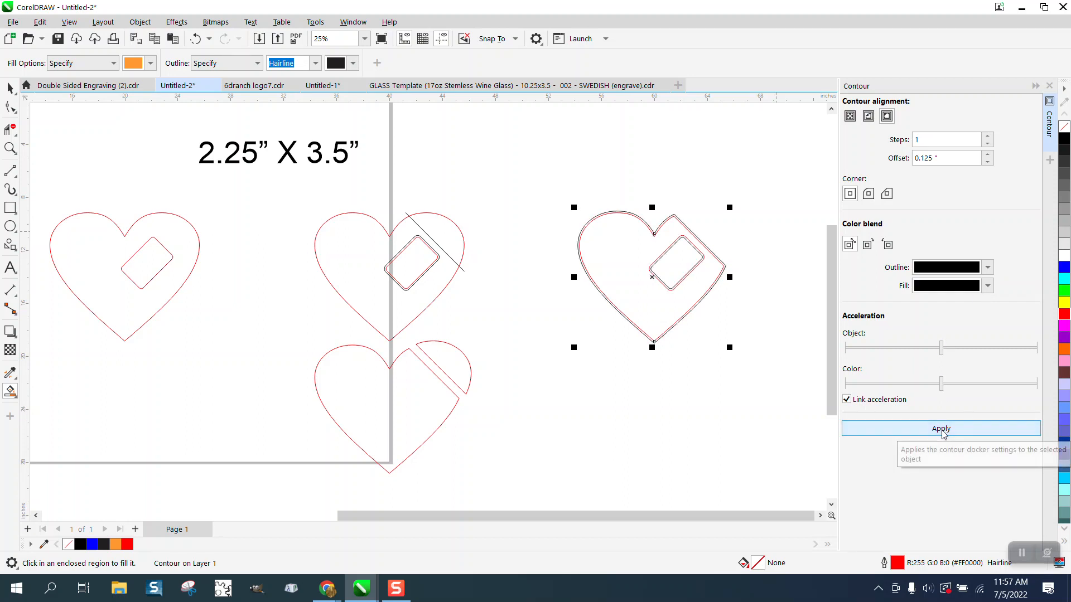
click(196, 40)
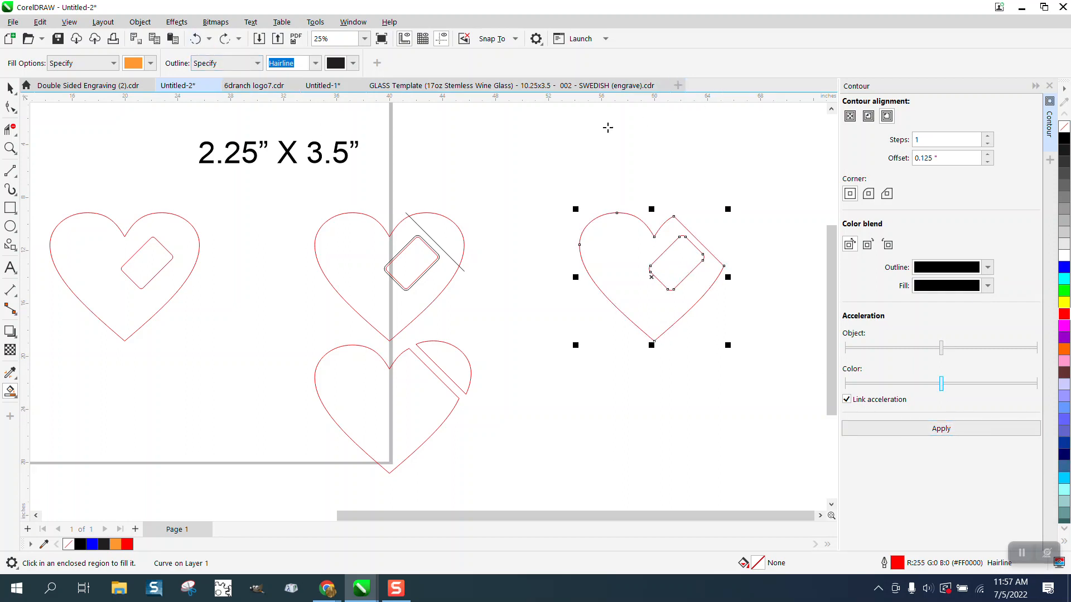
click(140, 22)
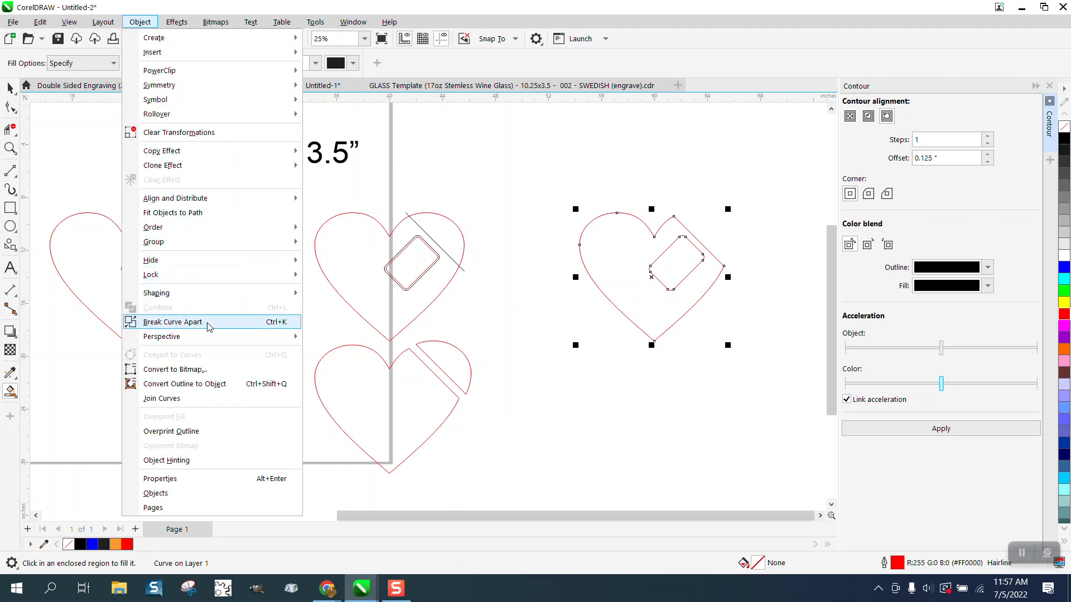
click(161, 320)
key(space)
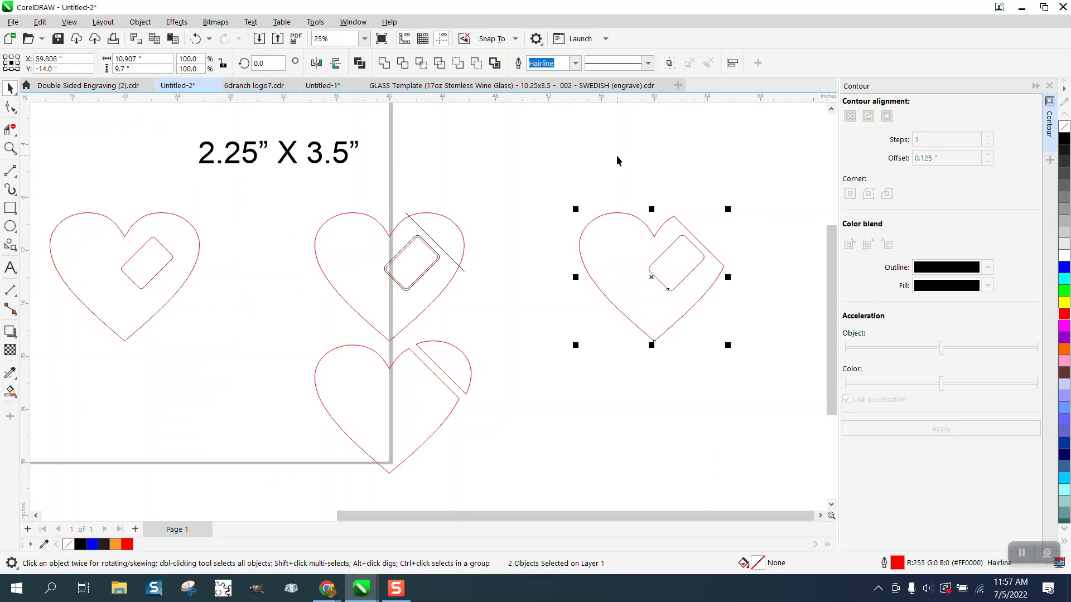
Step: Apply a one-step outside contour with a 0.125 inch offset to the rounded card opening in the cut heart
click(713, 188)
click(690, 245)
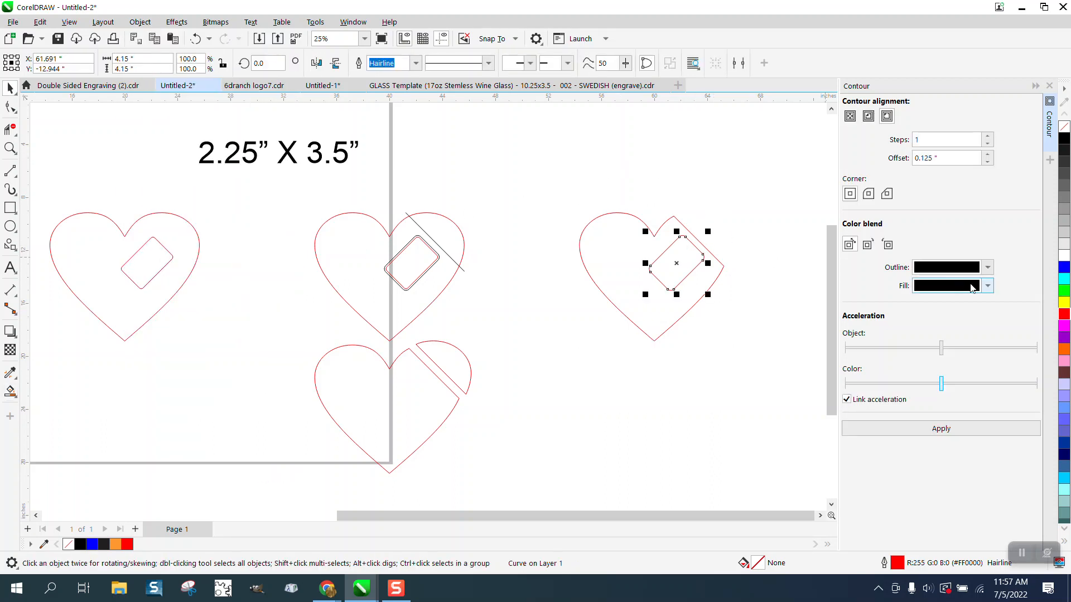
click(942, 428)
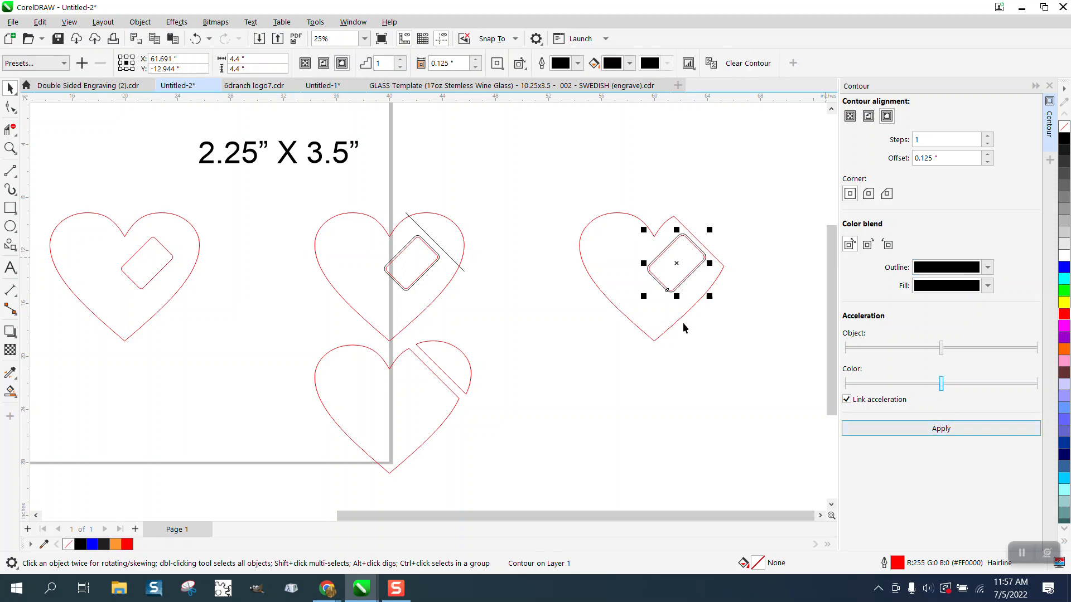
Step: Break the contour around the card opening apart into a separate curve
click(10, 148)
drag(561, 191, 806, 345)
click(10, 87)
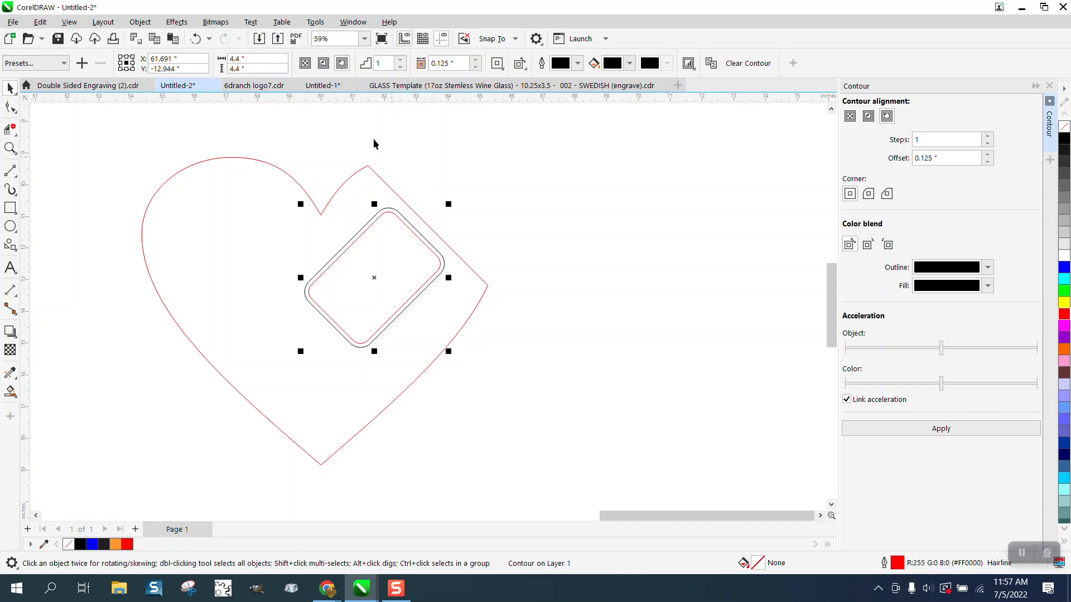
click(140, 21)
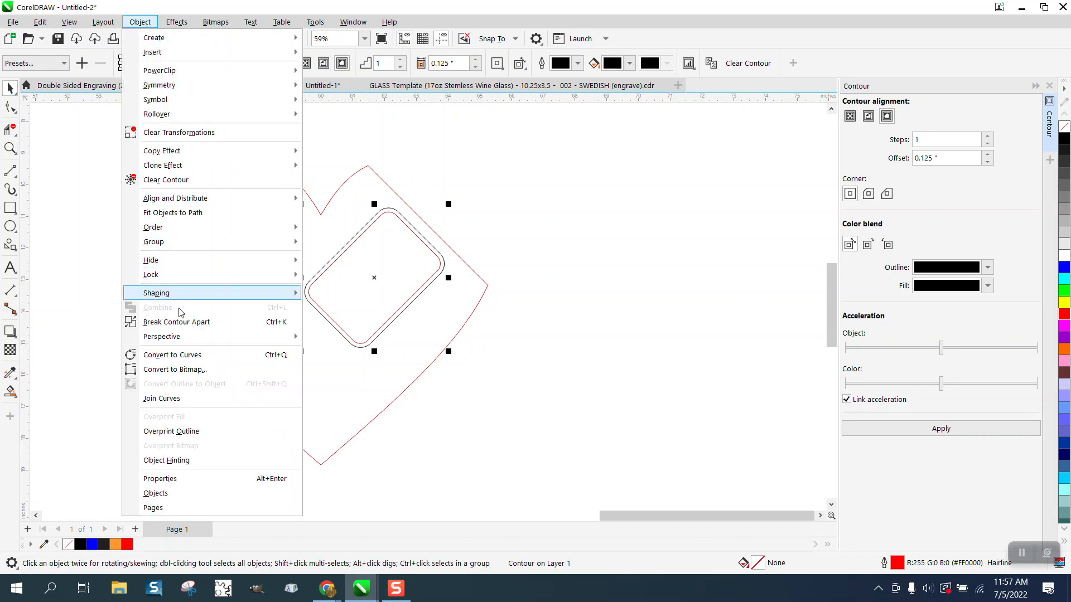
click(186, 322)
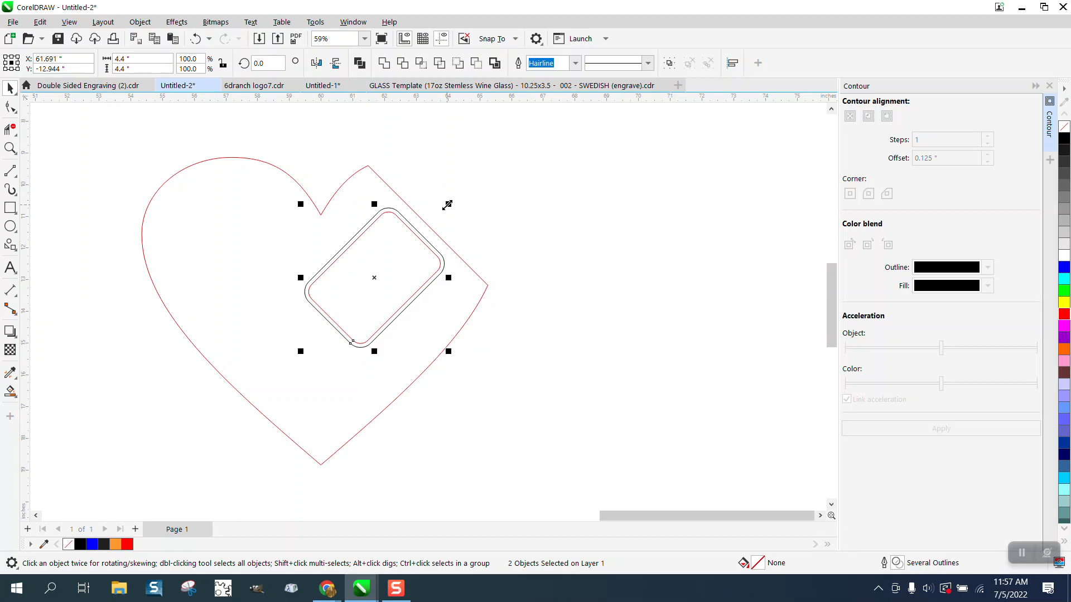
Step: Try to enlarge the outline around the card opening by scaling it from a corner
drag(447, 205, 458, 197)
click(195, 38)
click(510, 174)
click(424, 241)
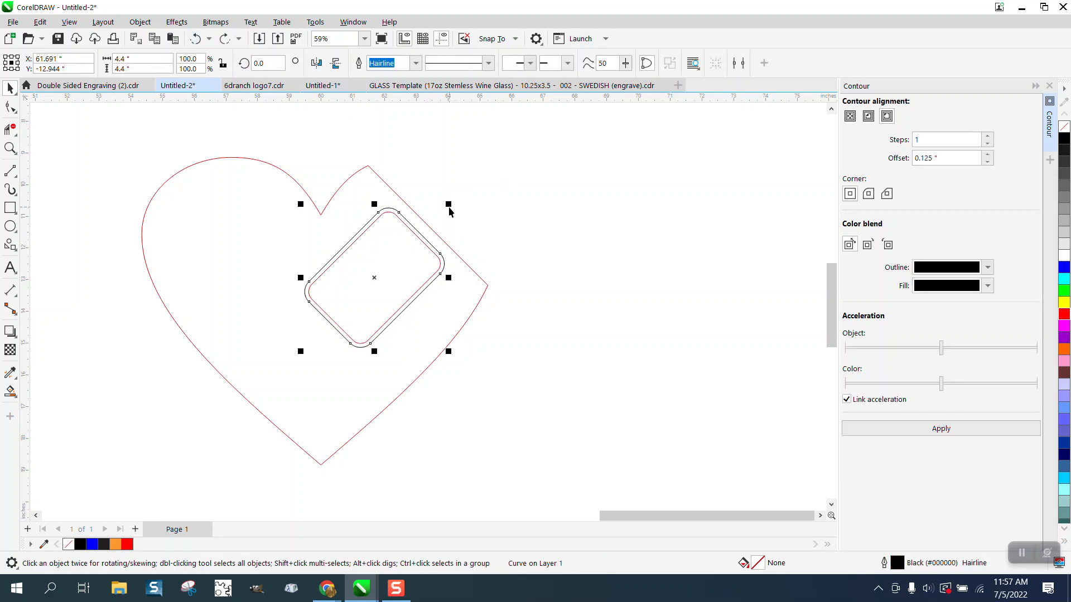
drag(448, 206, 461, 196)
mouse_move(463, 195)
mouse_down()
mouse_move(502, 167)
mouse_move(448, 197)
mouse_up()
Step: Draw a line along the outer card outline's upper long edge, extending past the diagonal cut, and copy it to the opposite long edge
click(10, 148)
drag(312, 190, 589, 332)
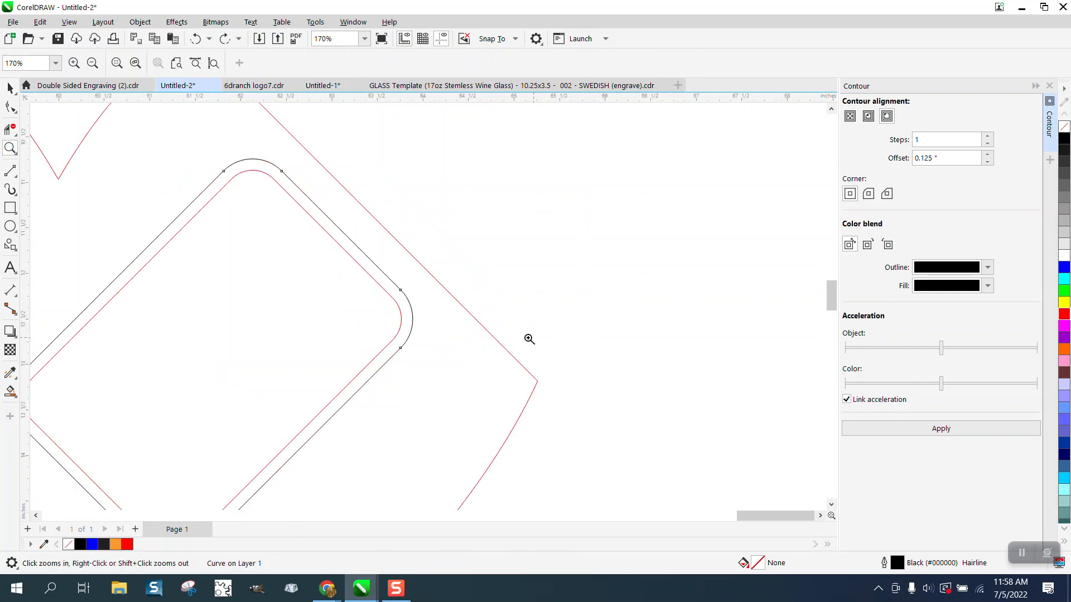
right_click(511, 295)
right_click(490, 306)
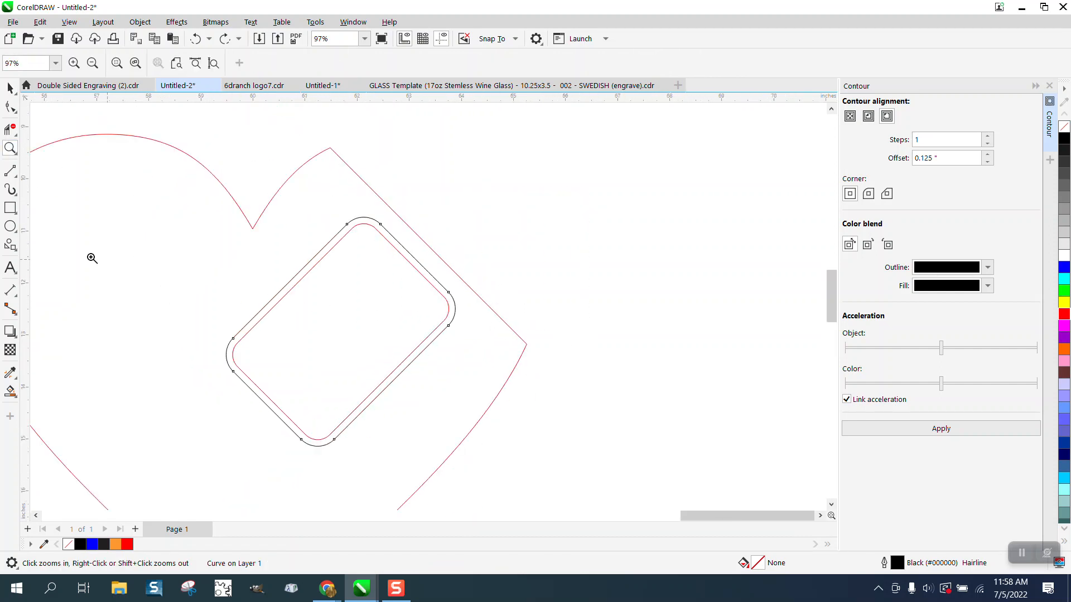
click(16, 176)
click(72, 185)
drag(236, 336, 407, 164)
click(10, 89)
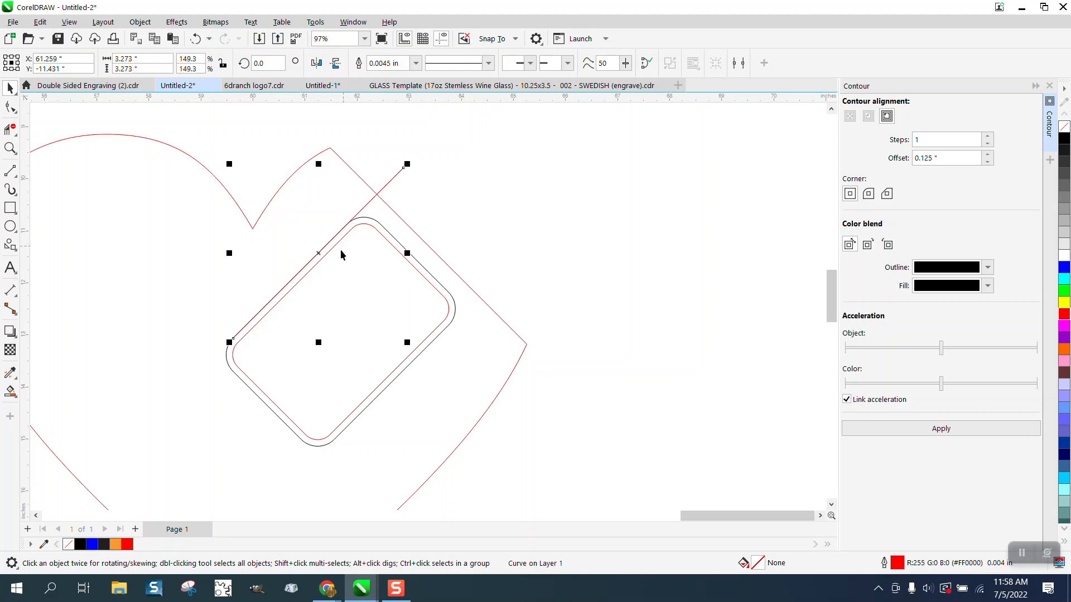
drag(325, 260, 419, 347)
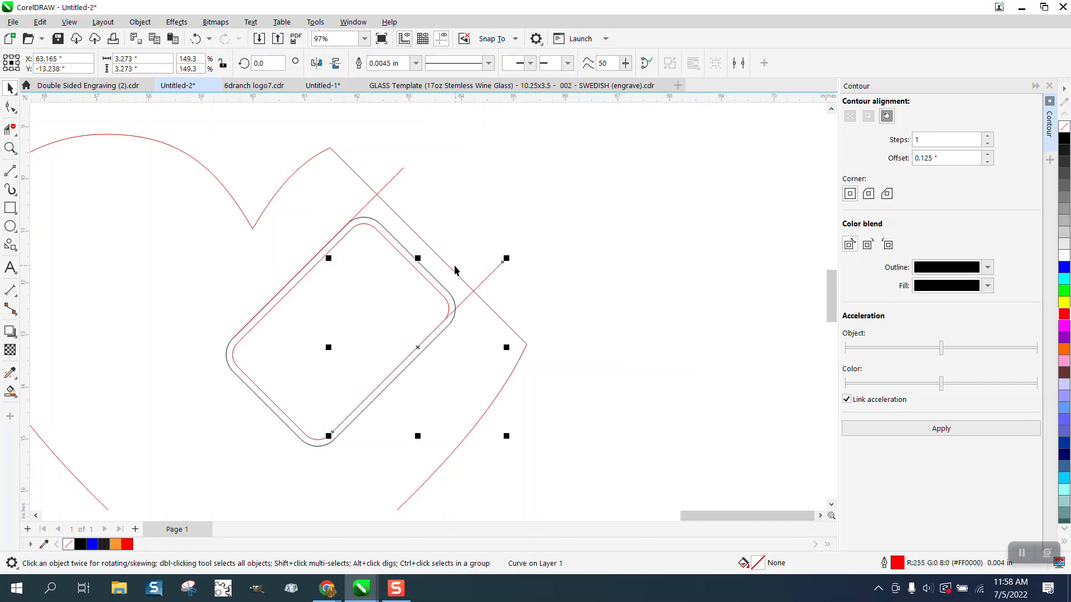
Step: Try to delete the outer card outline's segment facing the diagonal cut
click(10, 129)
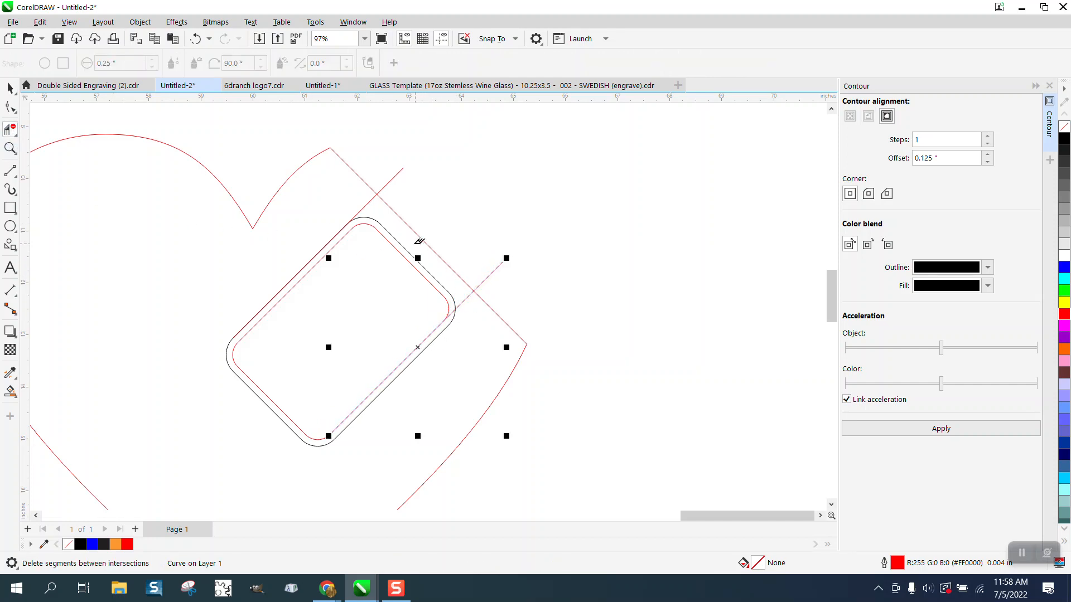
click(404, 241)
click(193, 39)
click(14, 92)
click(567, 192)
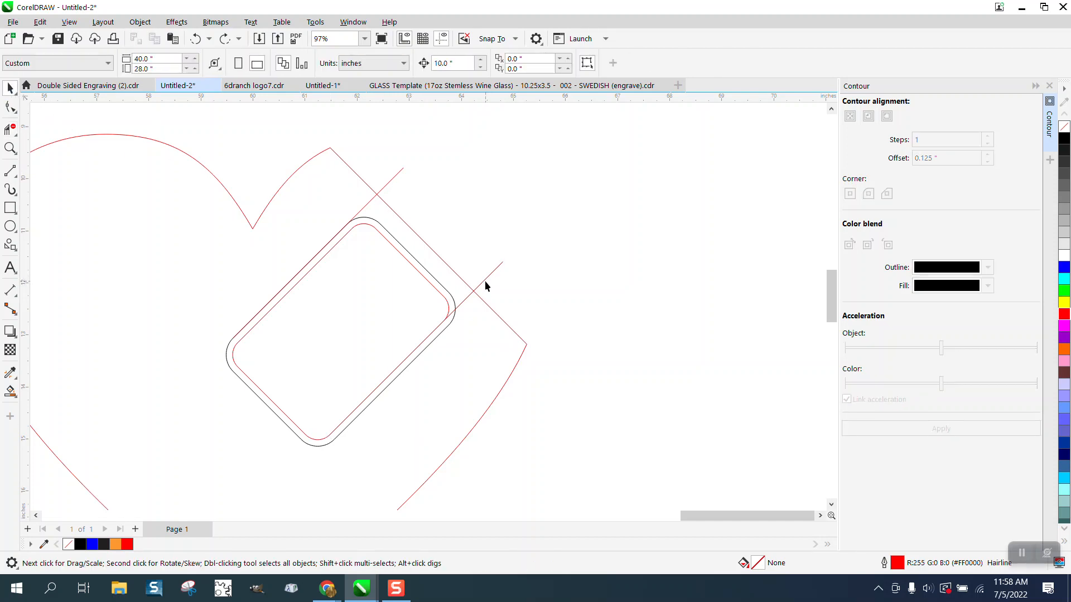
Step: Align the copied line with the outer card outline's lower long edge and delete the inner rectangle and surplus segments to open the slot
click(484, 281)
drag(418, 348, 421, 353)
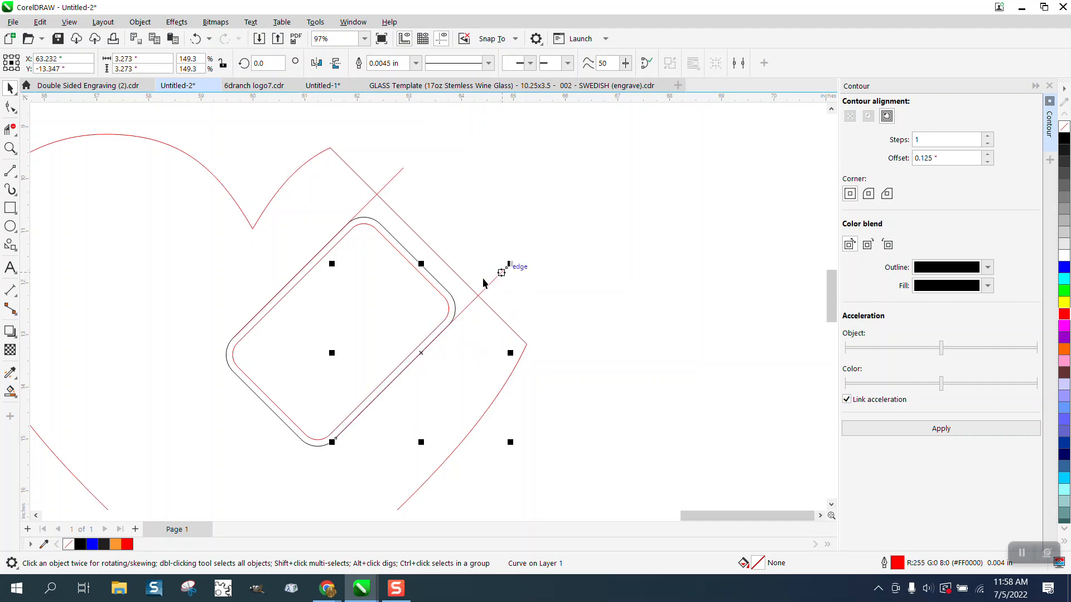
click(10, 129)
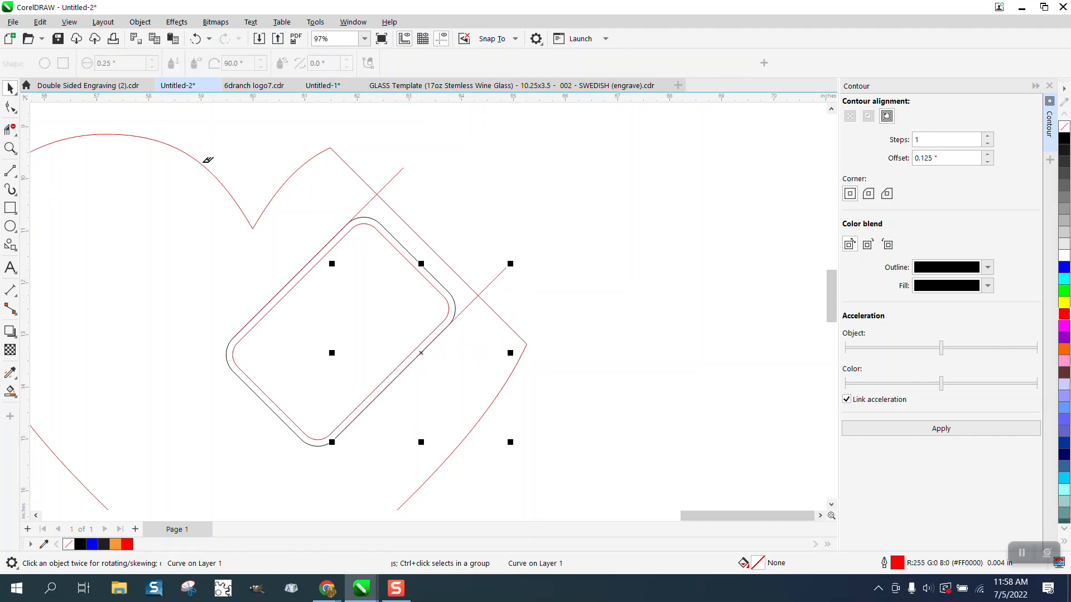
click(387, 226)
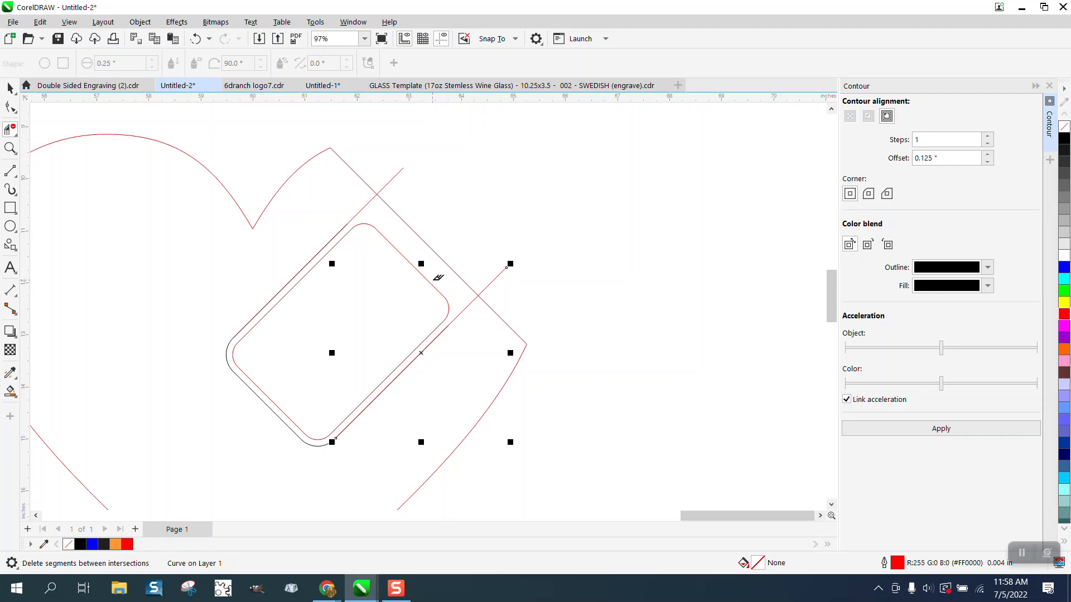
click(425, 285)
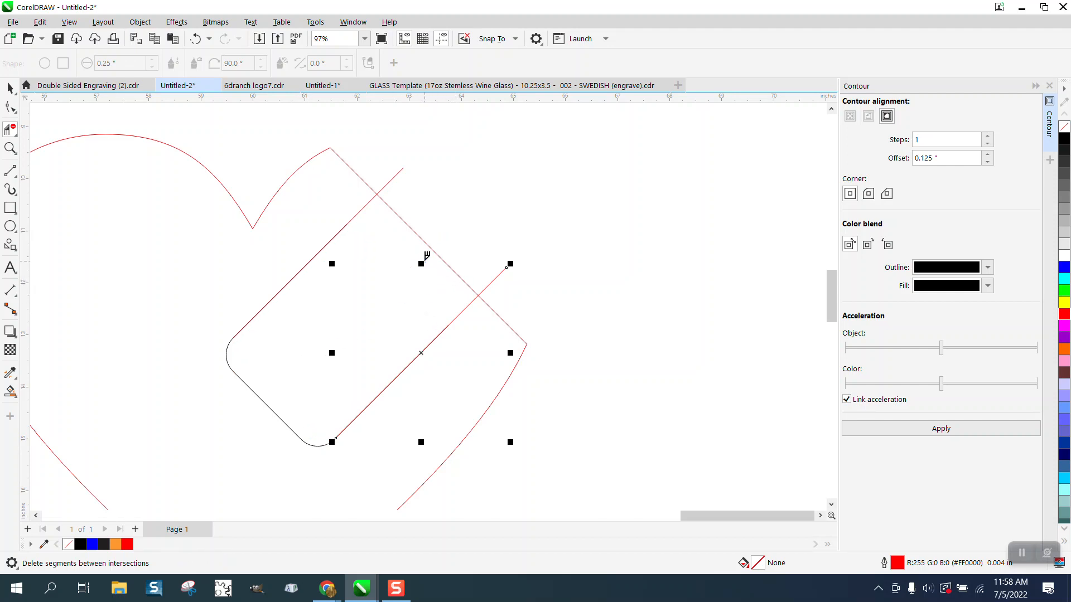
click(445, 252)
click(399, 175)
click(507, 268)
Step: Smart-fill the slotted heart and place the new shape 20 inches right, with no fill and a red outline
scroll(552, 270, down, 4)
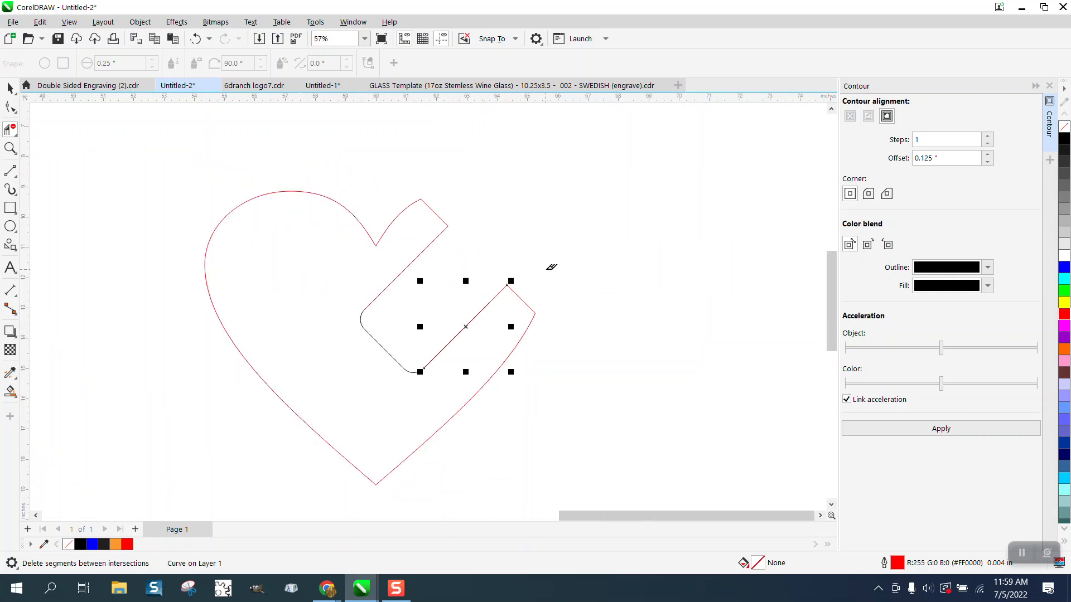
scroll(560, 272, down, 2)
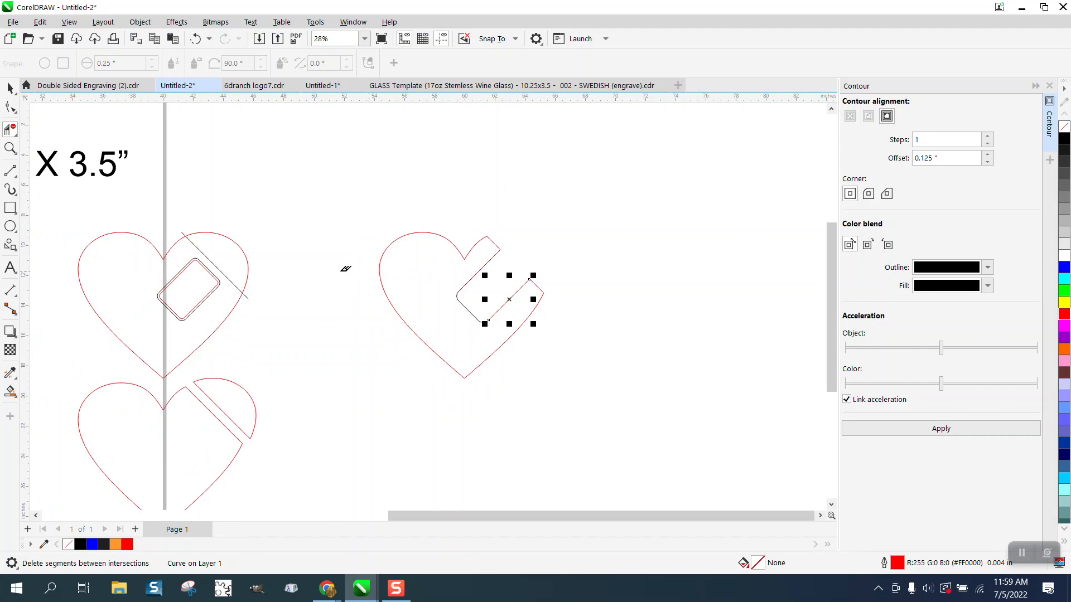
click(10, 88)
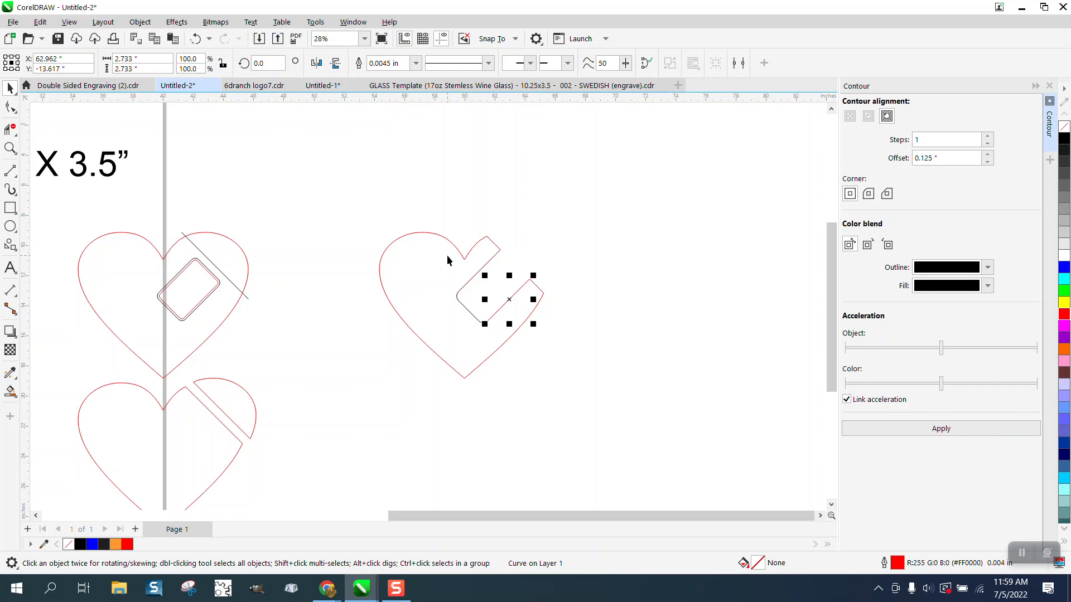
click(10, 392)
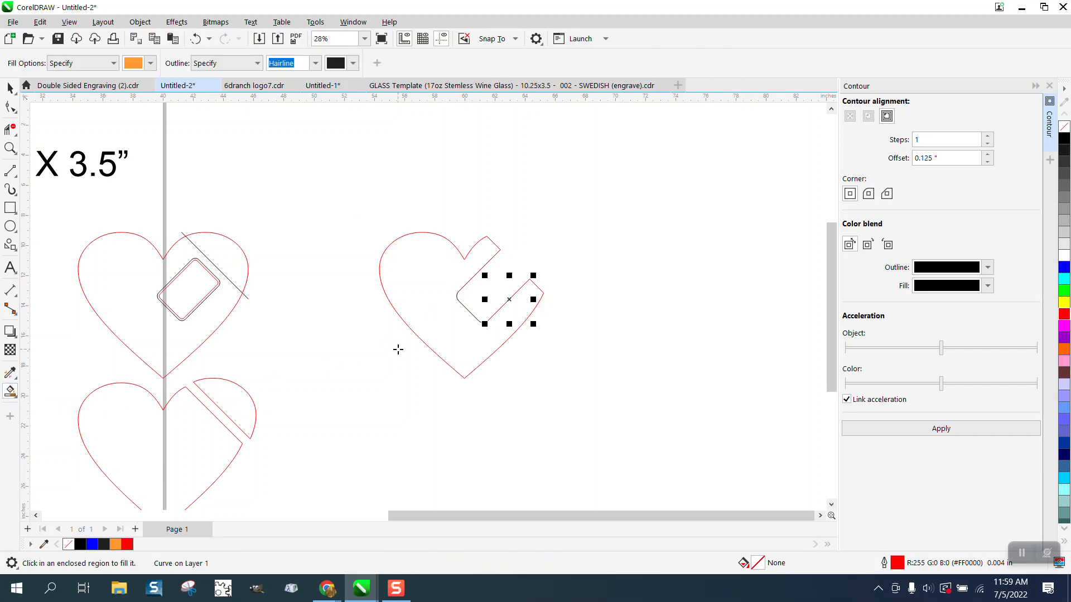
click(435, 321)
key(Right)
key(Right)
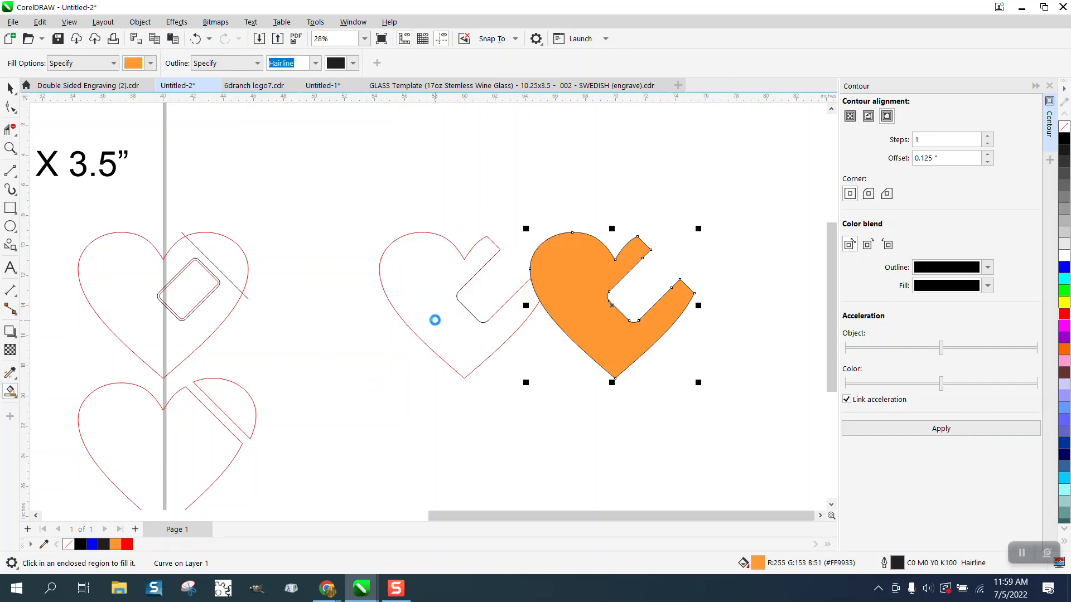
click(1064, 126)
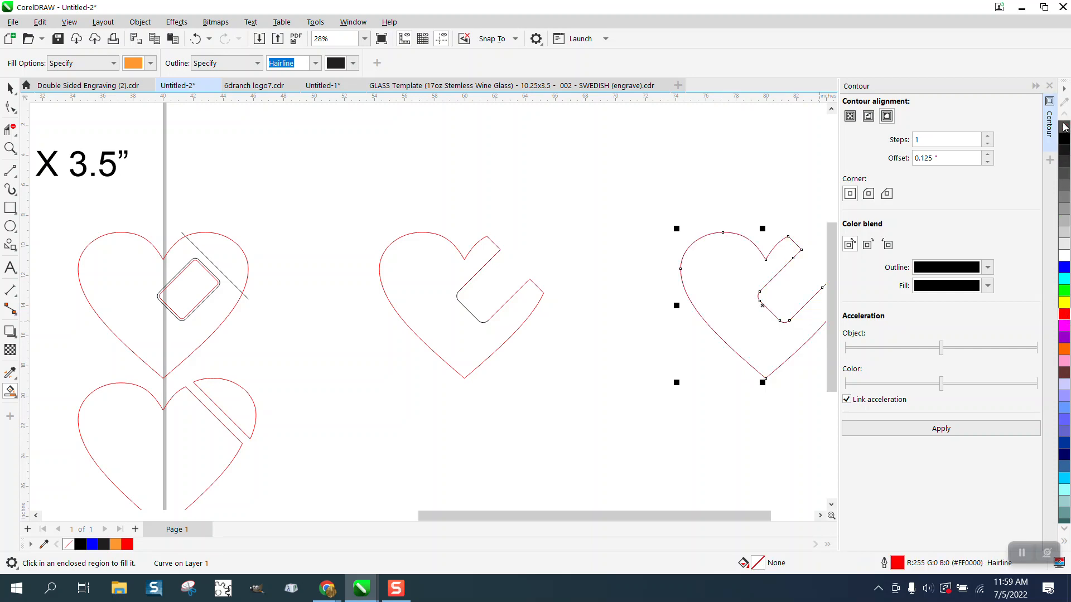
click(1049, 85)
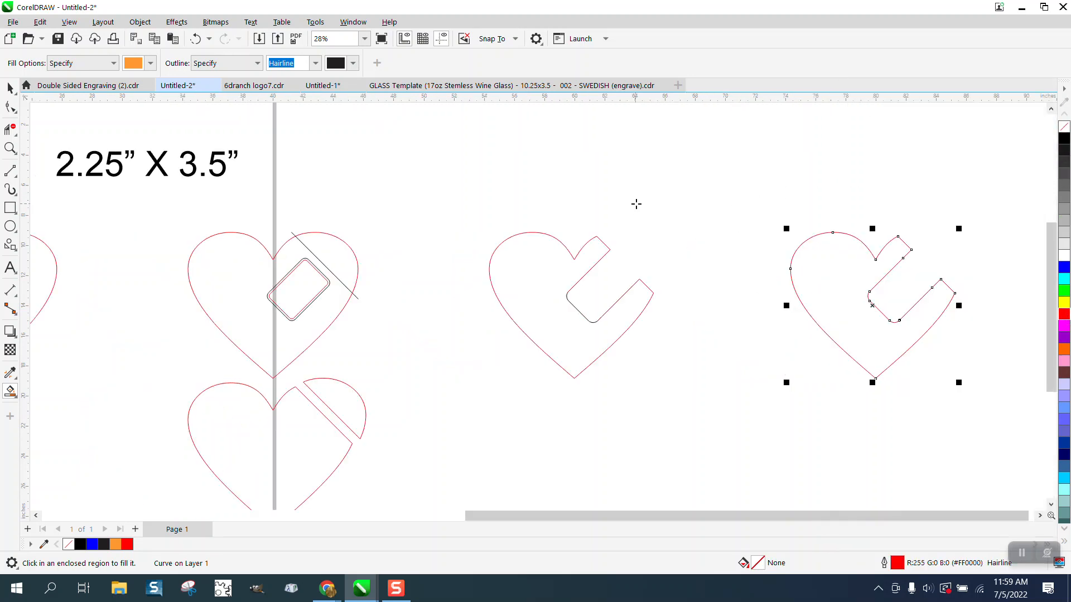
click(755, 273)
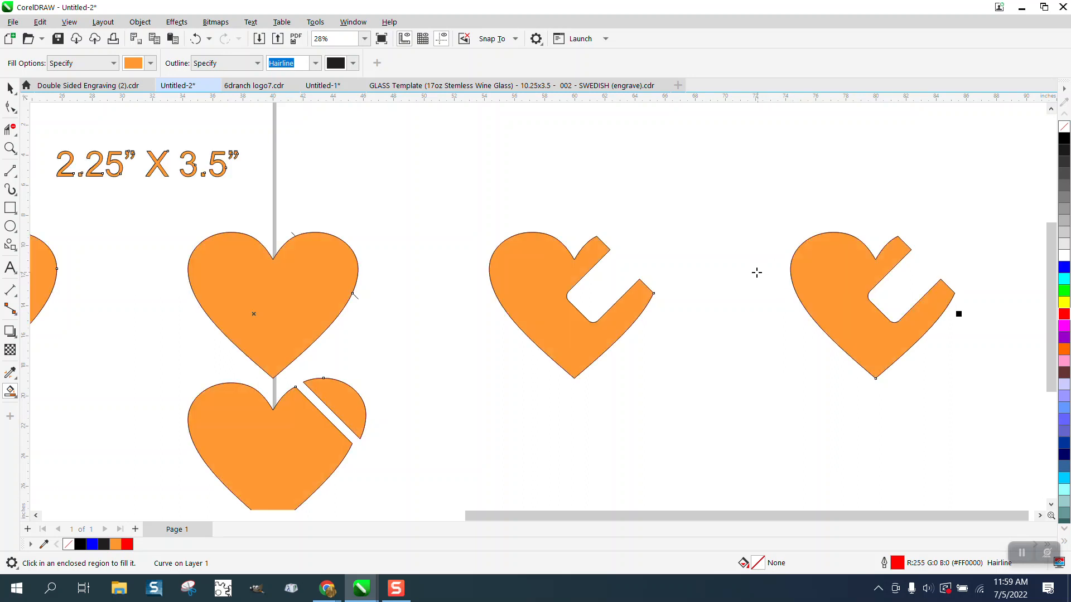
scroll(753, 272, down, 1)
key(ctrl+z)
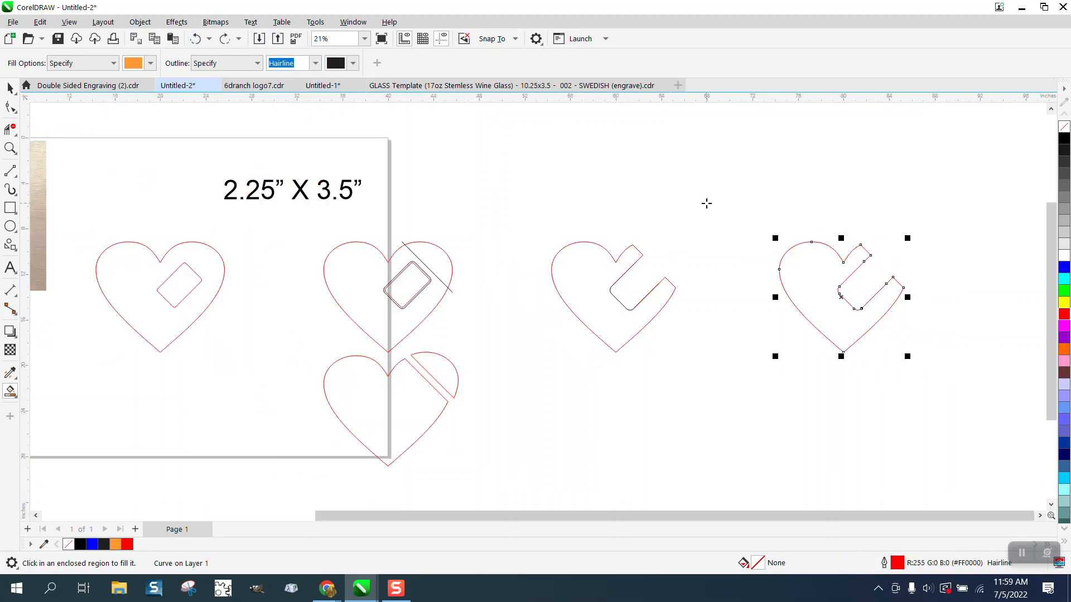
Step: Move the new slotted heart 10 inches down and 40 inches left onto the split heart
key(Down)
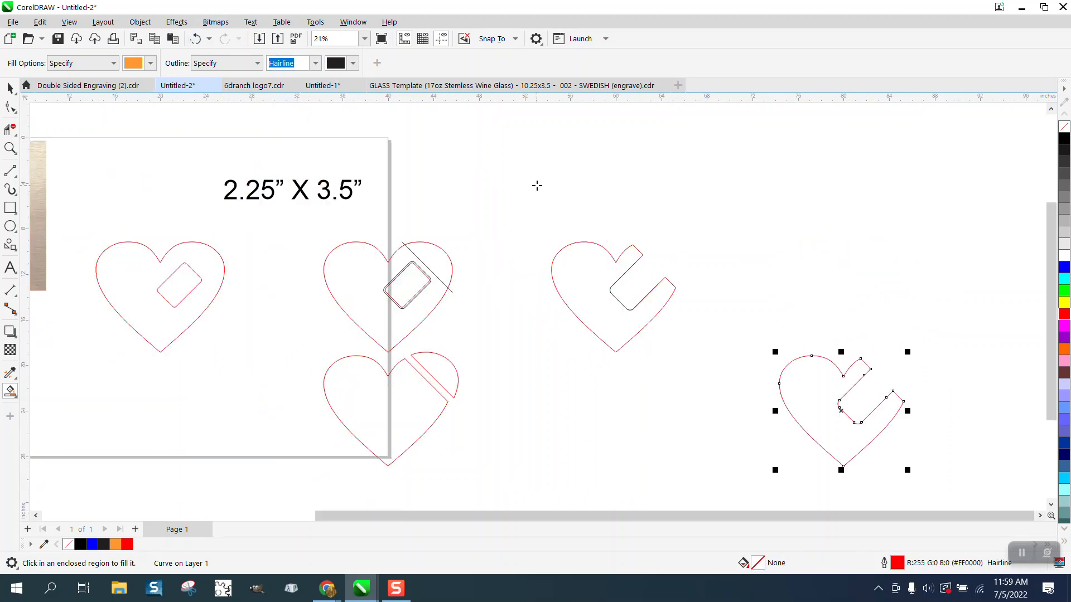
key(Left)
key(Left)
key(Left)
key(Left)
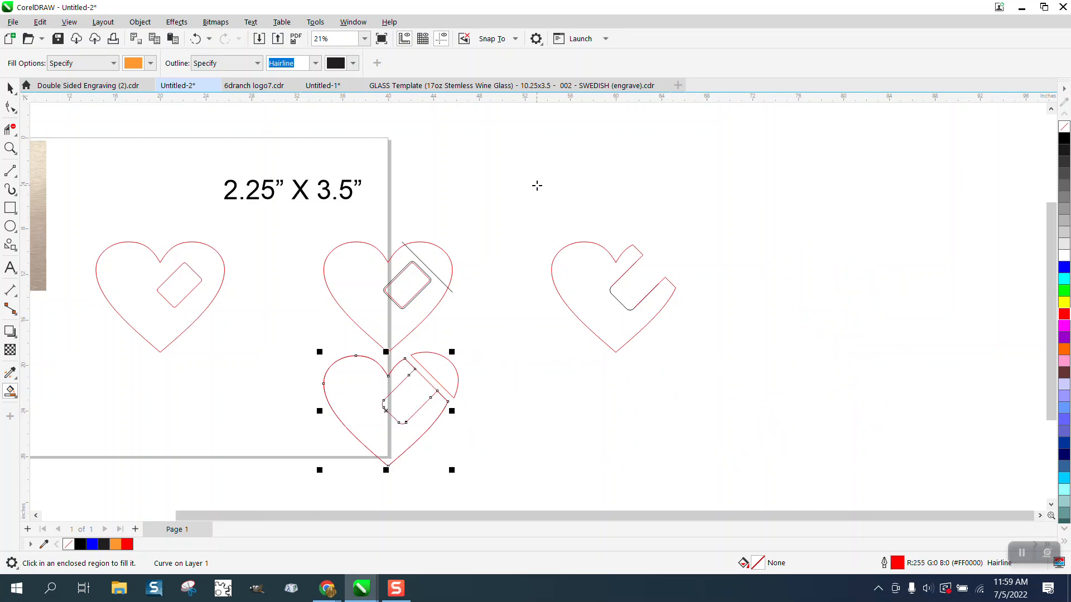
Step: Move the slotted heart 10 inches right of the split heart and give it a black outline
click(15, 151)
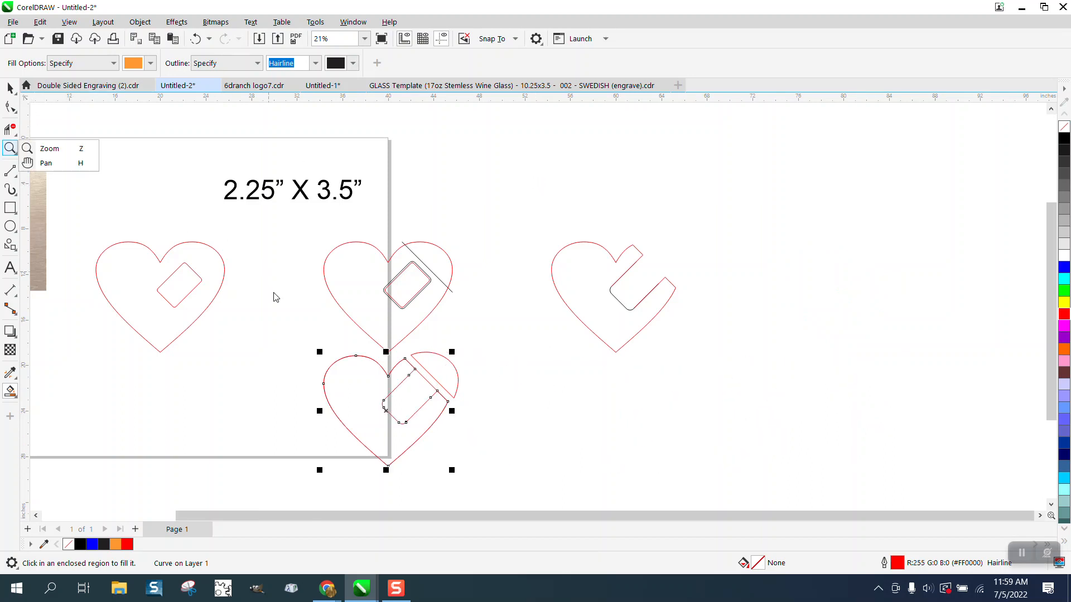
click(49, 148)
drag(300, 328, 544, 464)
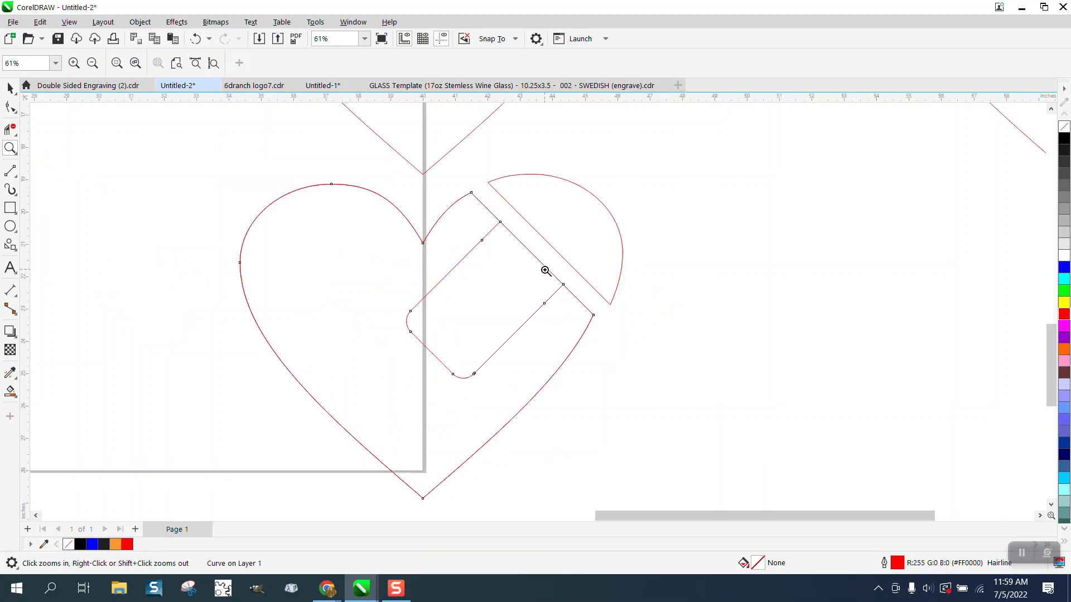
click(11, 89)
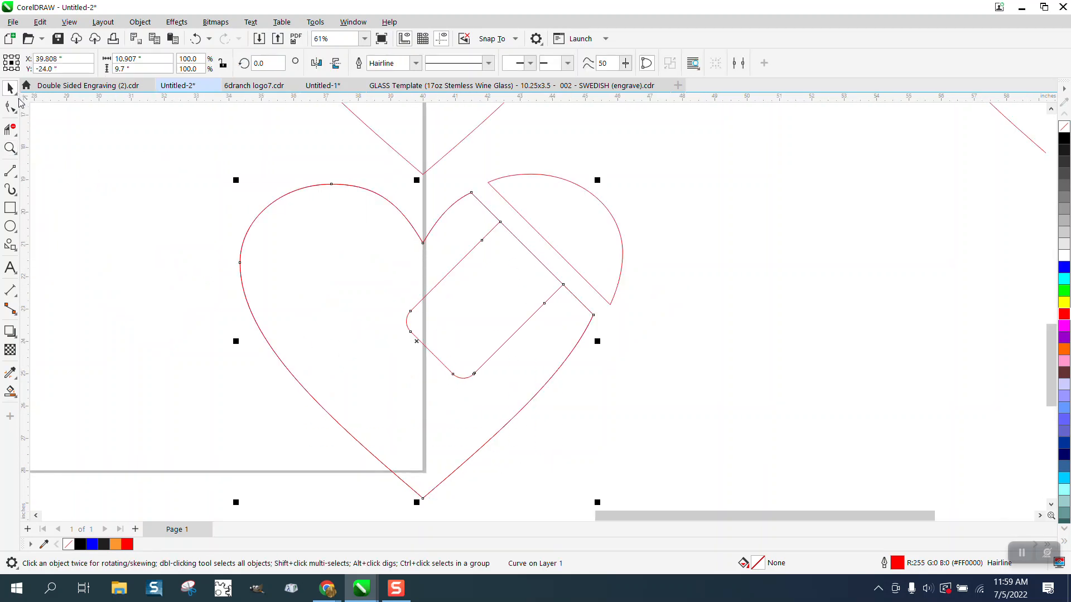
key(ctrl+d)
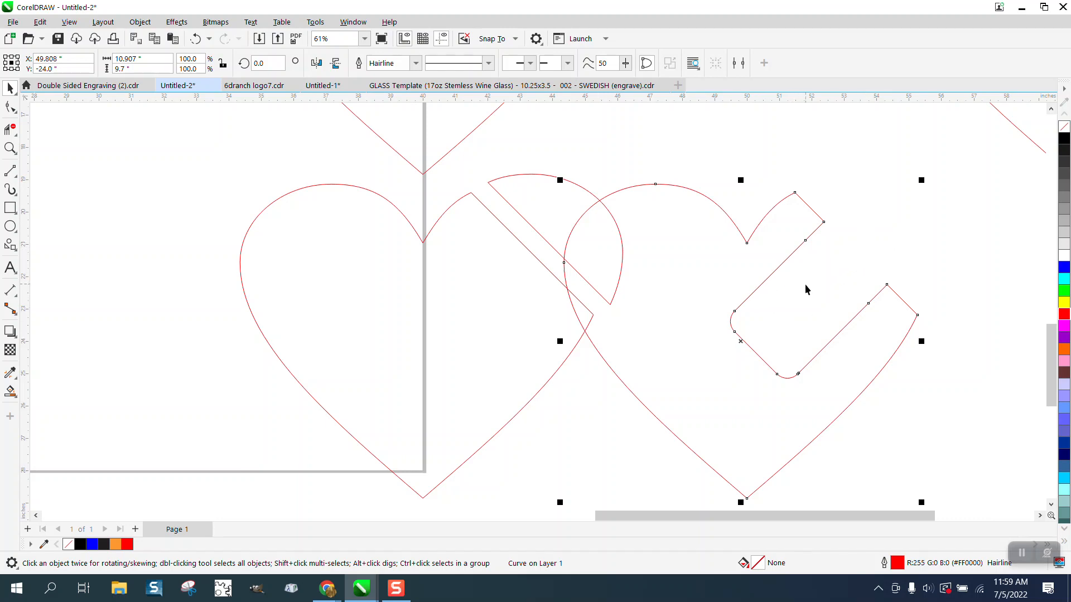
scroll(806, 289, down, 1)
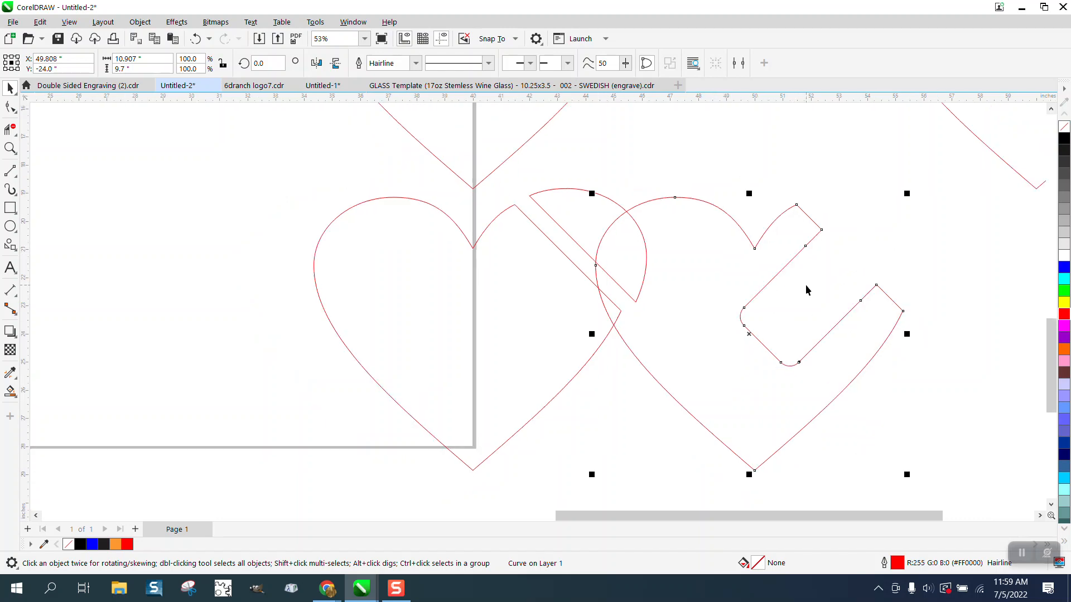
right_click(1064, 139)
scroll(837, 295, down, 2)
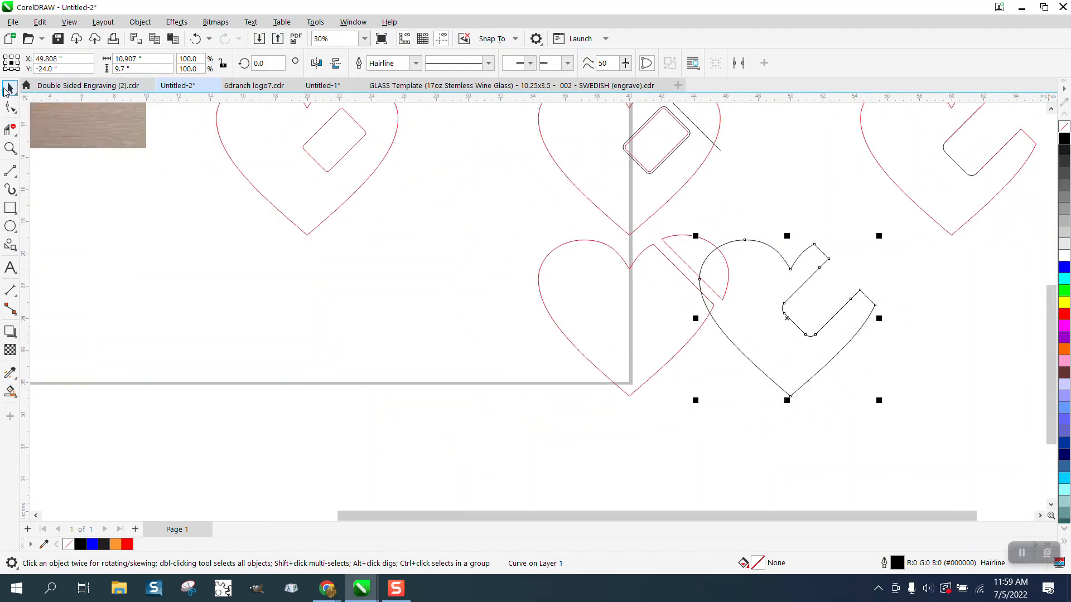
click(673, 140)
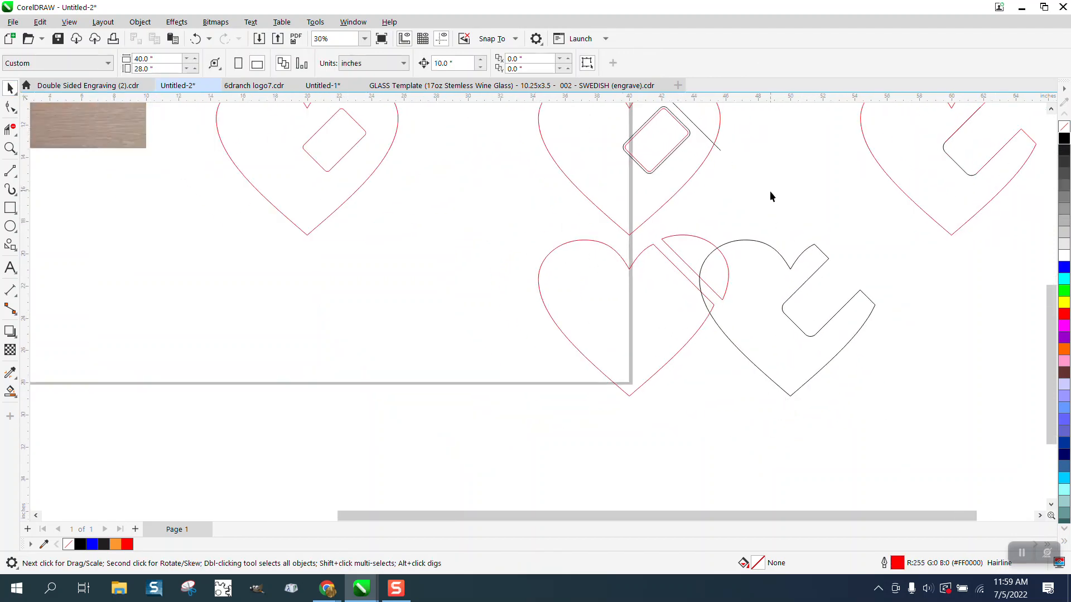
click(765, 246)
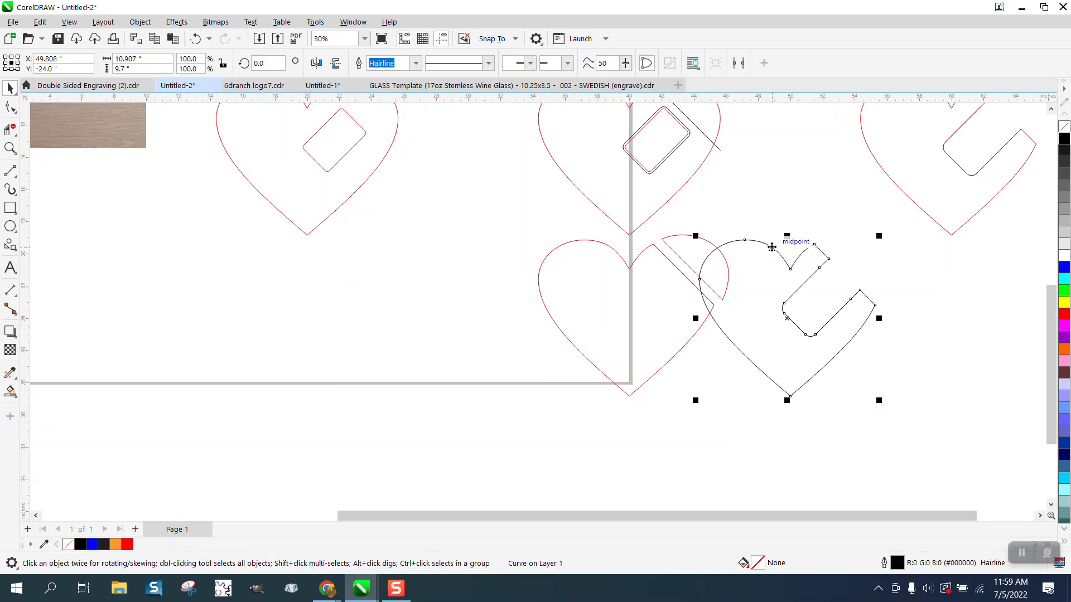
Step: Move the slotted heart 10 inches left onto the split heart and the nested rounded card outlines 10 inches down into its slot
key(Left)
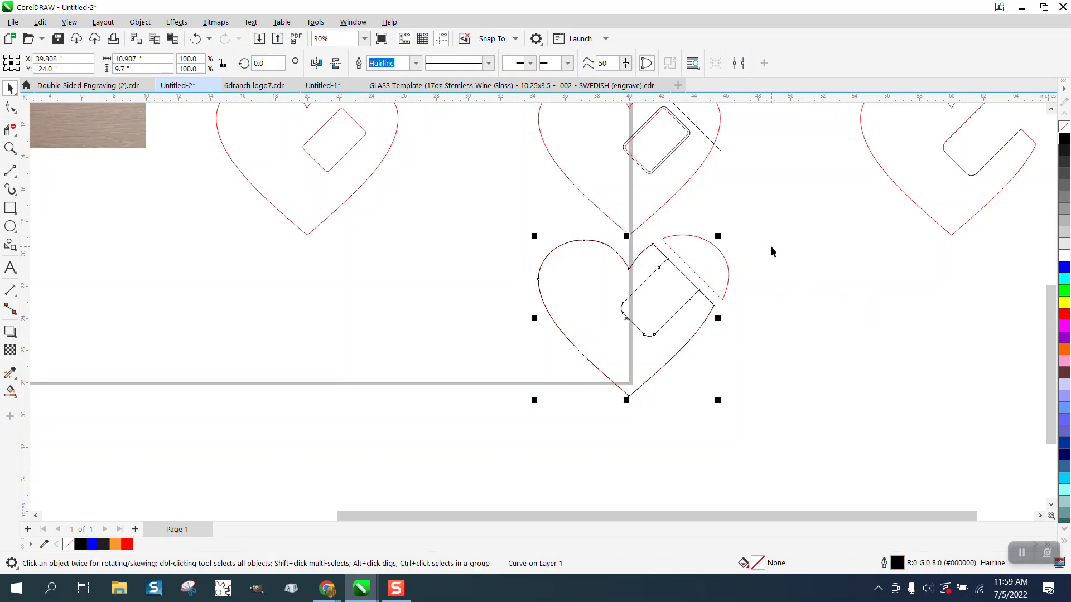
click(674, 149)
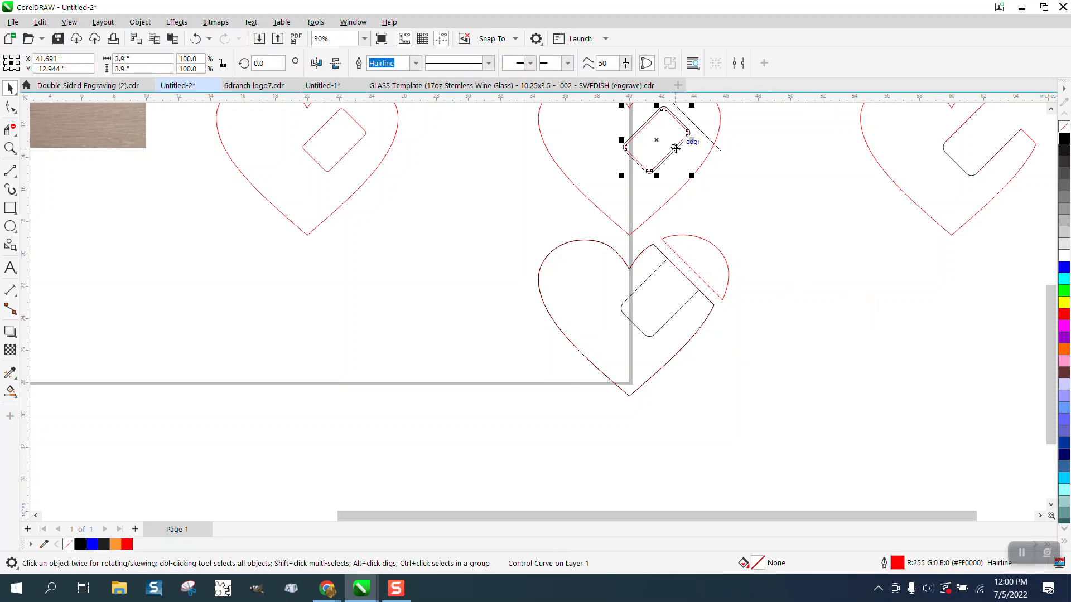
key(Down)
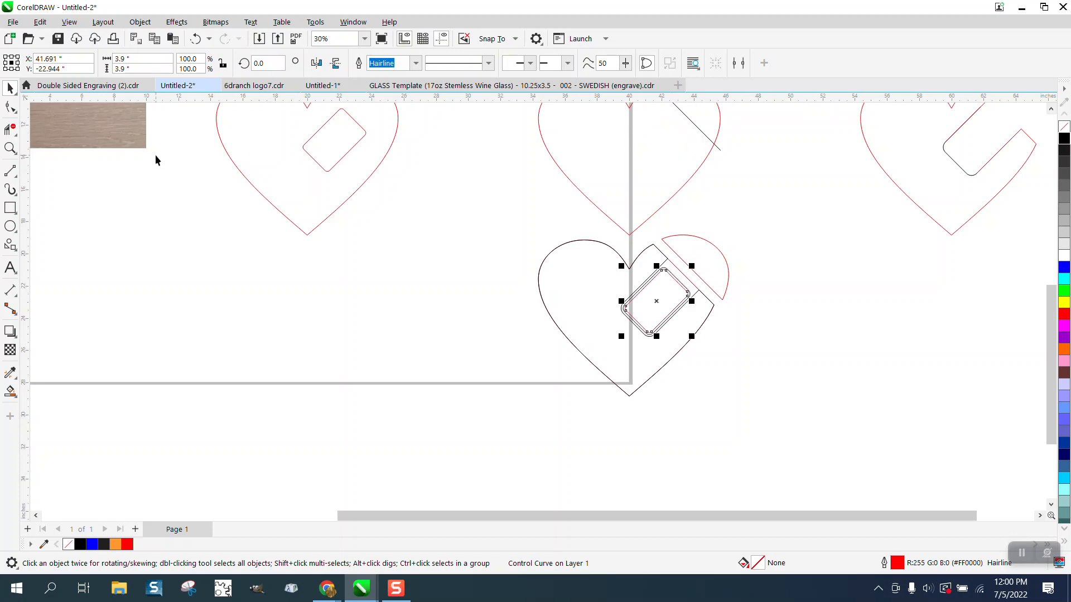
Step: Snap the separated lobe against the slotted heart's cut edge and place a duplicate of it 10 inches right
click(10, 147)
drag(544, 242, 669, 303)
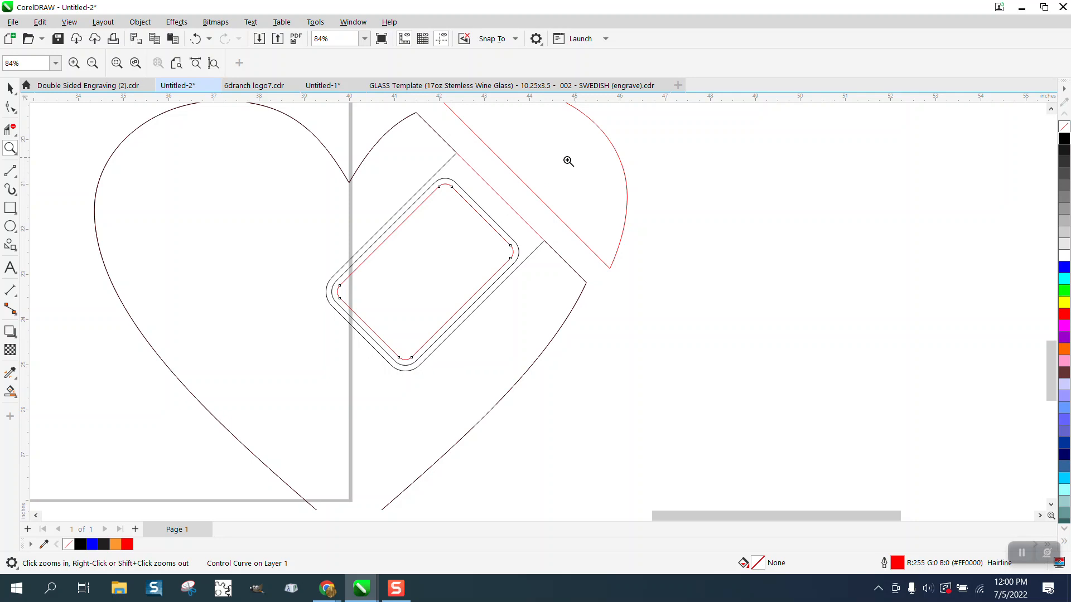
scroll(574, 187, down, 1)
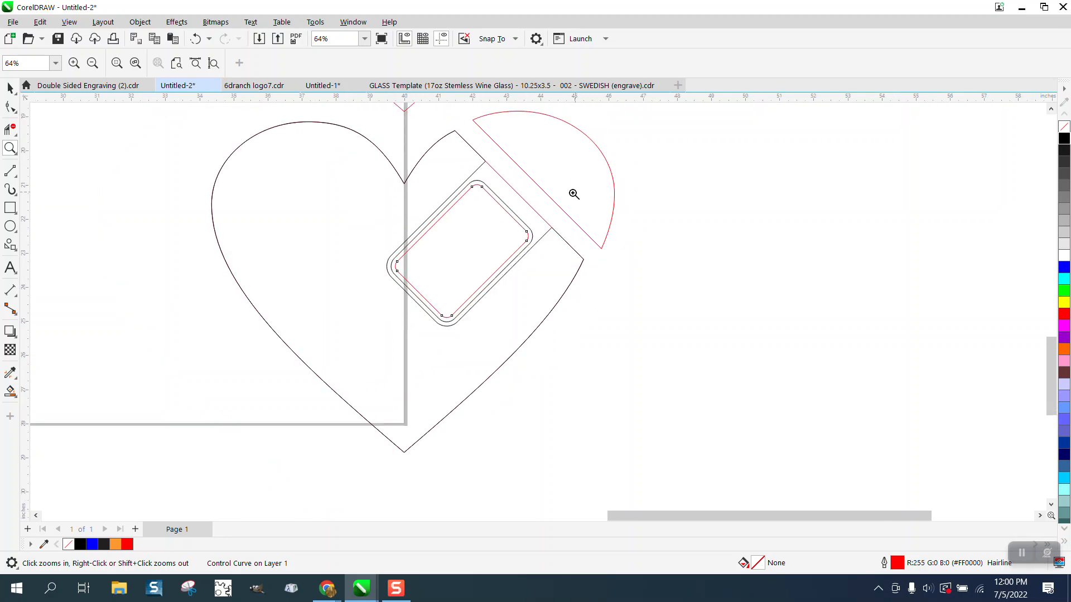
click(10, 88)
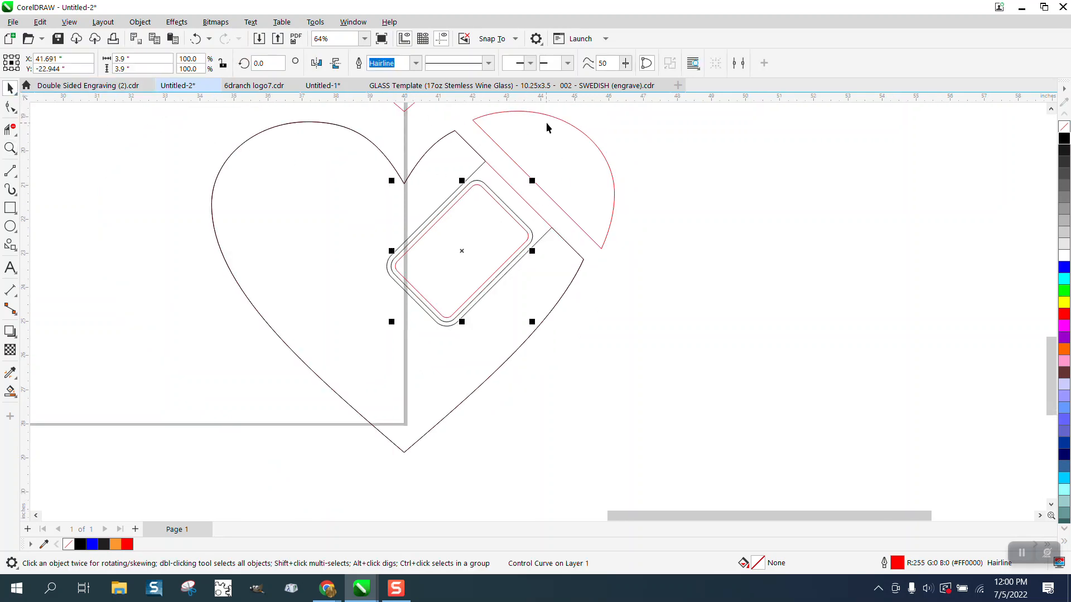
click(473, 124)
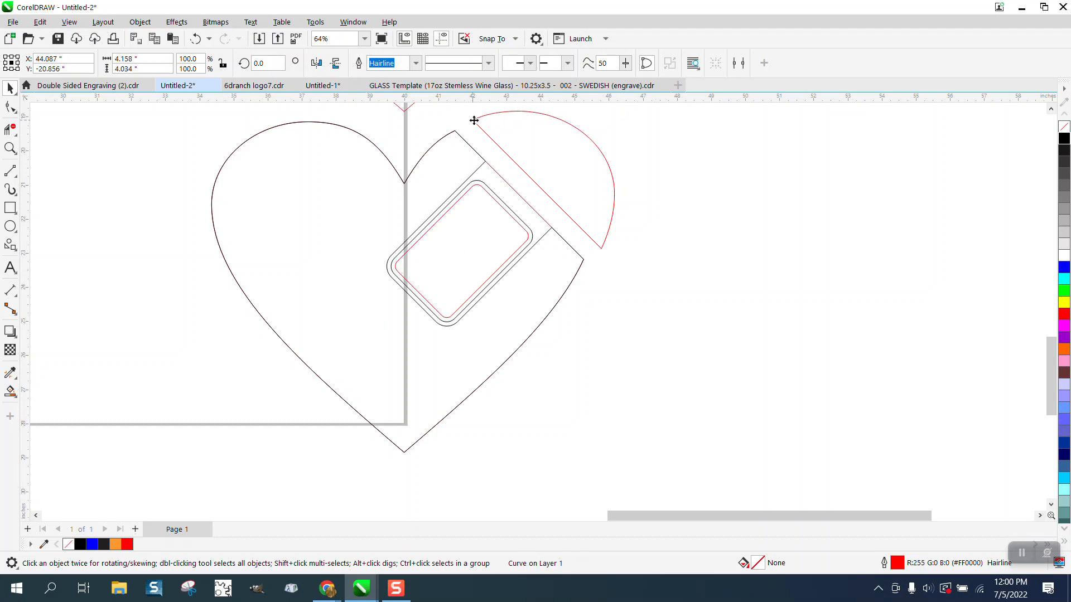
drag(476, 117, 456, 132)
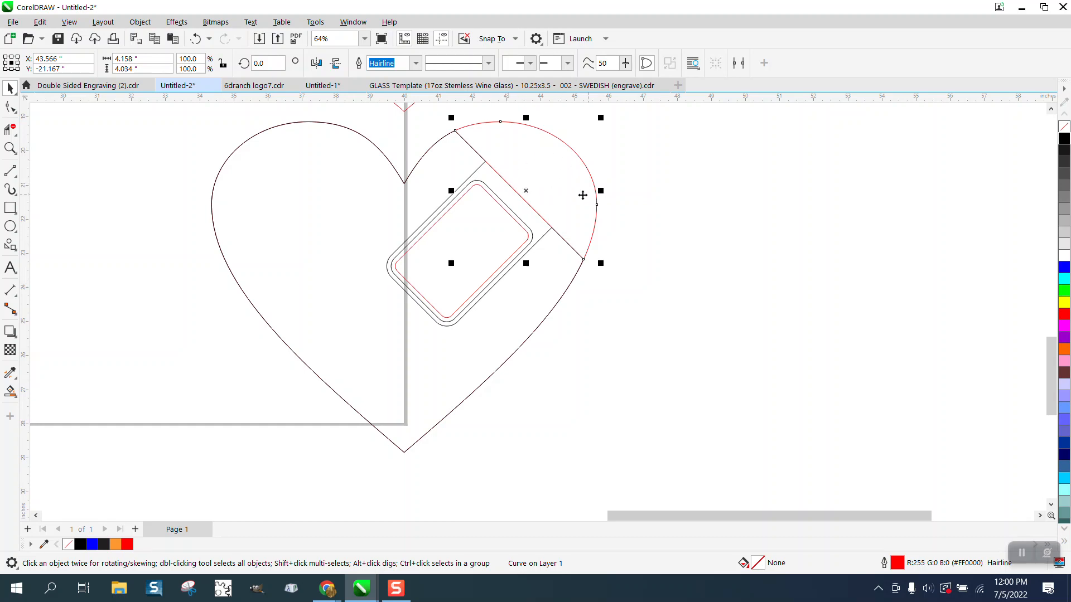
scroll(580, 196, down, 1)
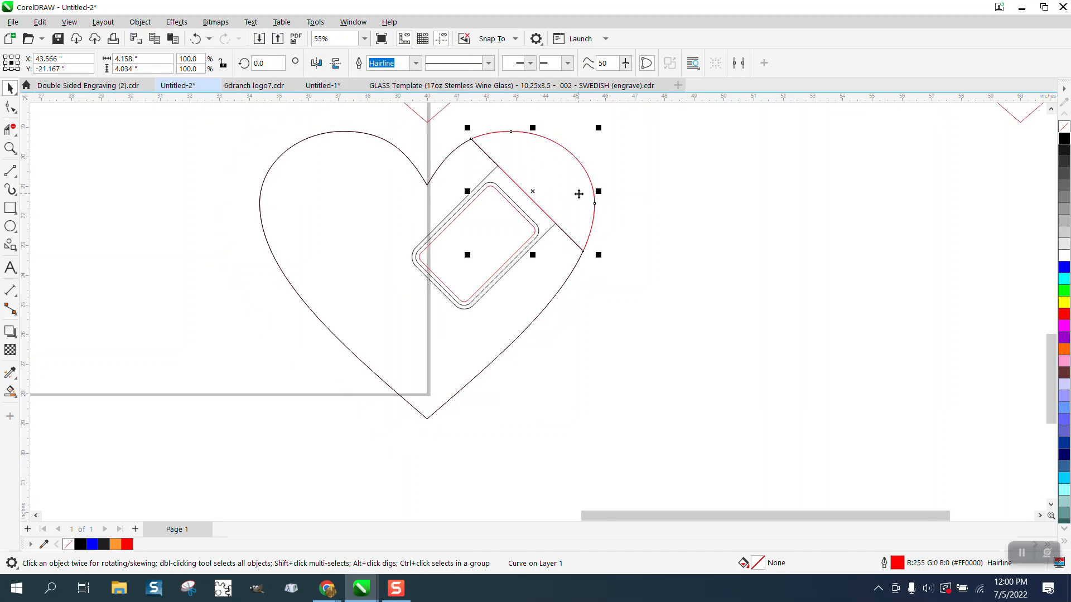
key(ctrl+d)
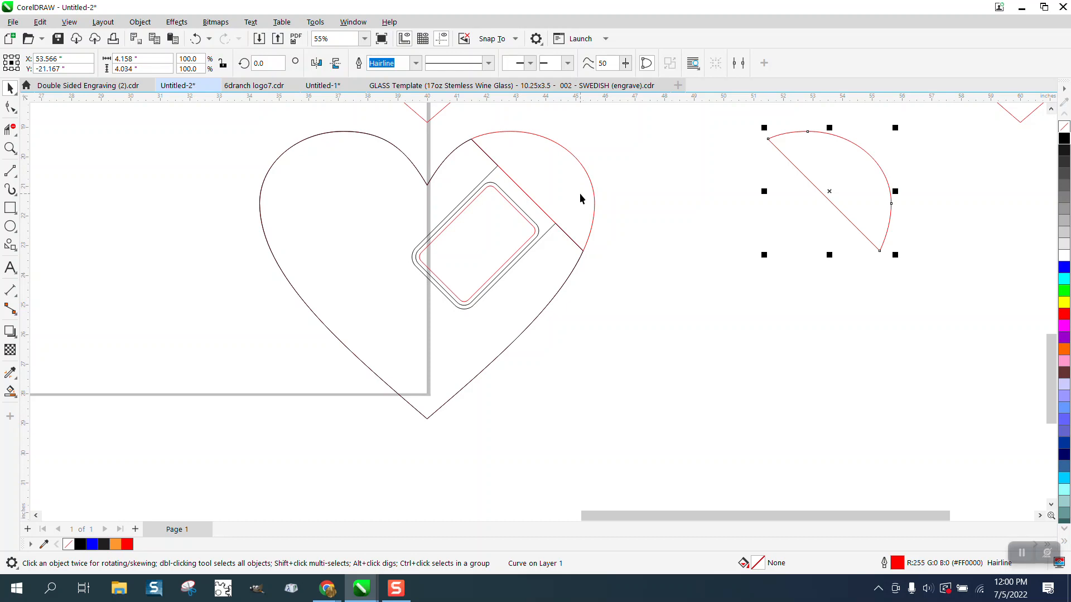
Step: Move the black slotted heart 20 inches left, off the red split heart
scroll(580, 193, down, 7)
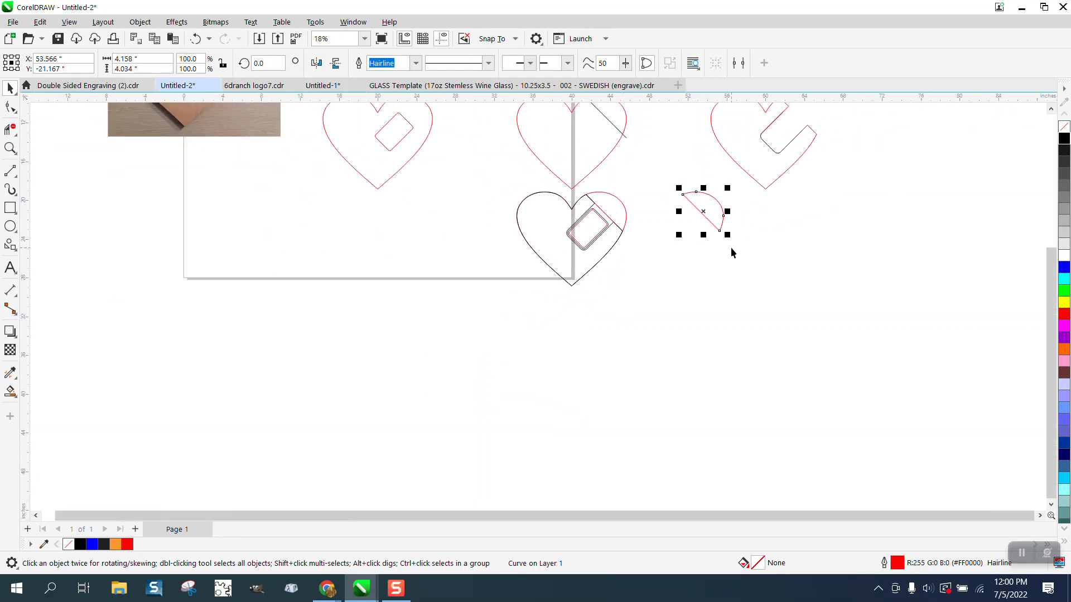
scroll(731, 250, down, 1)
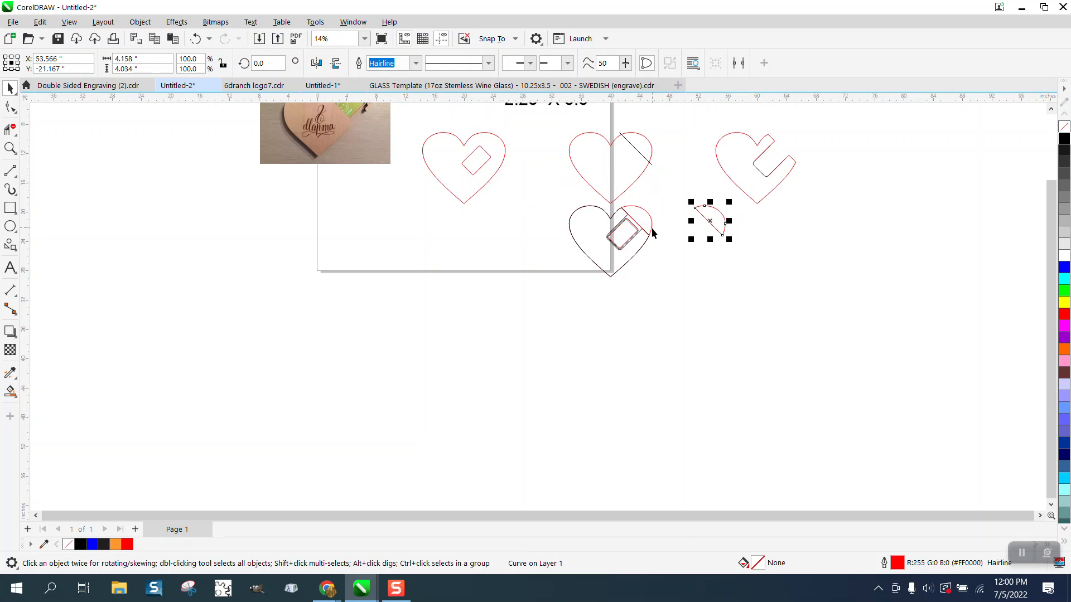
click(644, 243)
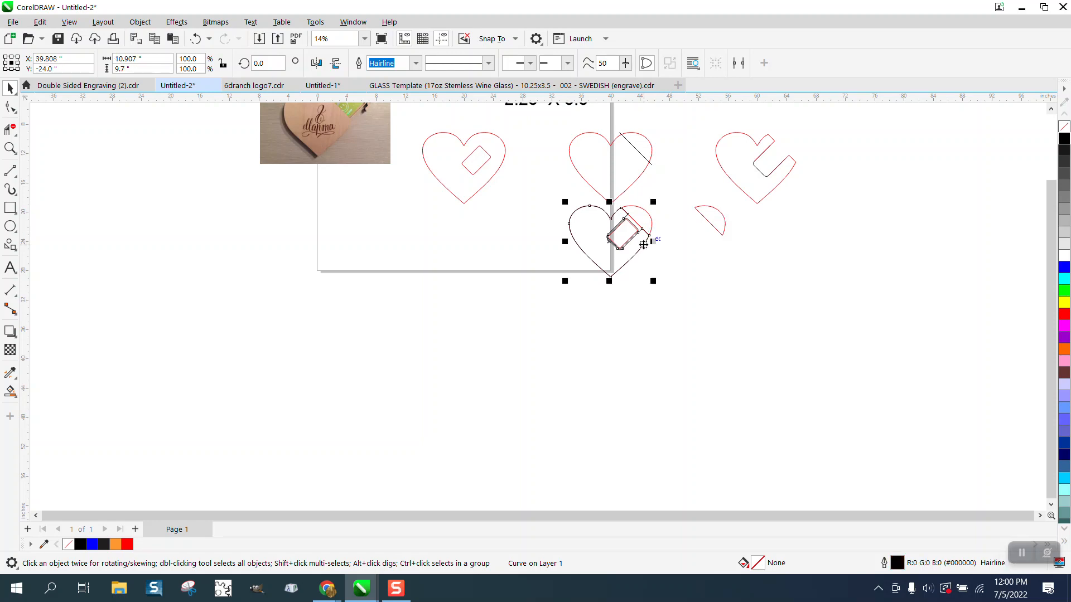
key(ctrl+z)
key(ctrl+z)
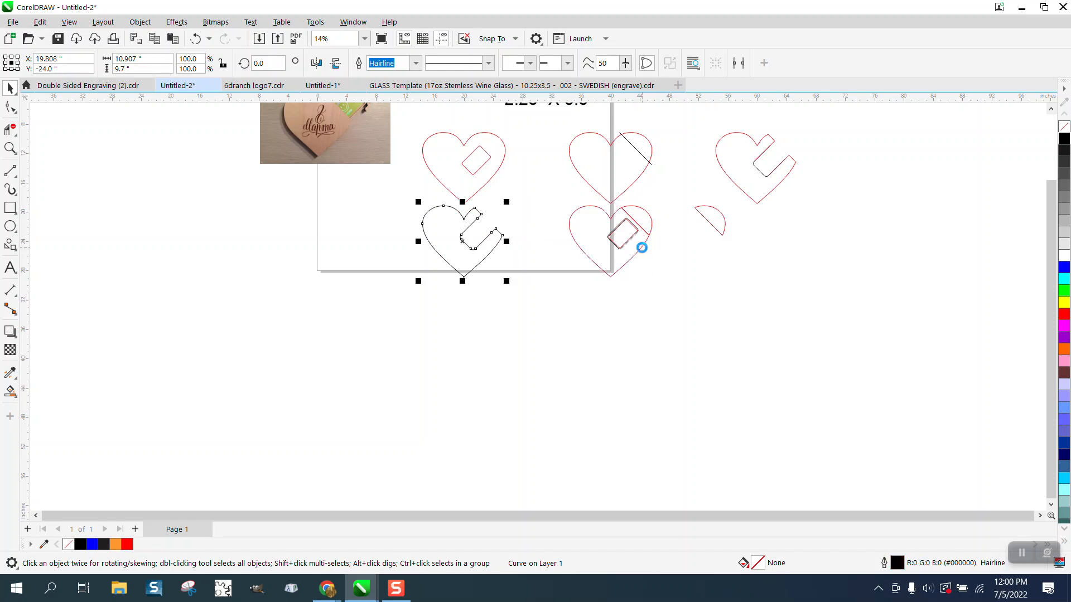
Step: Place a copy of the red heart body without its lobe 30 inches to the right
click(642, 252)
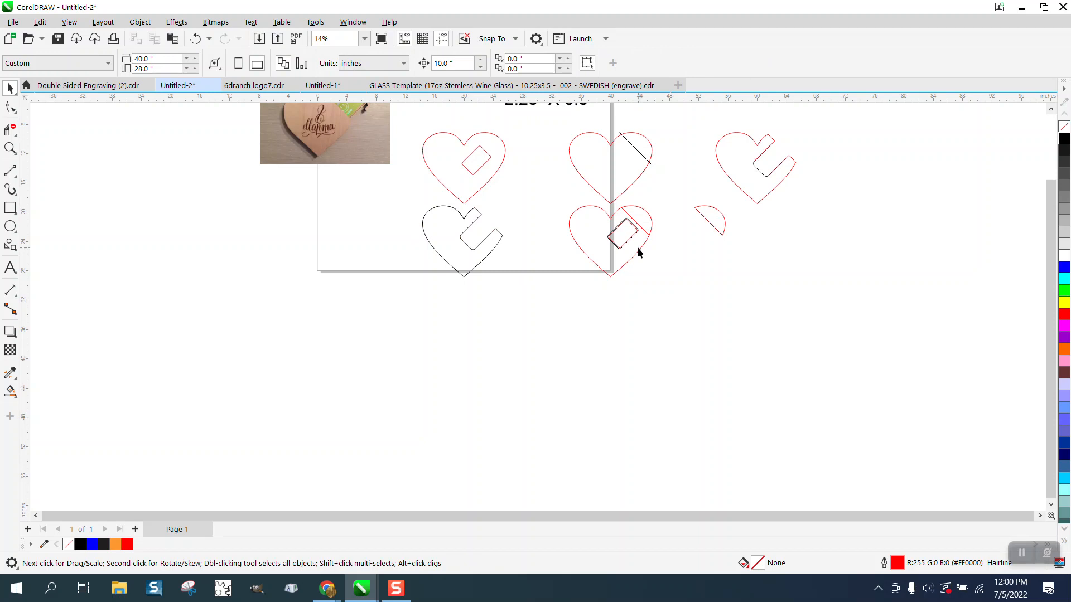
click(639, 251)
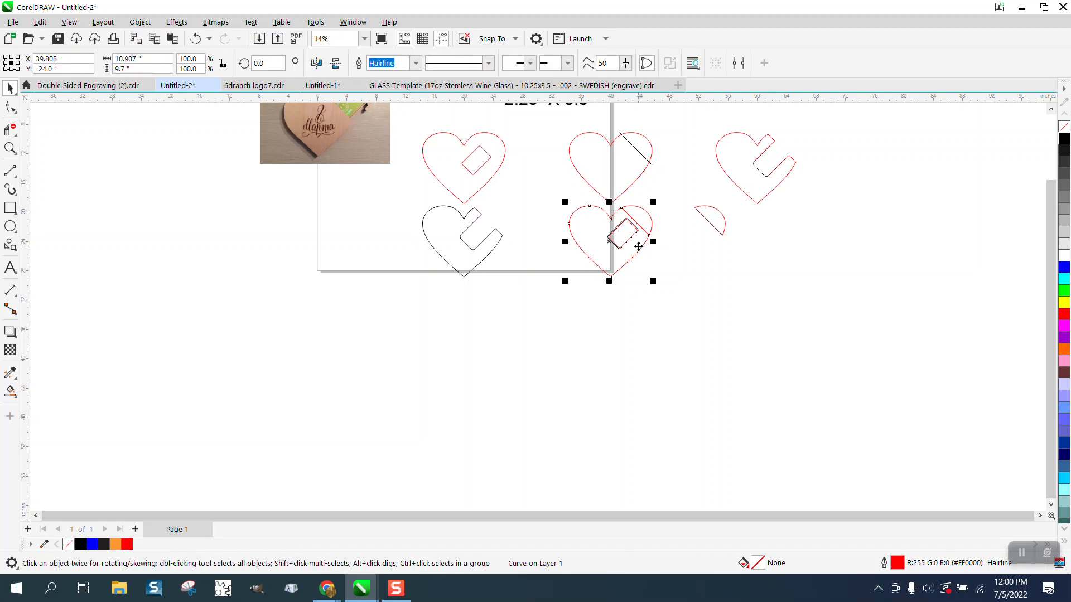
key(Right)
key(Right)
key(Right)
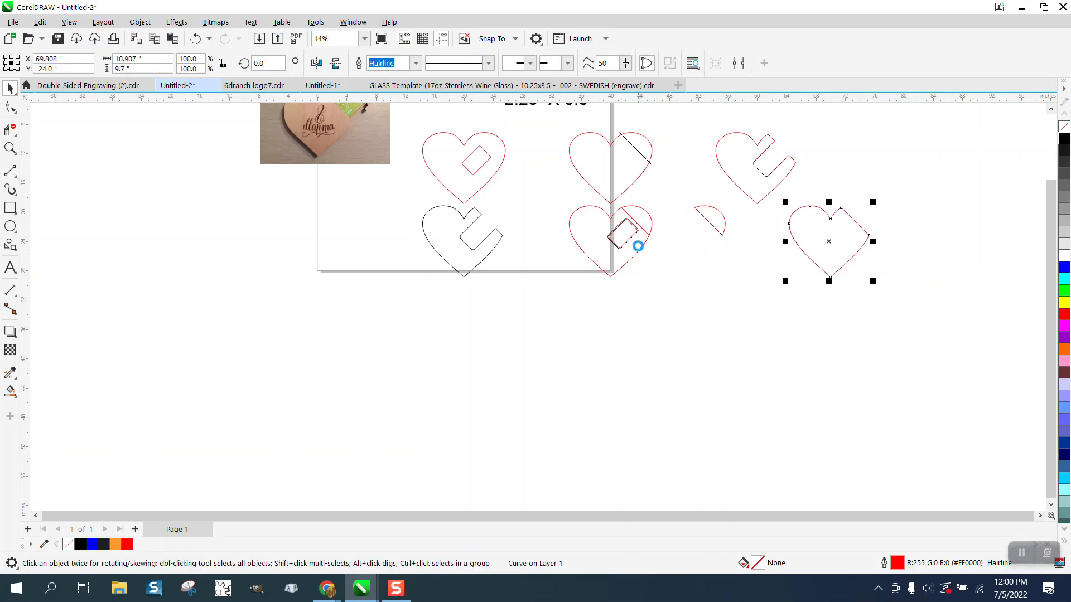
Step: Move the duplicated lobe 30 inches right, beyond the copied heart body
click(725, 225)
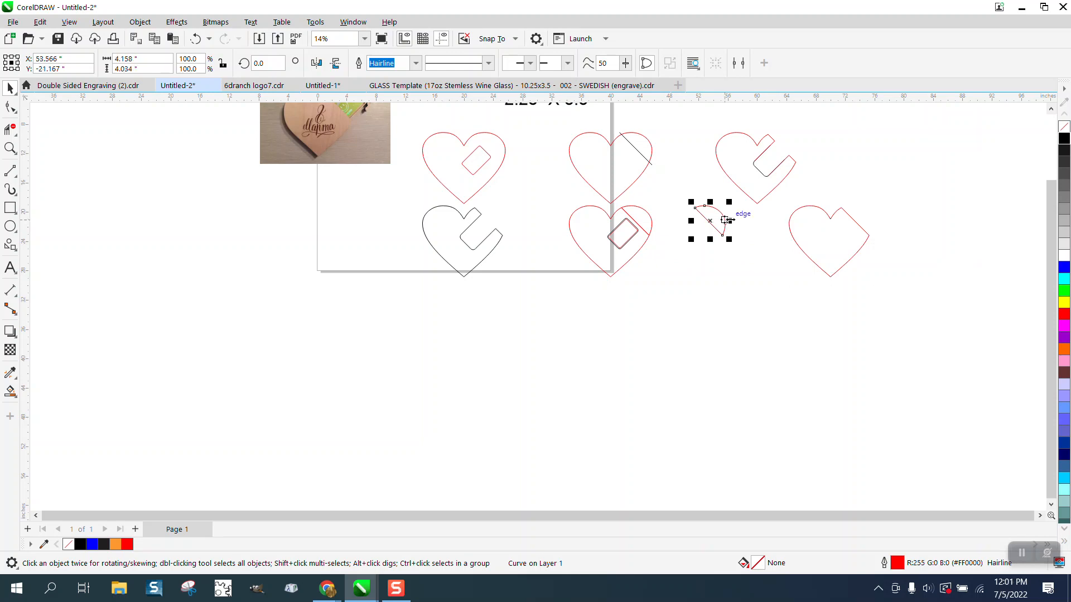
key(Right)
key(Right)
key(Right)
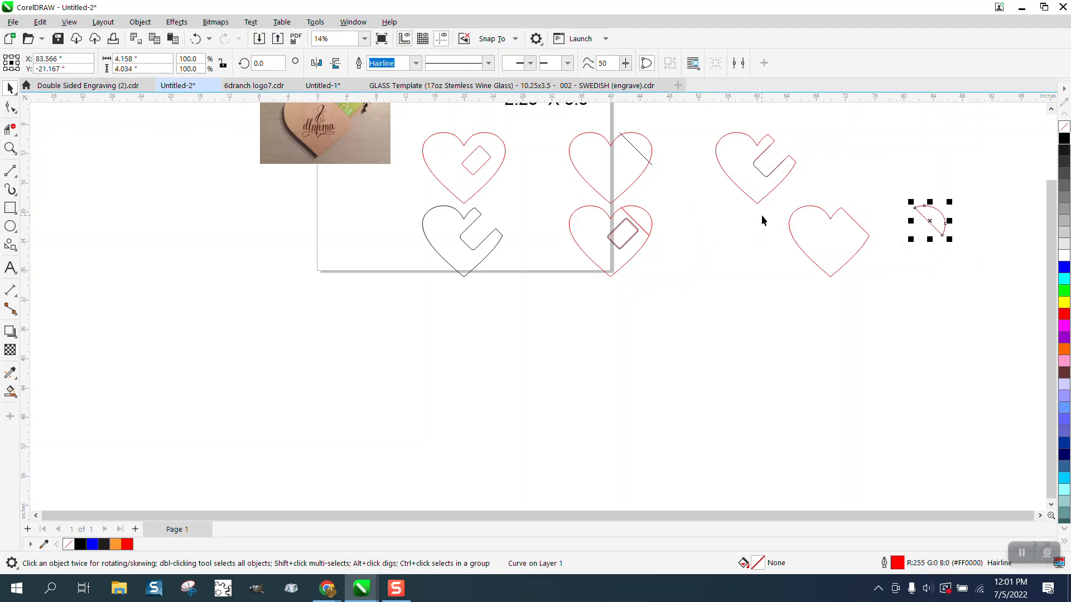
Step: Duplicate the copied heart body and lobe together and place the duplicates 10 inches lower
drag(778, 192, 995, 292)
key(ctrl+c)
key(ctrl+v)
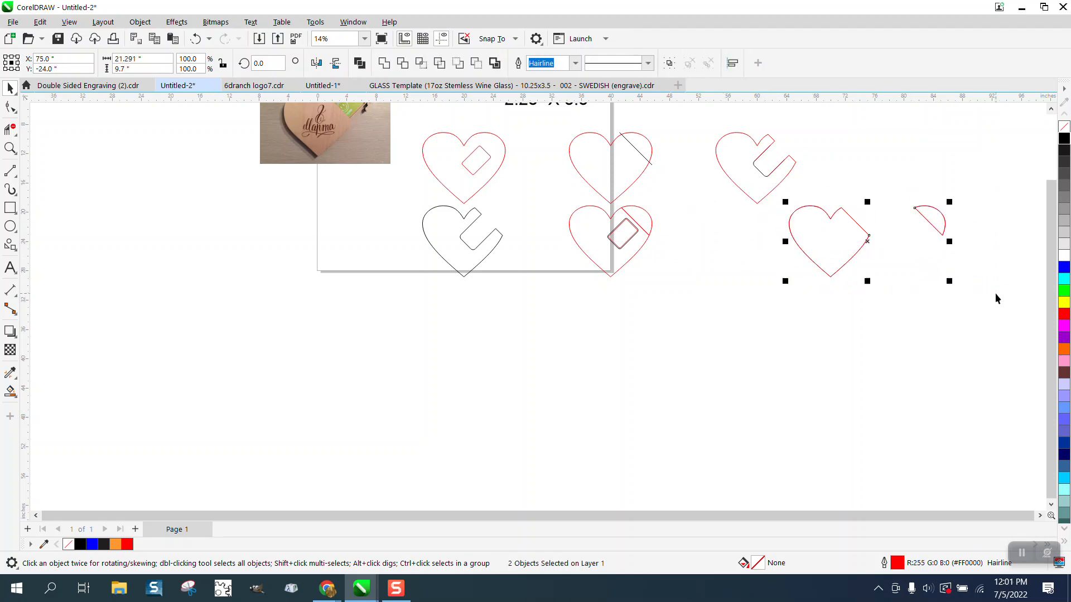
key(Down)
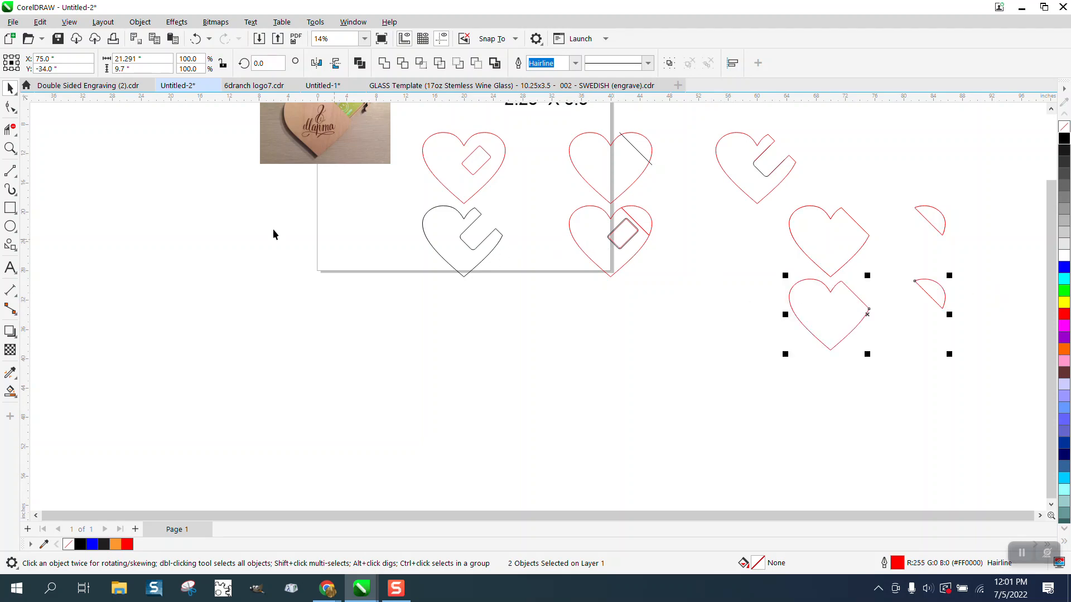
Step: Move the black slotted heart 20 inches right, back onto the red split heart
click(10, 148)
drag(401, 182, 783, 327)
key(space)
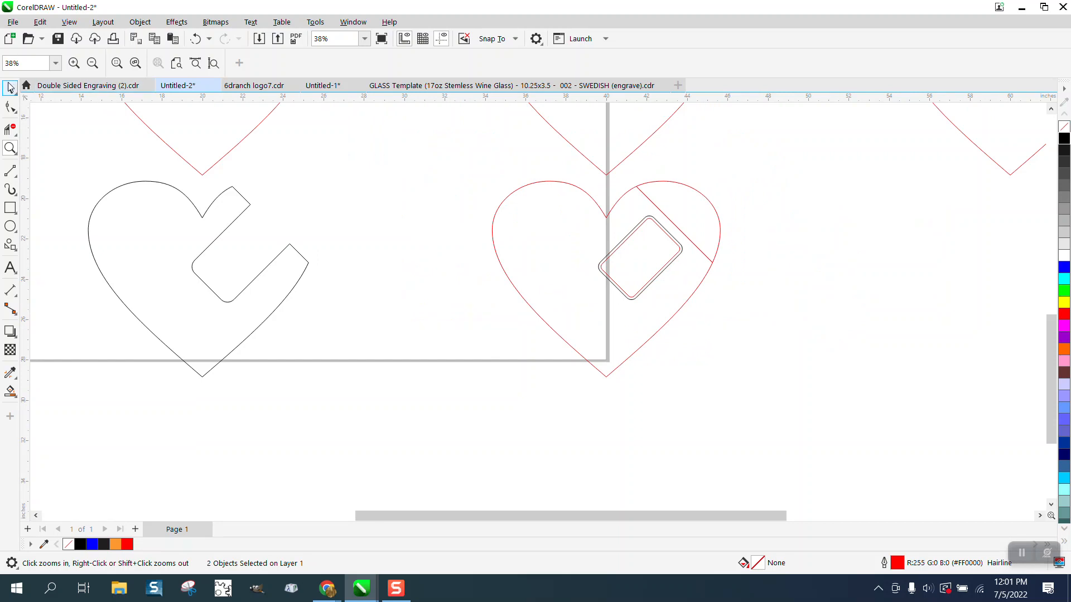
click(242, 214)
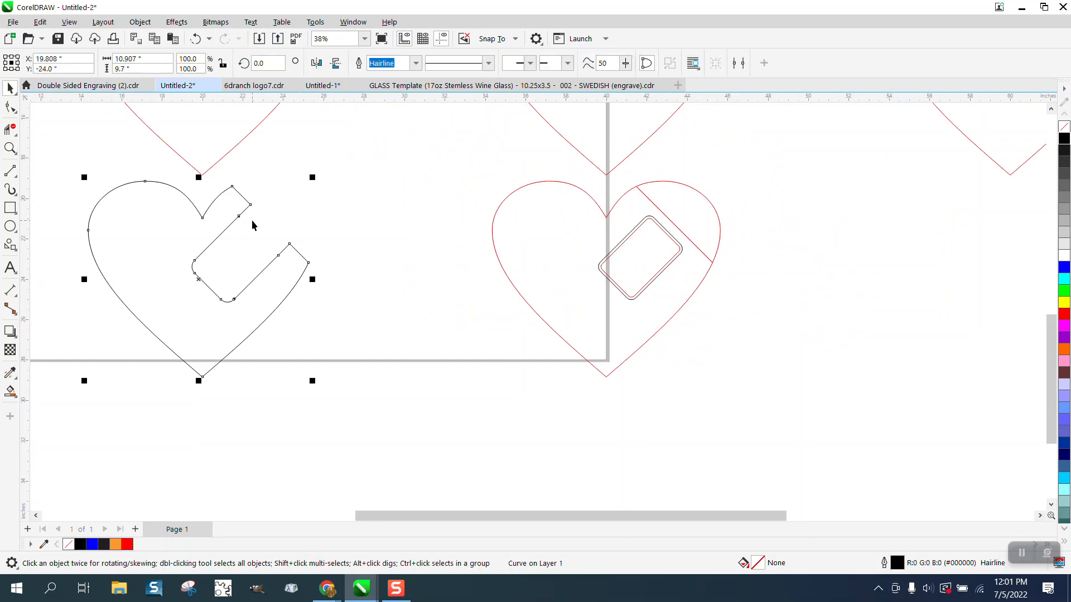
key(Right)
key(Right)
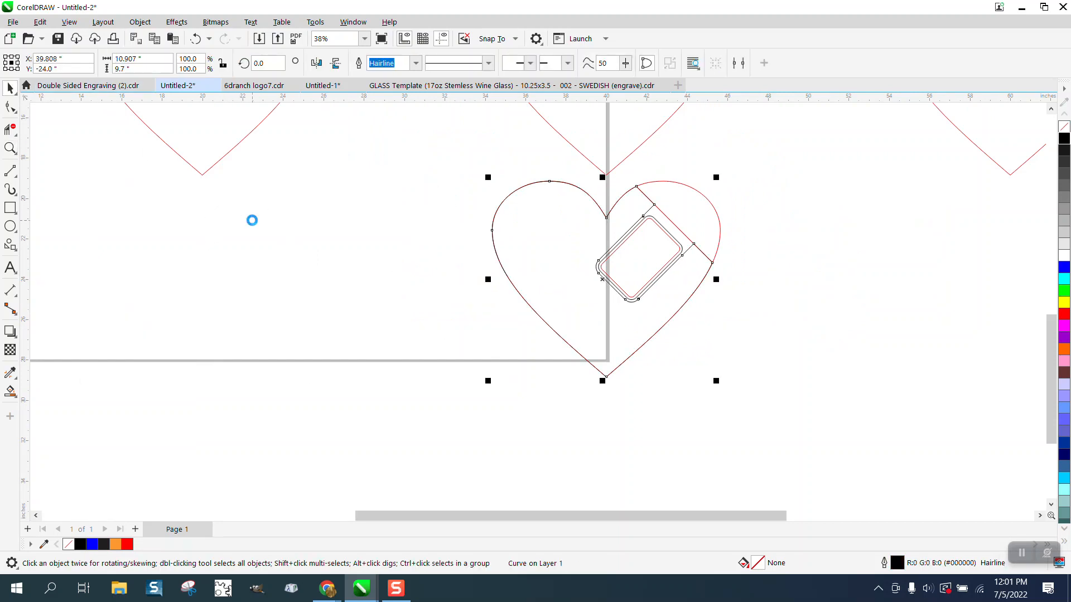
Step: Draw a 2-Point Line along the slot's upper long edge past the cut line, about 0.9 inch each way, and copy it to the opposite edge
click(10, 148)
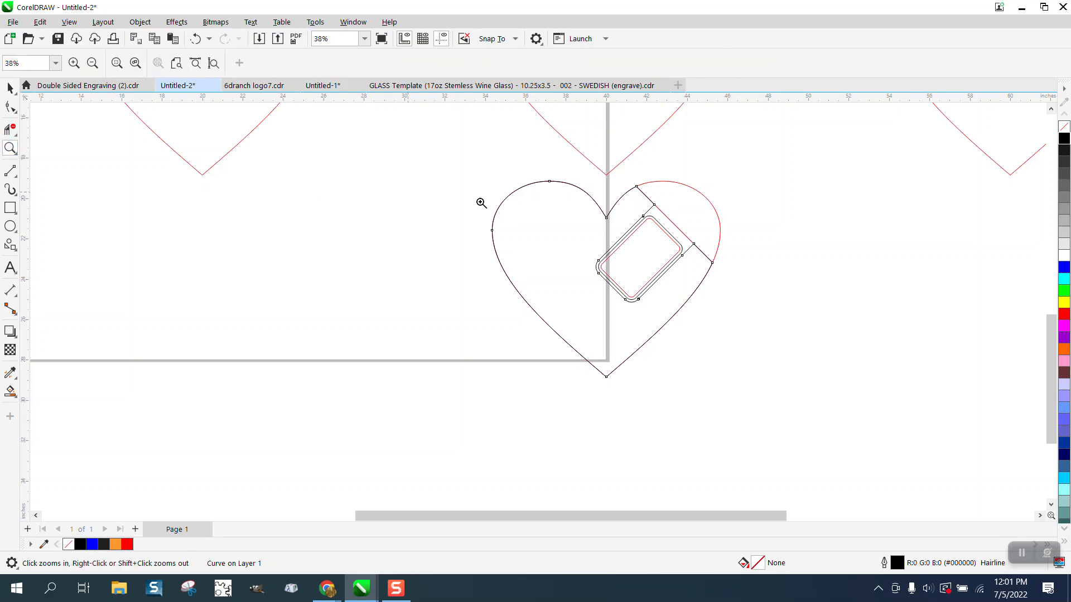
drag(628, 188, 814, 327)
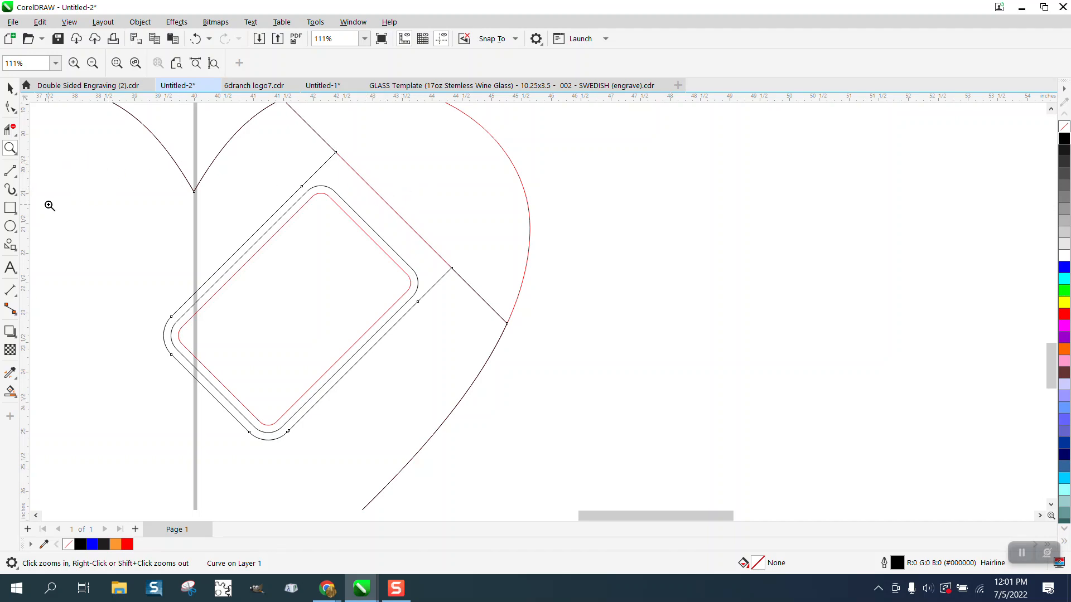
click(10, 208)
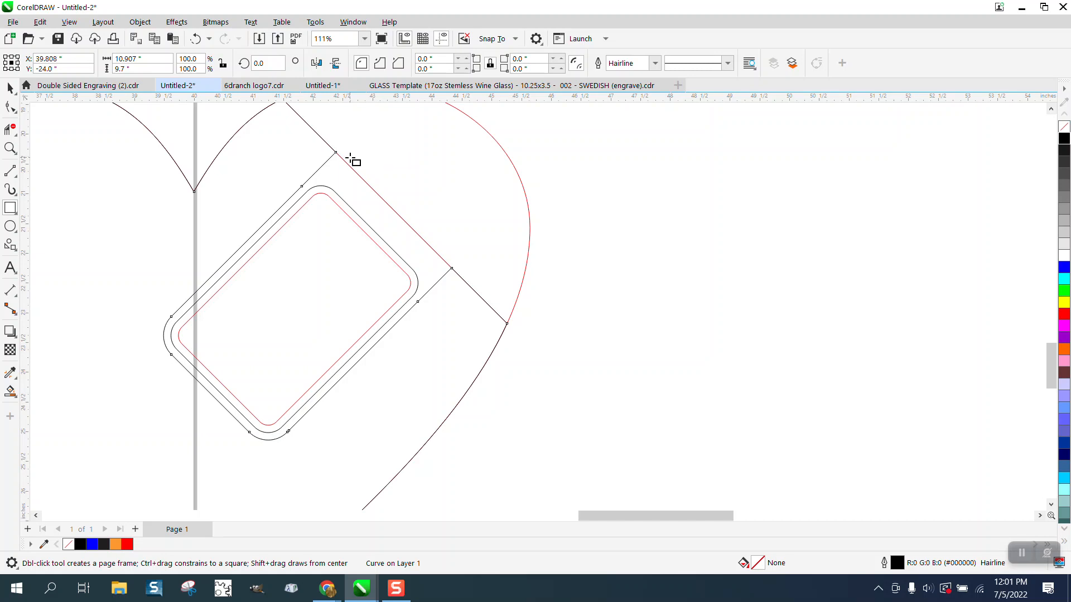
click(15, 175)
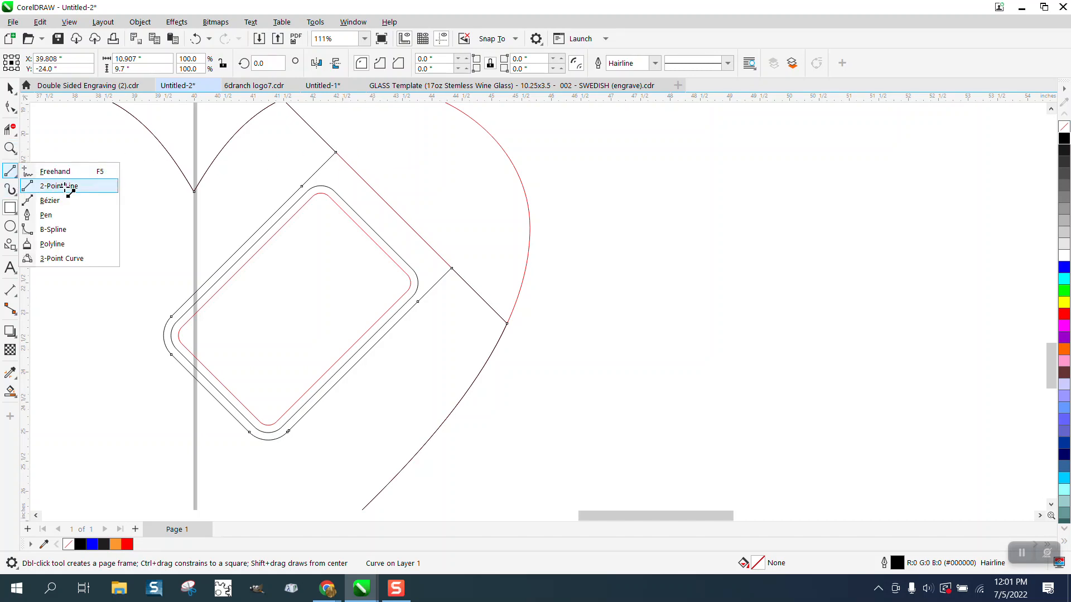
click(66, 188)
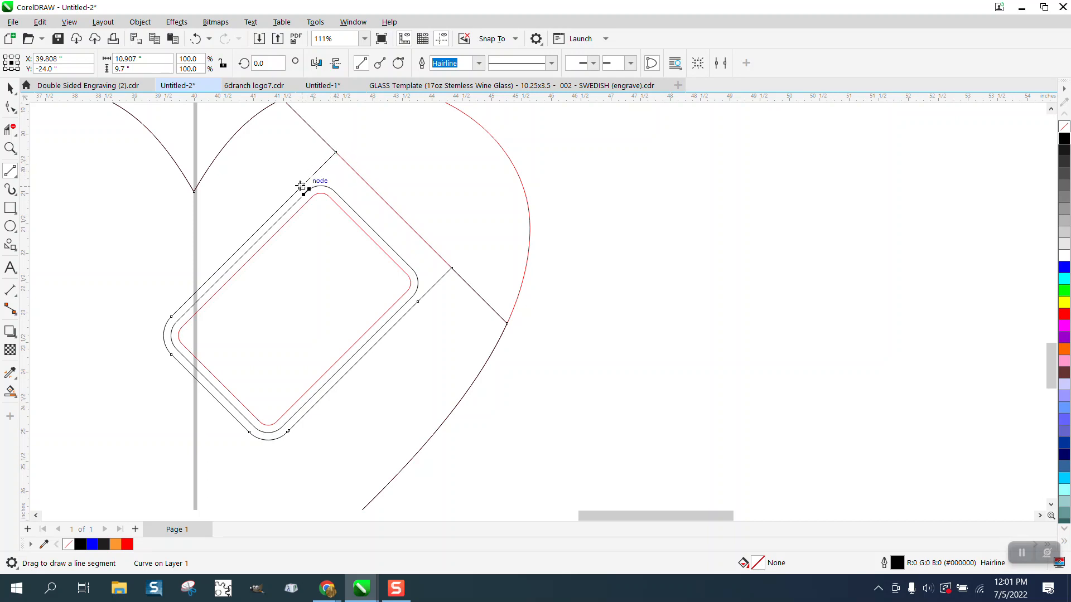
drag(301, 187, 365, 132)
click(7, 87)
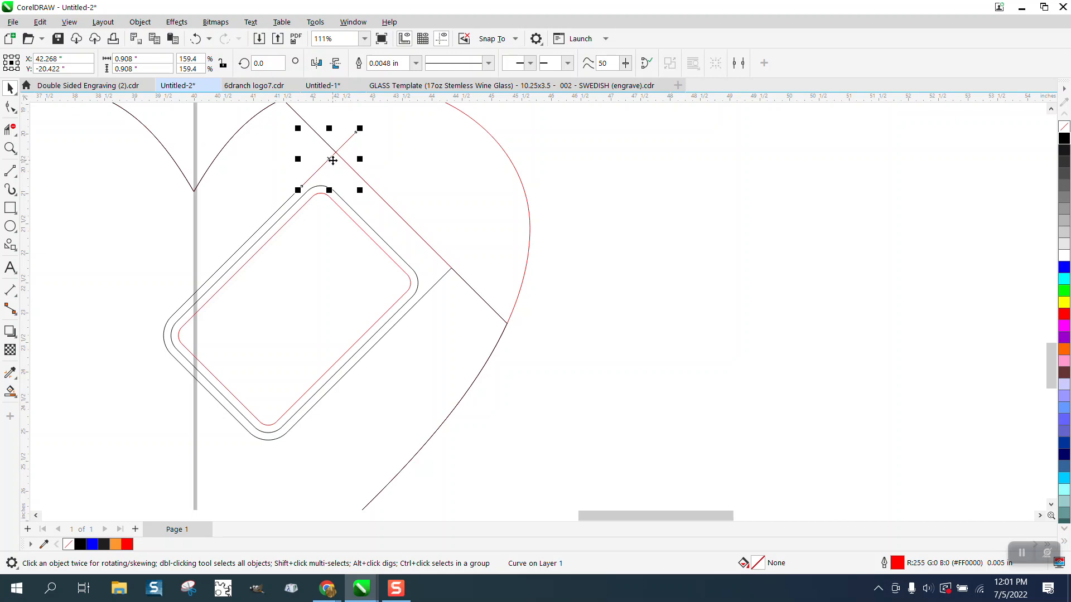
drag(332, 160, 451, 269)
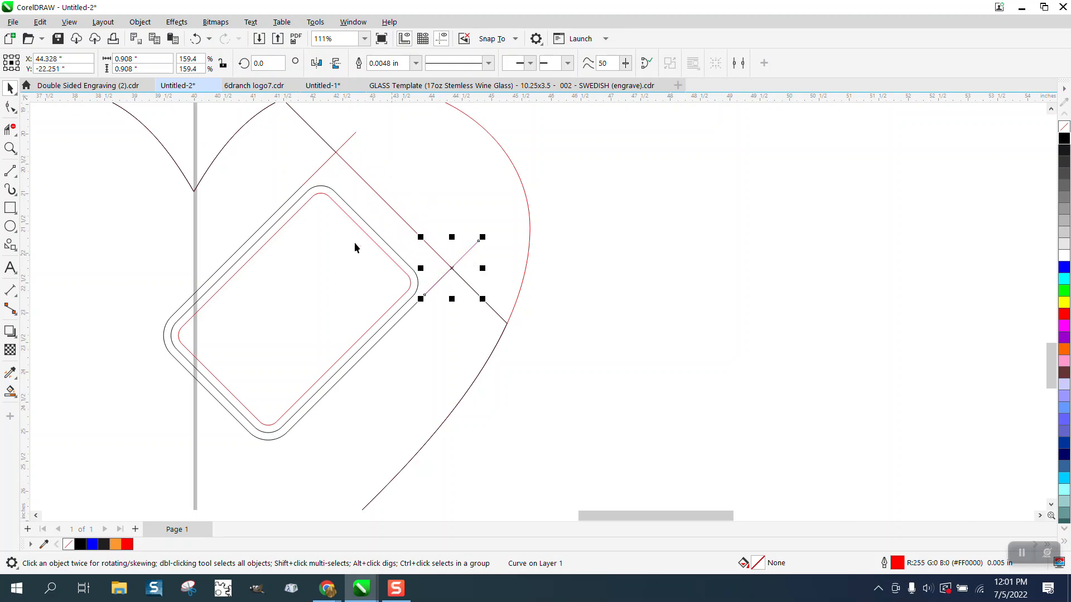
Step: Delete the cut-line segment between the two extension lines and join their outer ends with a 2-Point Line
click(10, 130)
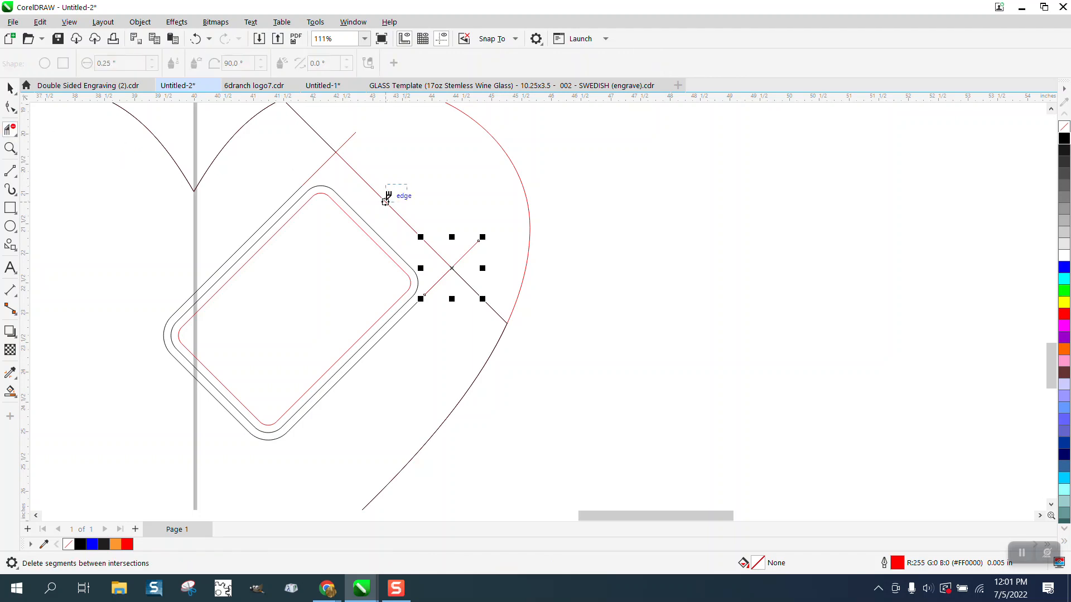
click(386, 201)
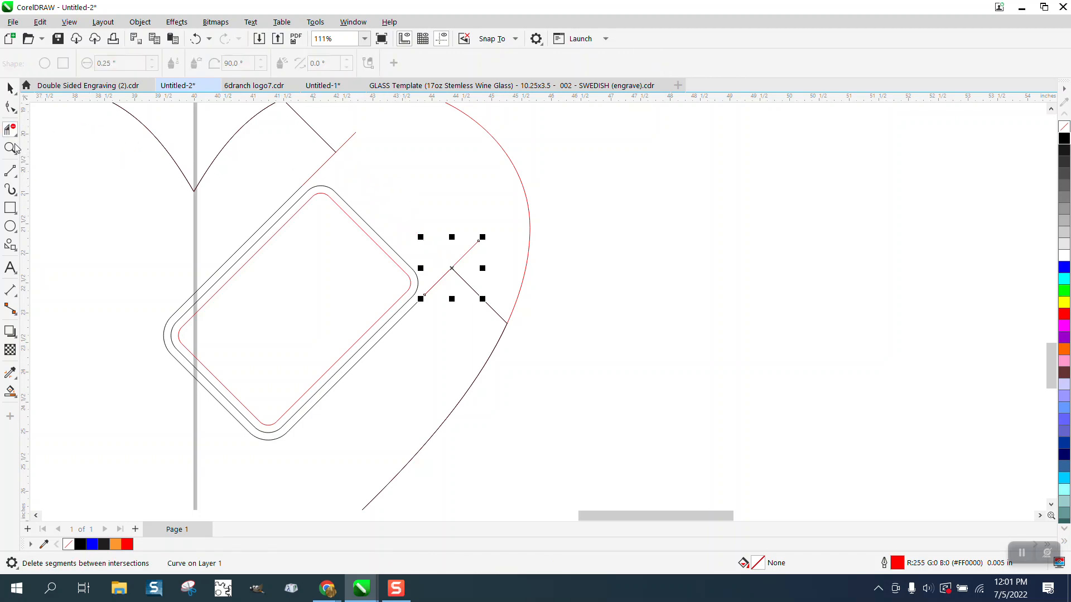
click(17, 182)
click(65, 183)
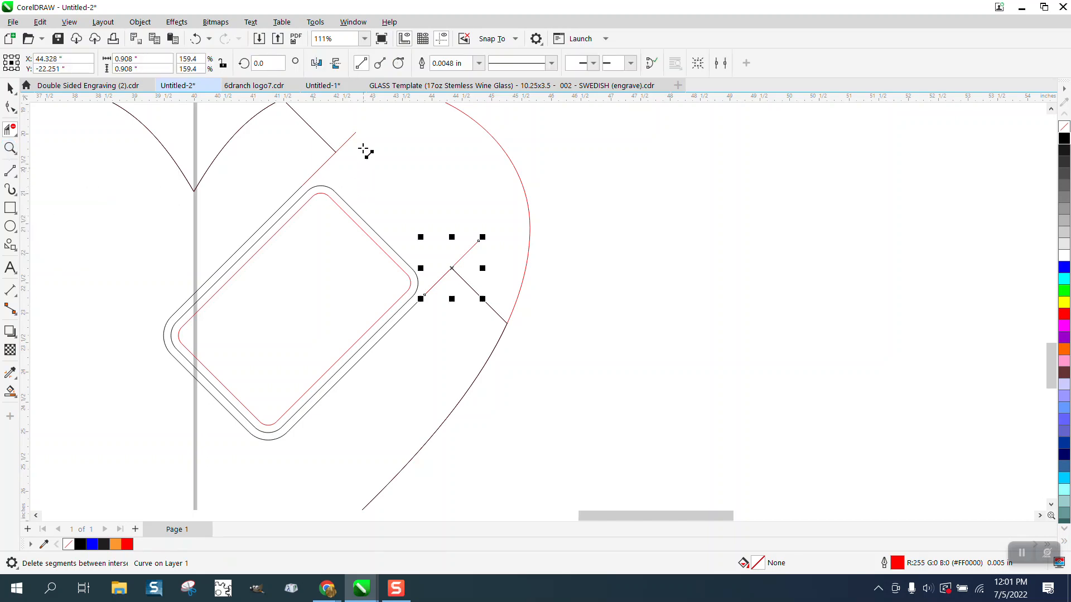
drag(355, 133, 479, 241)
Step: Undo the 2-Point Line joining the outer ends of the two extension lines
key(XF86Calculator)
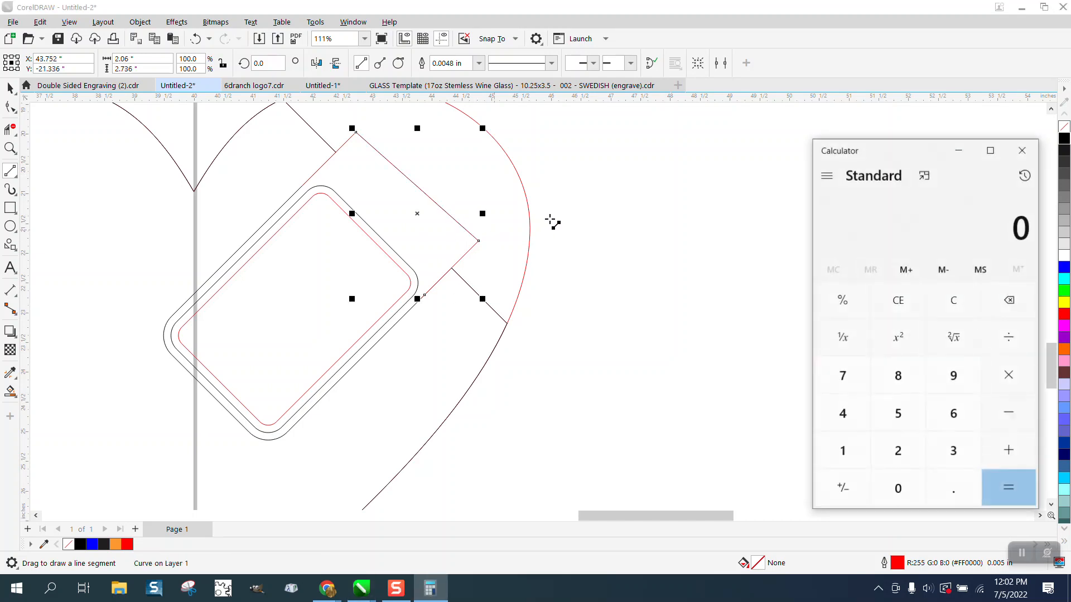
click(1022, 150)
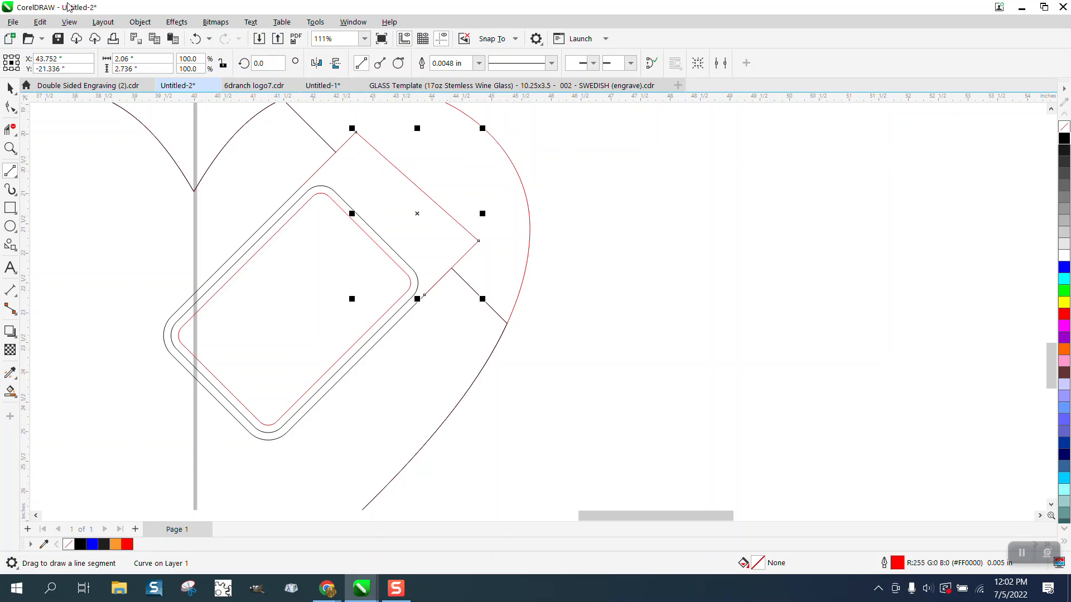
click(197, 38)
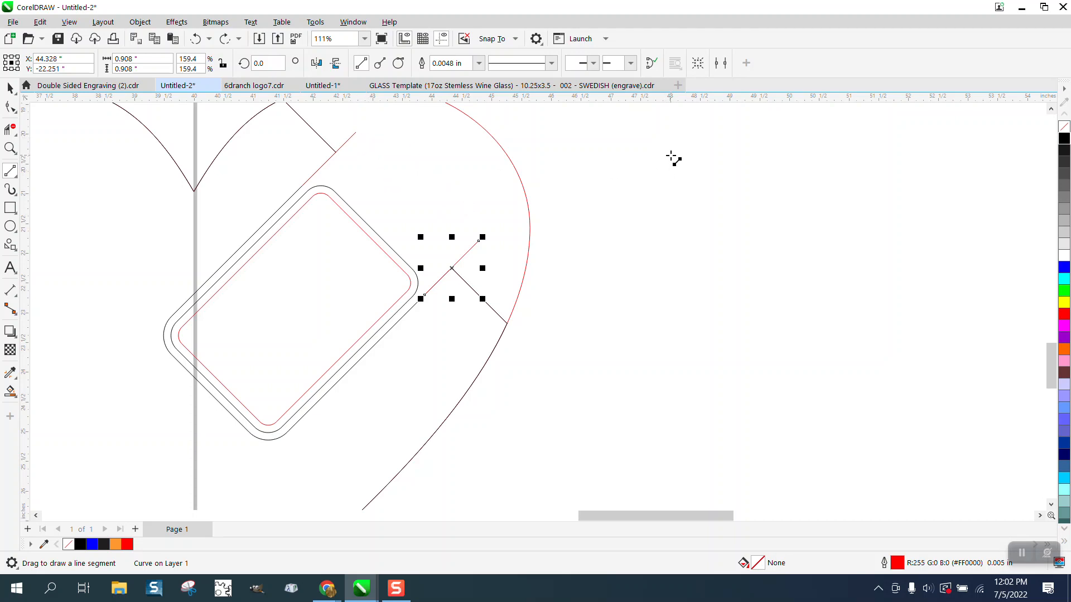
Step: Draw a vertical 2-Point Line about 3.47 inches long, rotate it 45 degrees and place its end on the upper extension line's outer end
drag(672, 148, 676, 353)
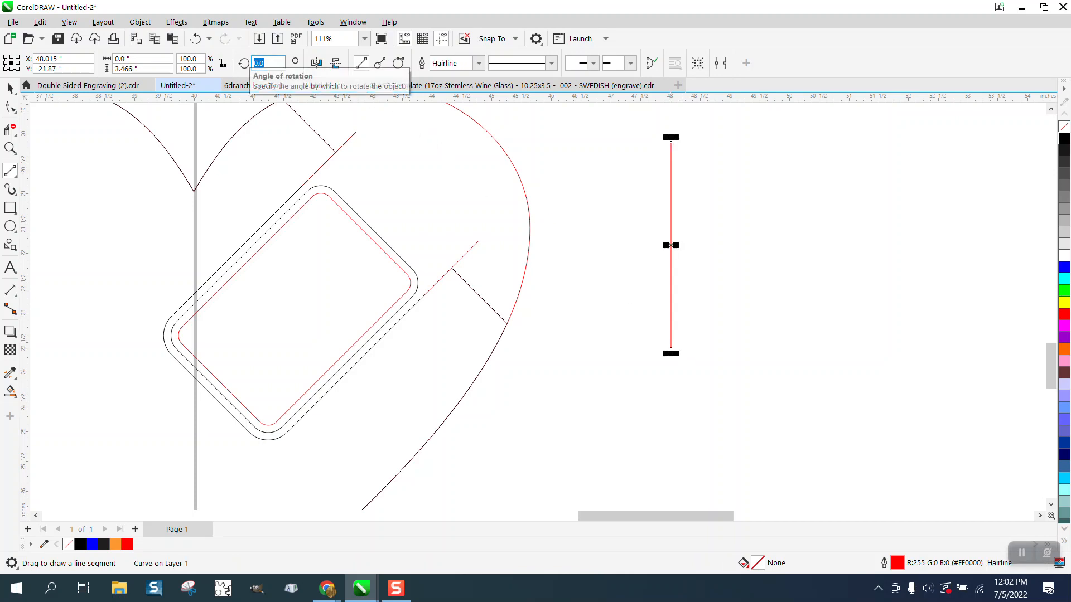
text(45)
key(Return)
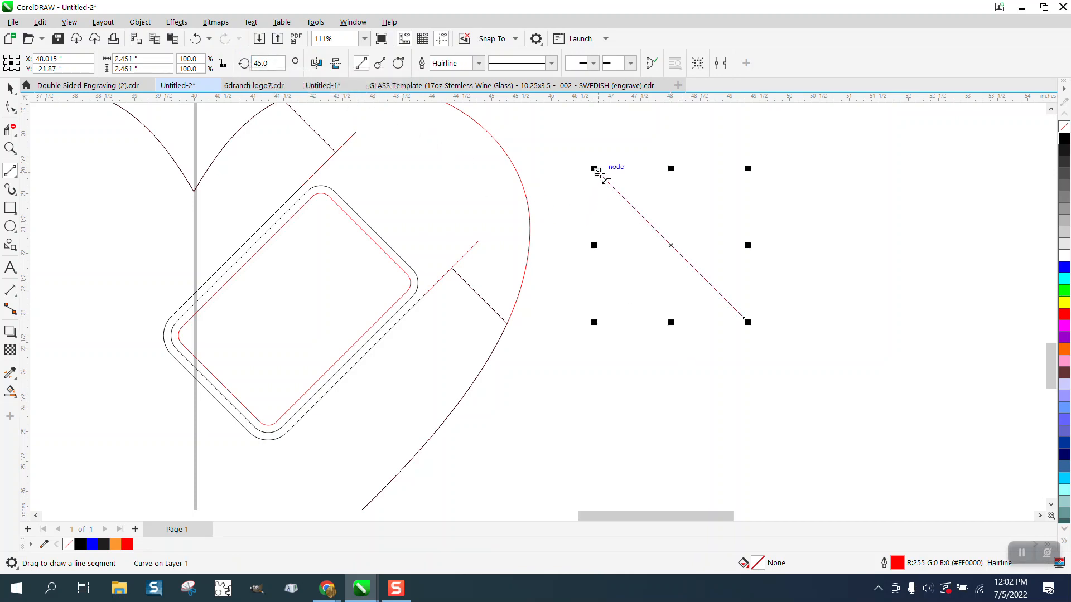
key(space)
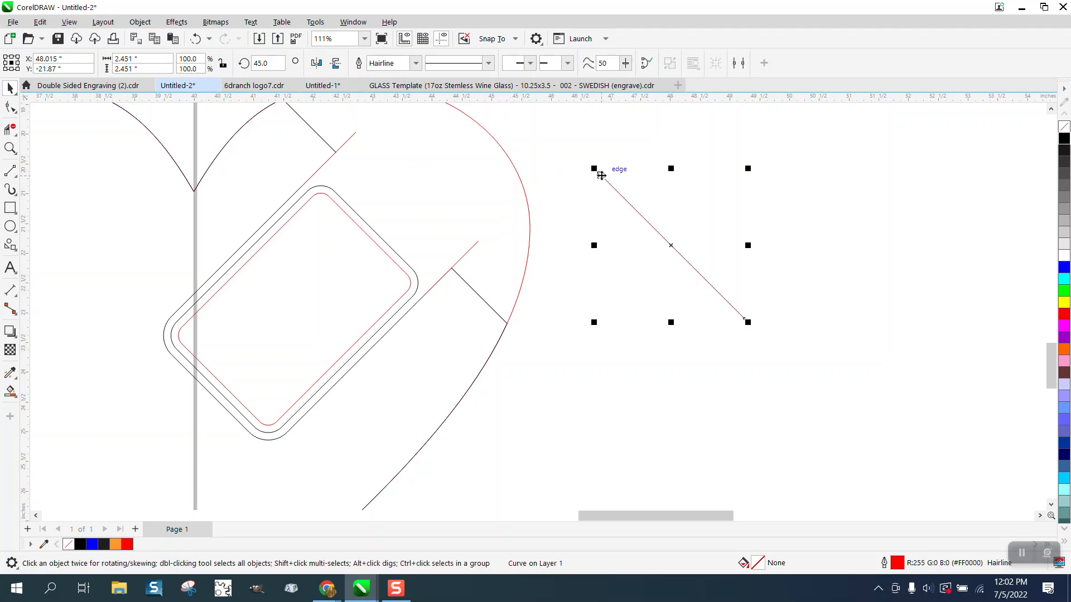
drag(601, 175, 361, 139)
Step: Trim the overhanging ends where the rotated line crosses the lower extension line with Virtual Segment Delete
click(14, 132)
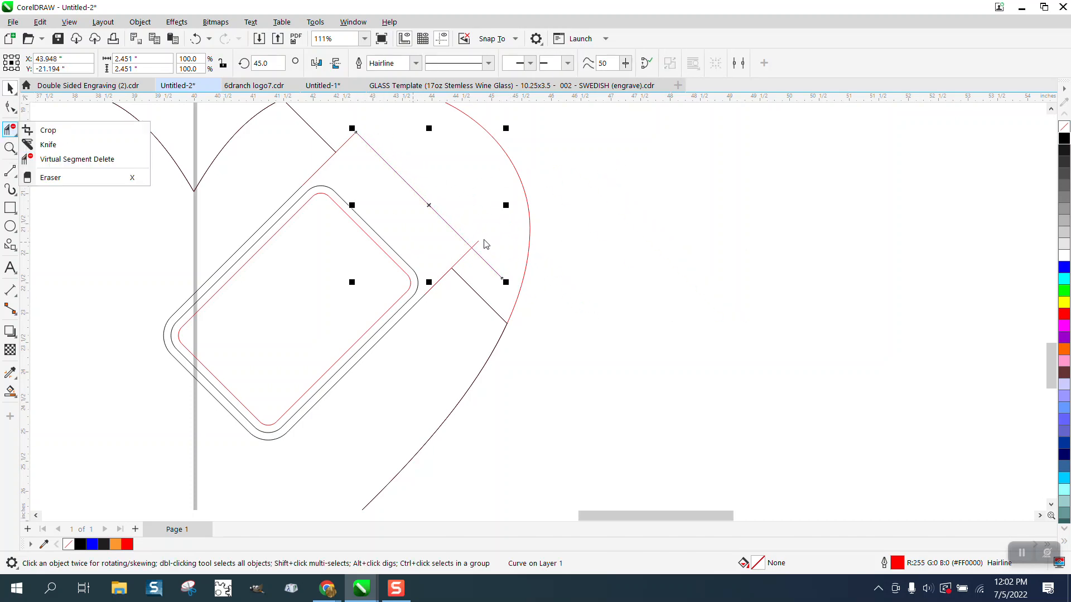
click(67, 158)
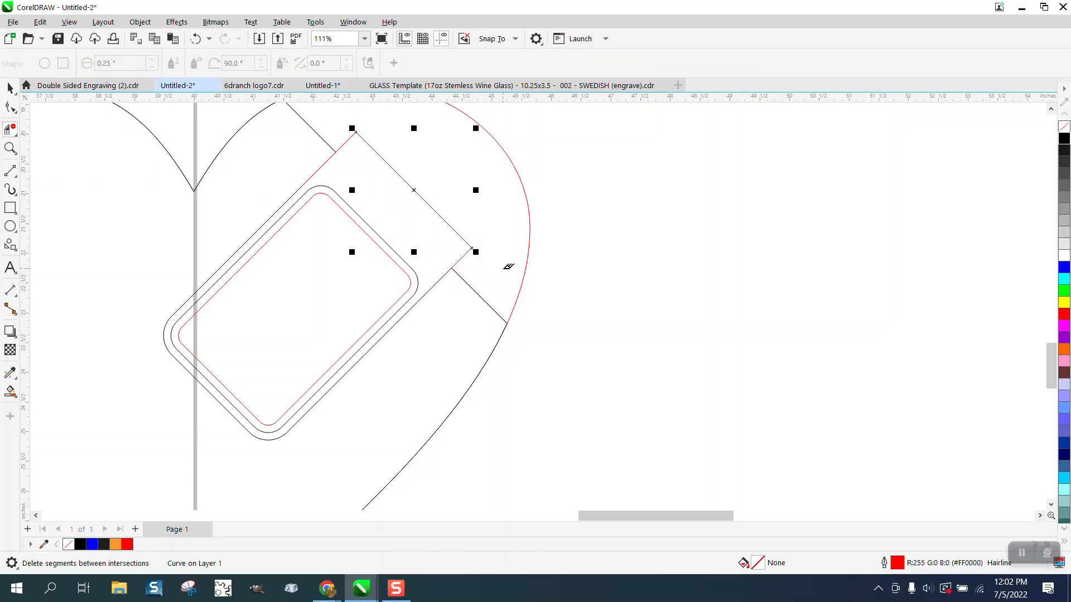
scroll(509, 269, down, 2)
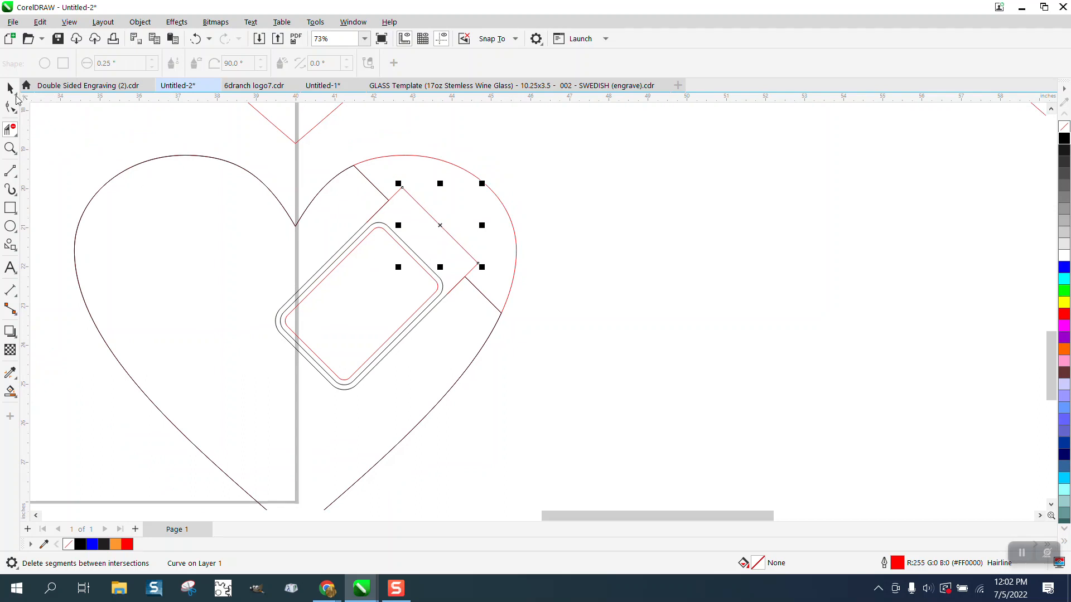
Step: Delete the rotated line and the extension-line segments that reach beyond the heart's cut line
click(11, 90)
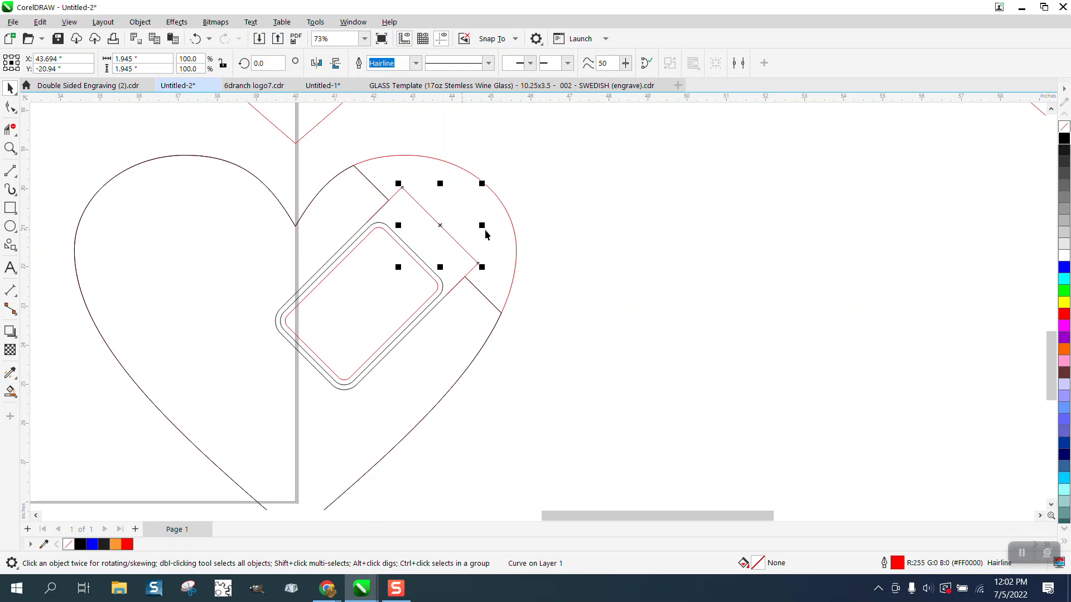
click(9, 129)
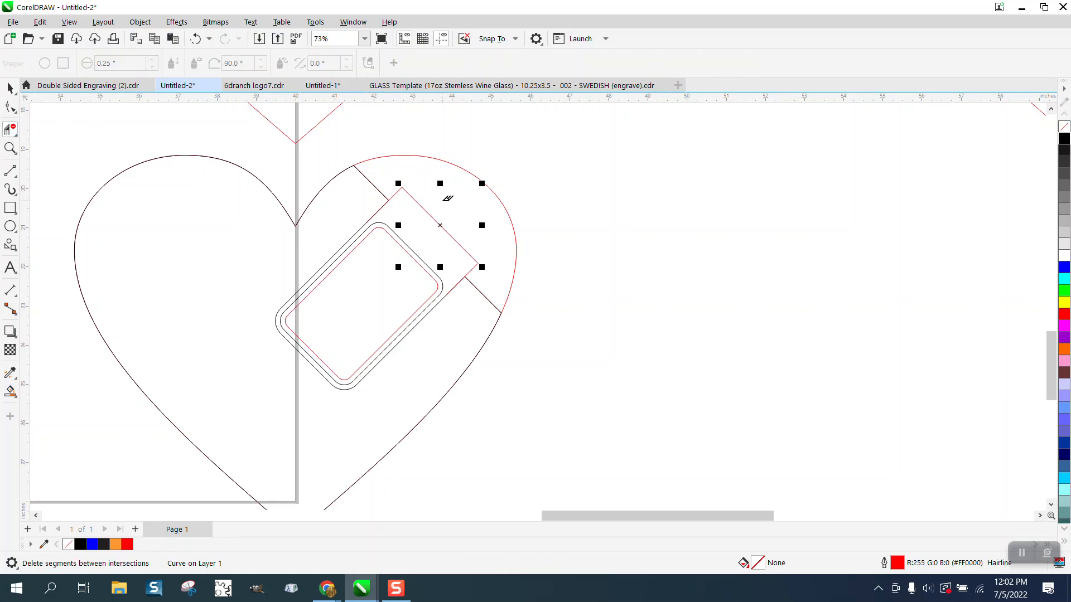
click(430, 216)
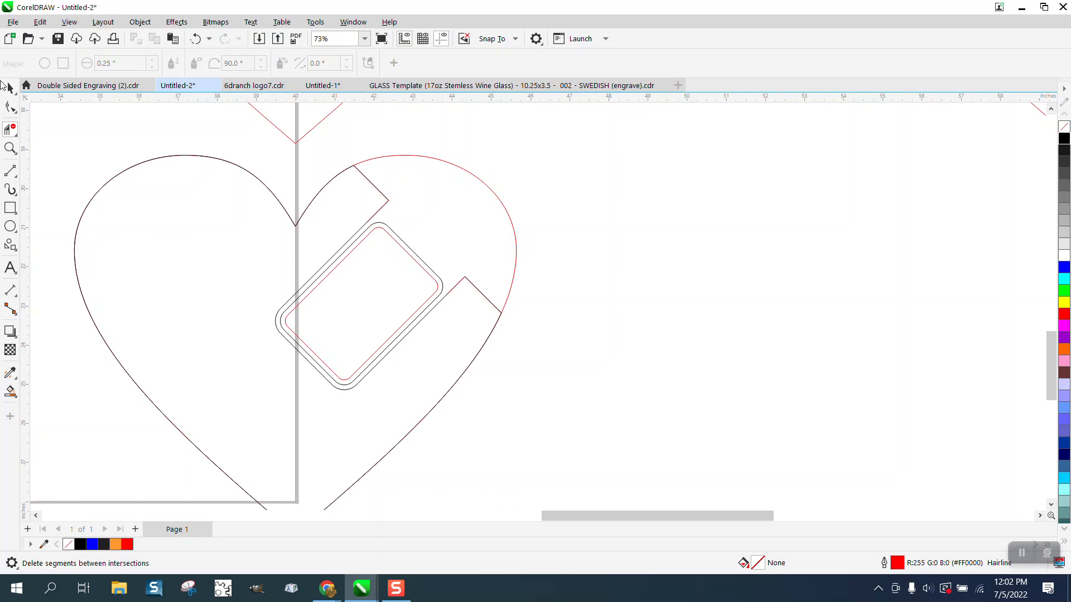
Step: Smart Fill the right lobe with its card frame in orange and move the new shape 10 inches right
click(10, 87)
click(10, 392)
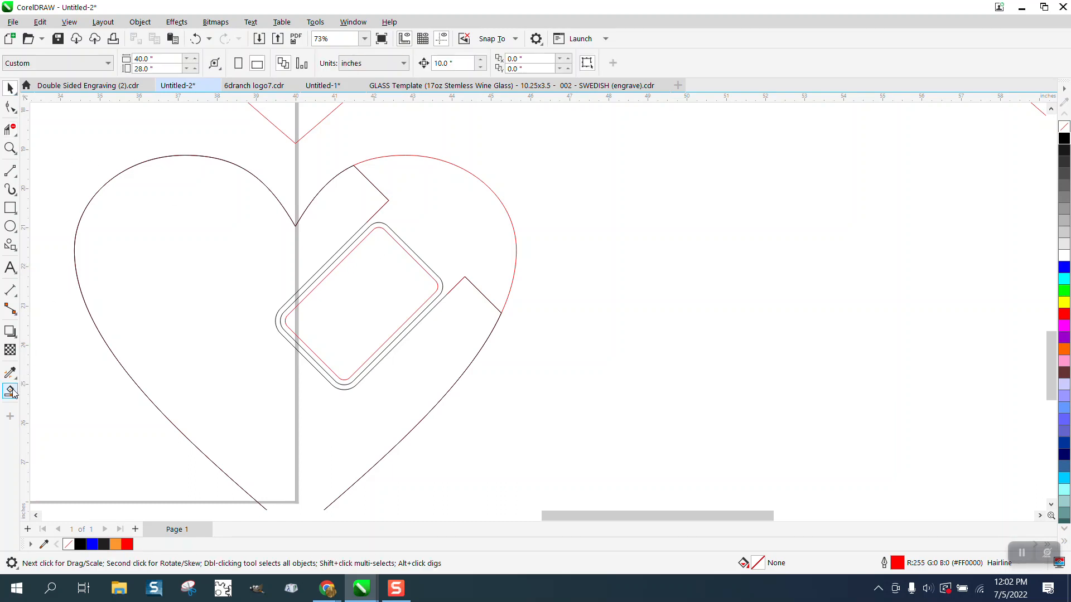
click(450, 245)
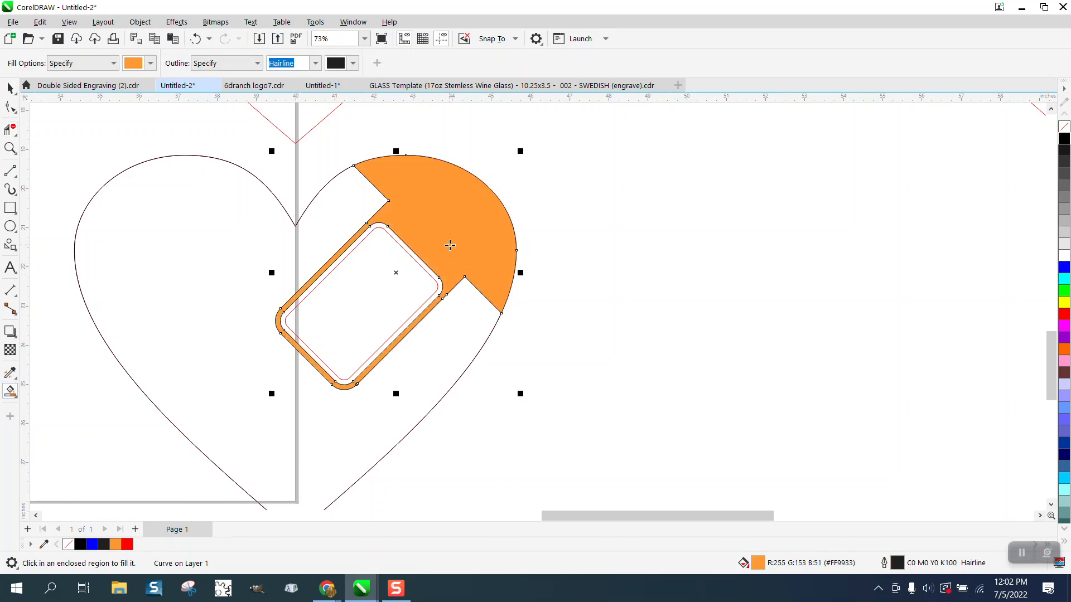
key(shift+Right)
scroll(407, 278, down, 1)
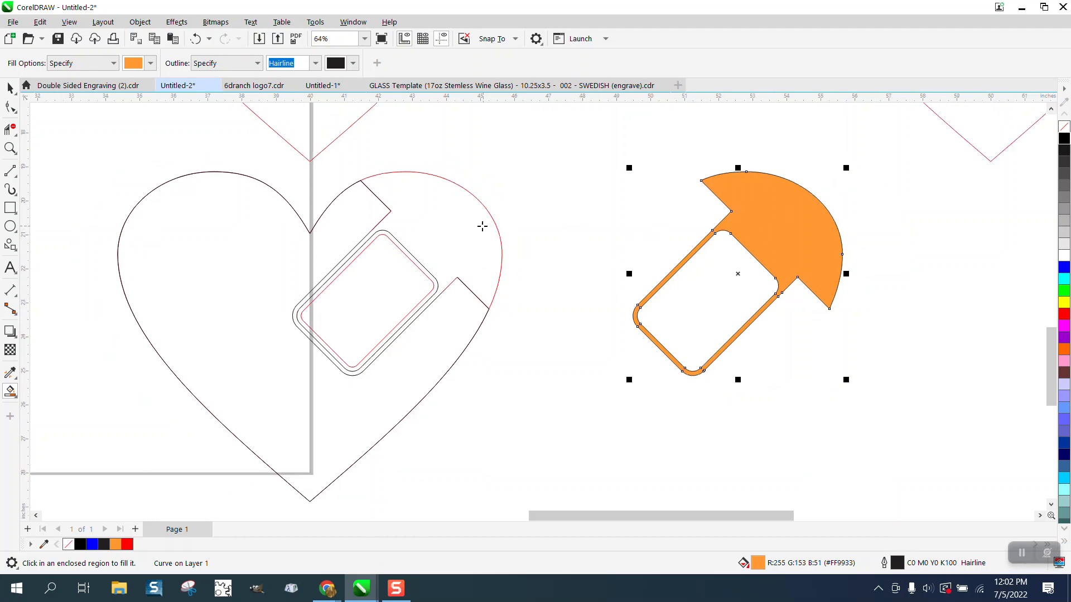
Step: Smart Fill the slotted heart body in orange and move the new shape 10 inches down and 10 inches right
scroll(453, 230, down, 1)
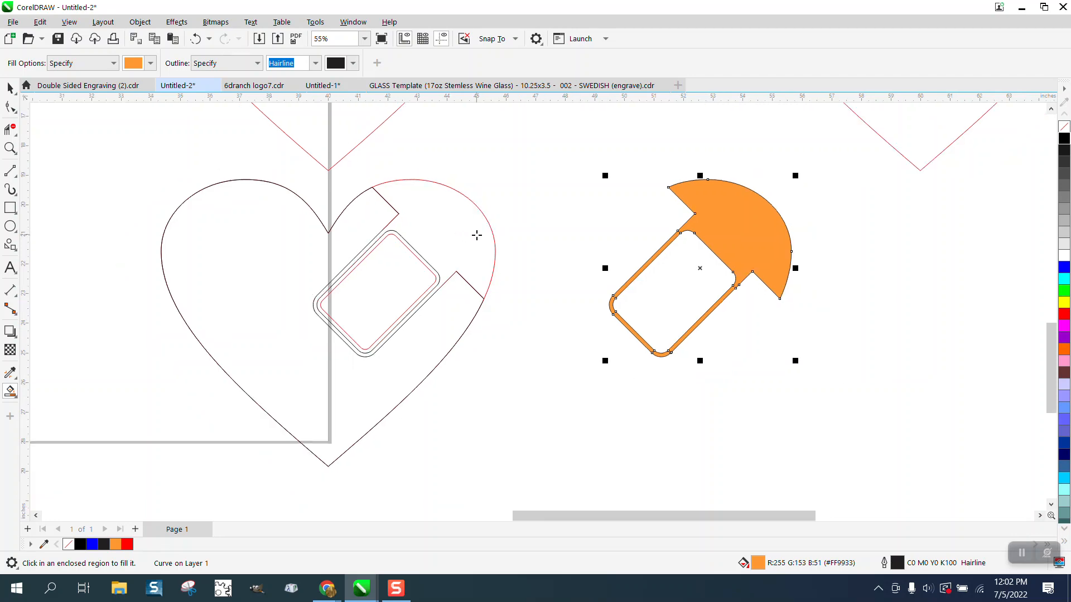
scroll(456, 245, down, 8)
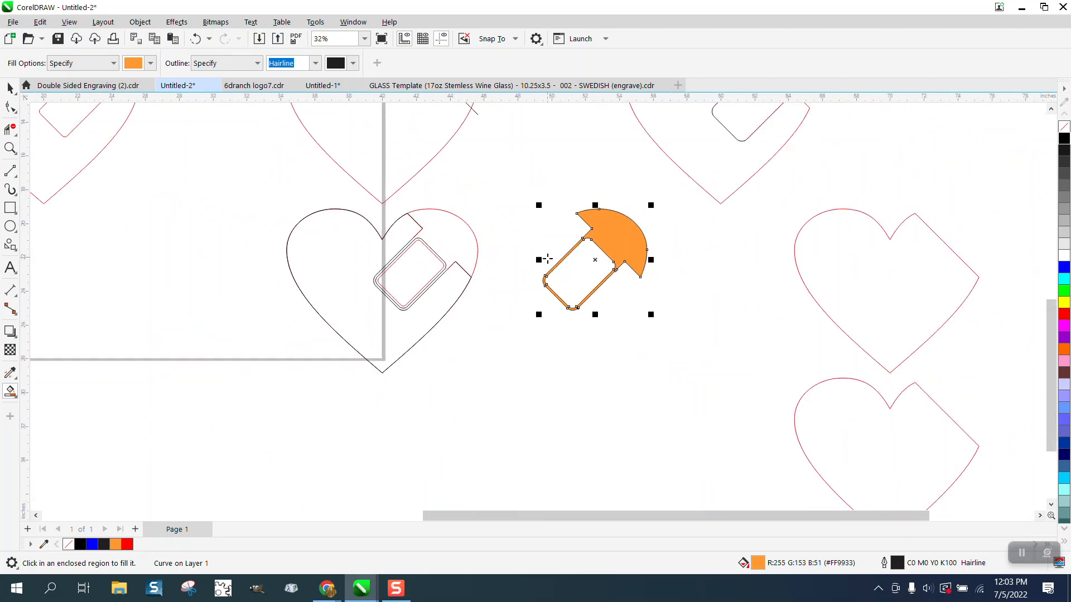
click(428, 266)
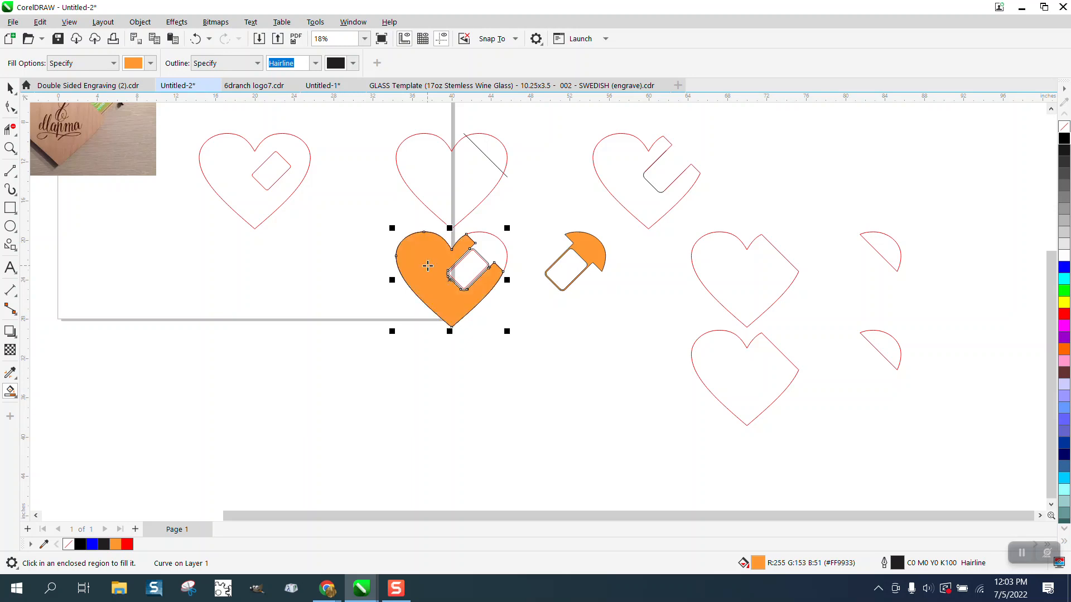
key(Down)
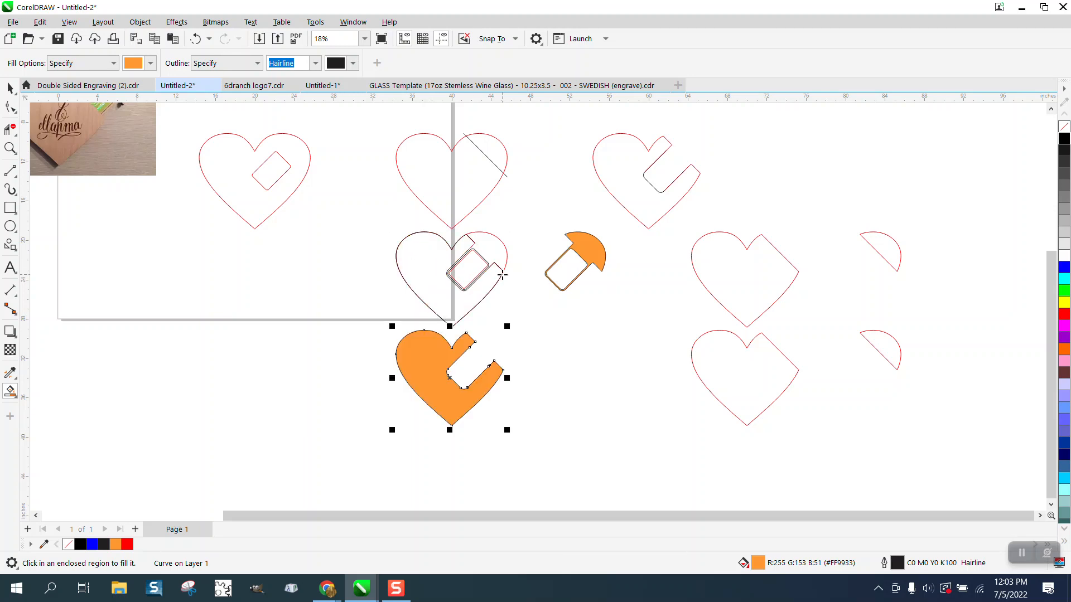
key(Right)
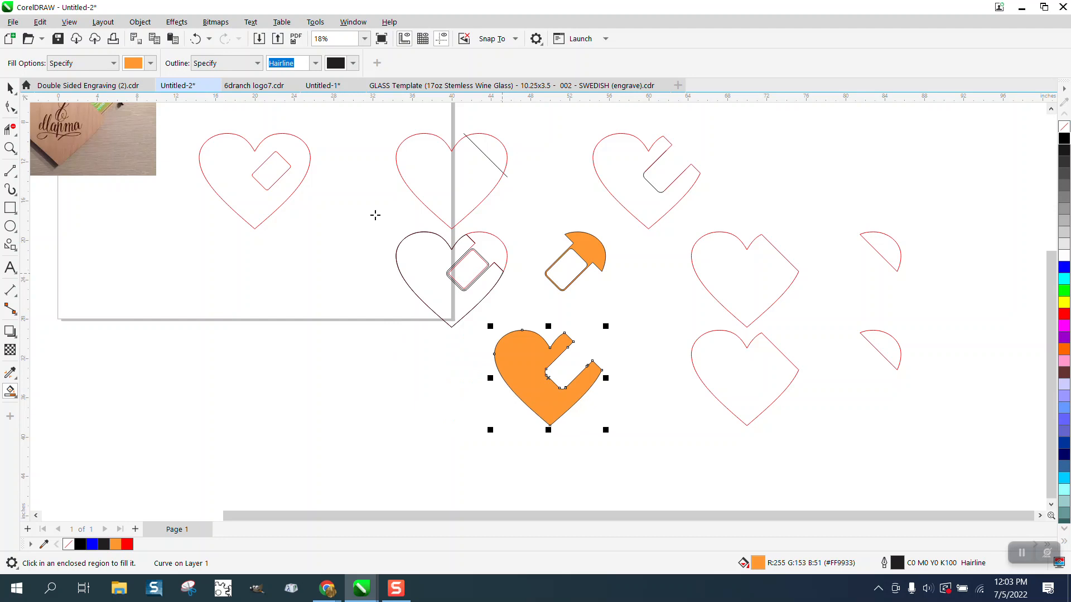
Step: Recolor the orange lobe and card frame blue and move it 10 inches down into the orange heart's slot
click(10, 88)
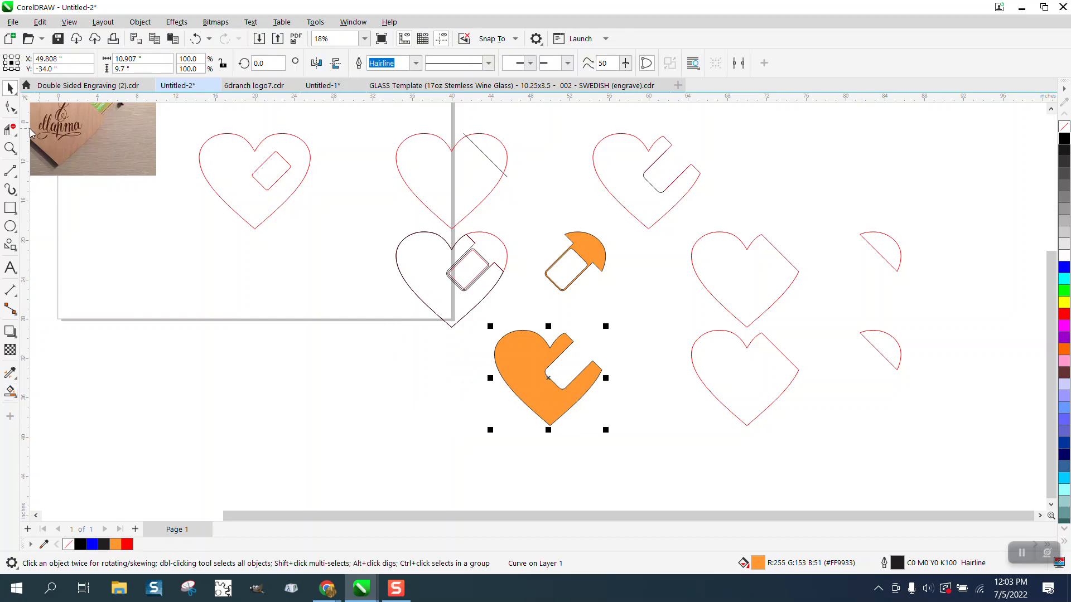
click(10, 148)
drag(463, 216, 822, 443)
click(10, 88)
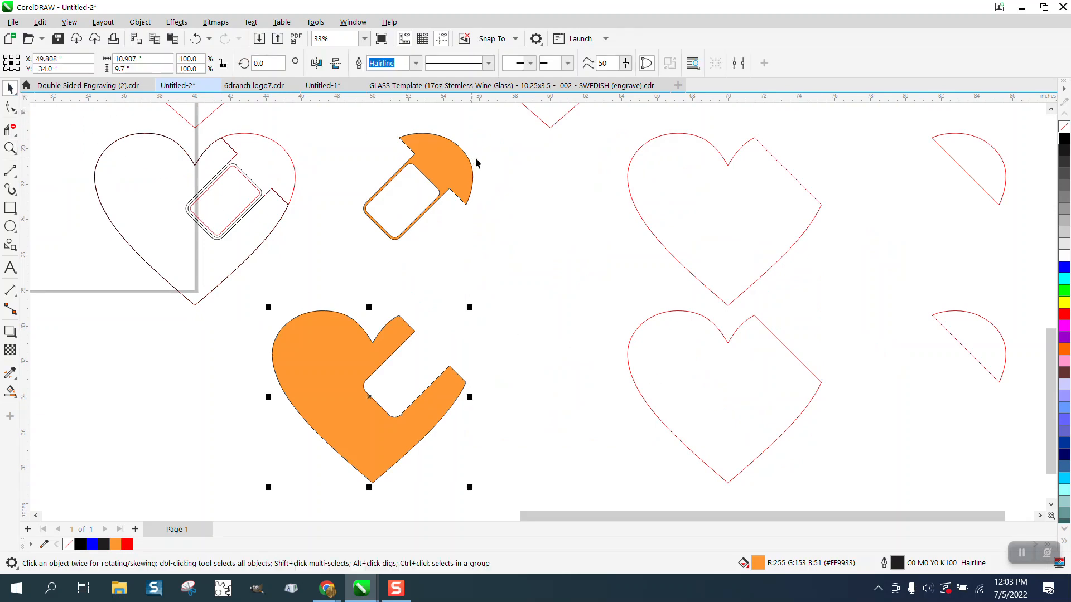
click(450, 160)
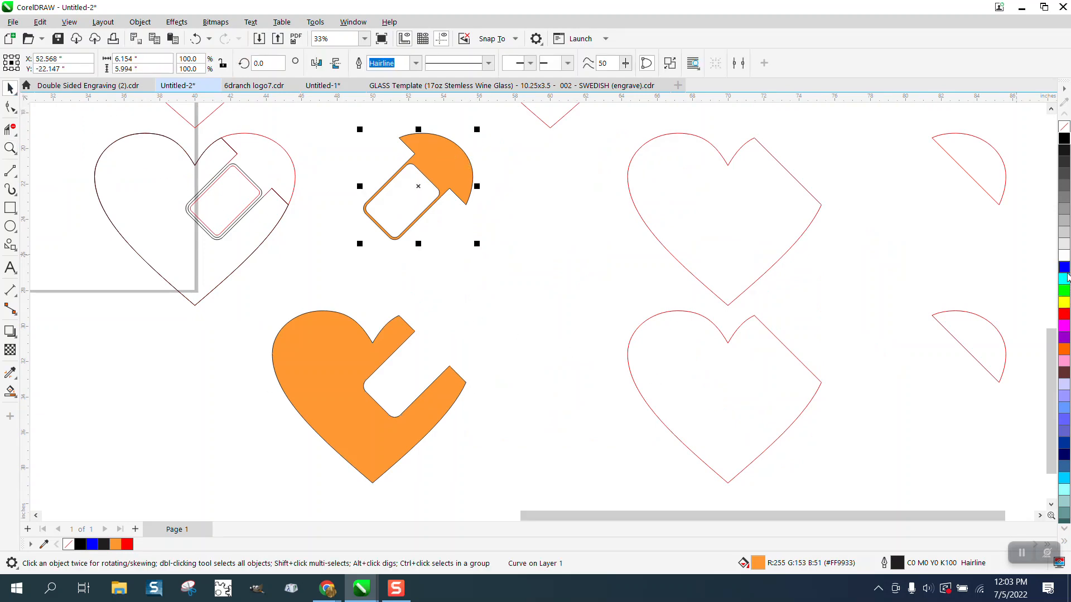
click(1064, 267)
key(Down)
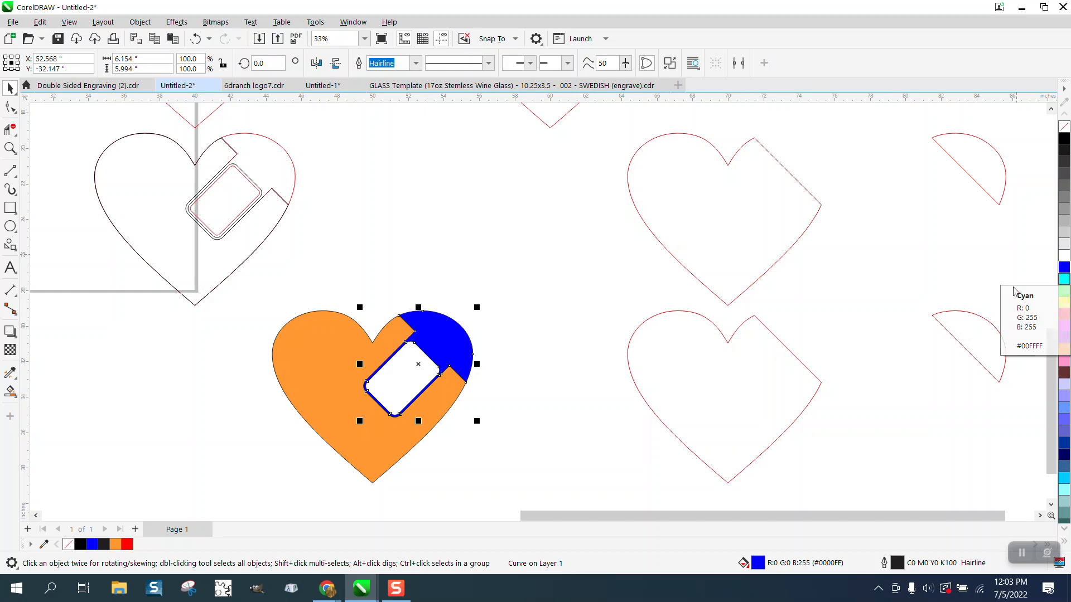
Step: Examine the fit of the blue lobe in the orange heart and compare it with the reference photo
click(10, 148)
drag(306, 301, 616, 463)
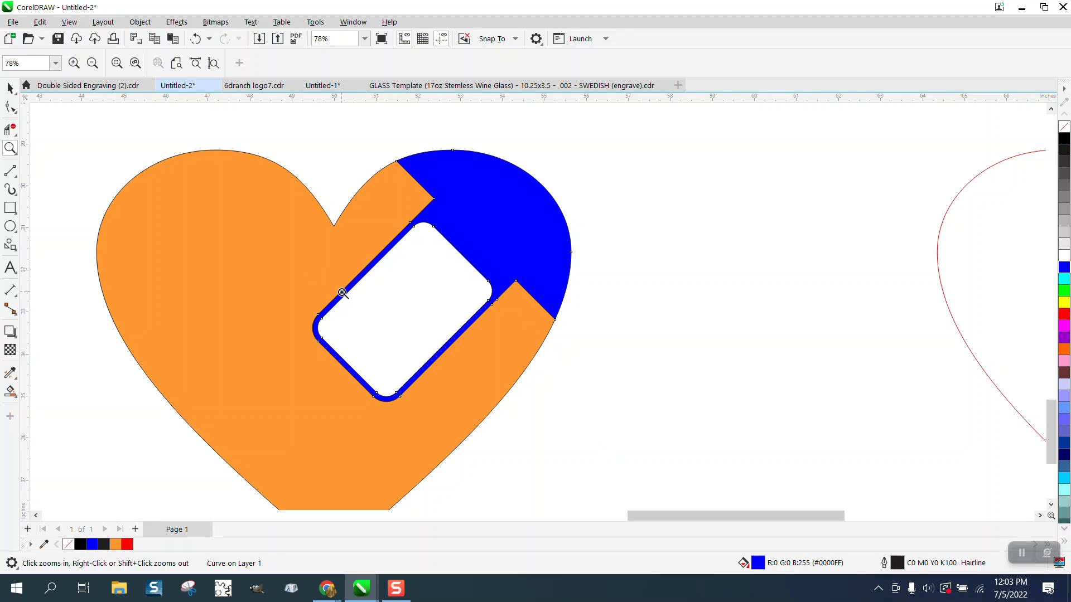
scroll(339, 287, down, 5)
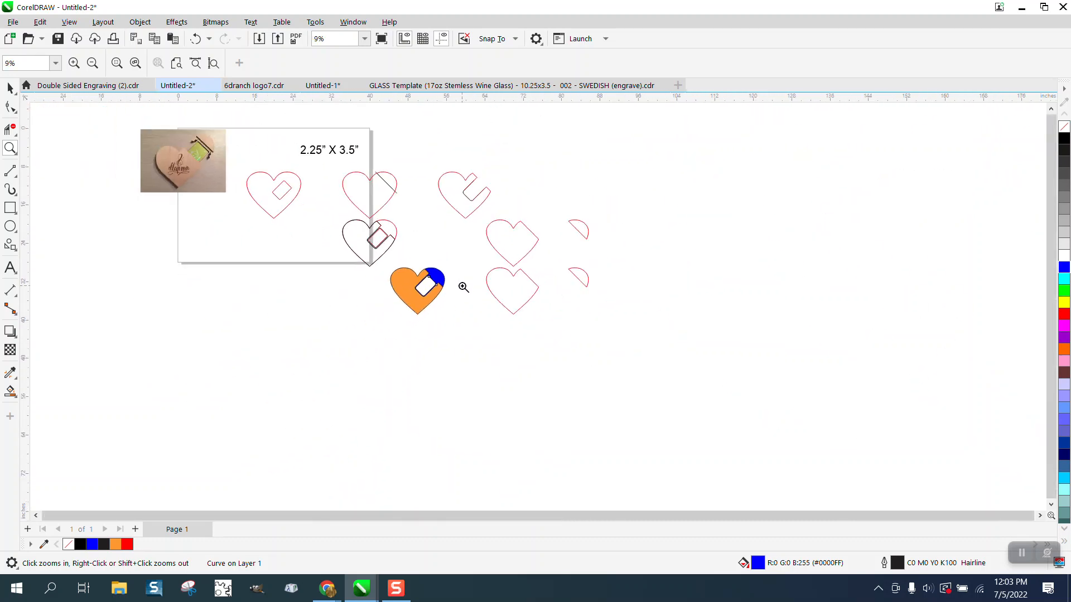
drag(148, 131, 243, 203)
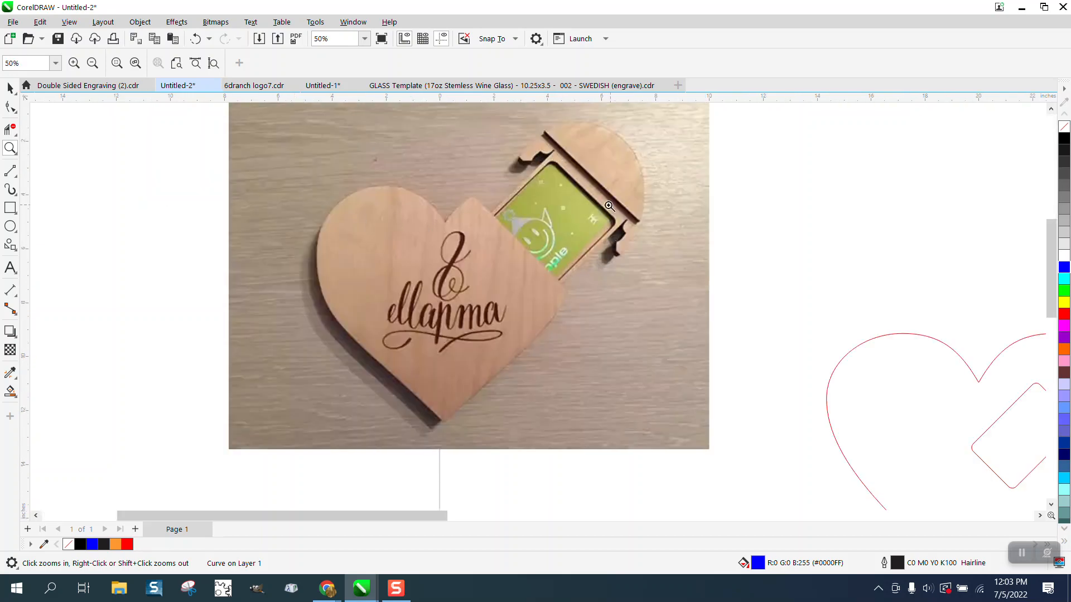
scroll(506, 191, down, 5)
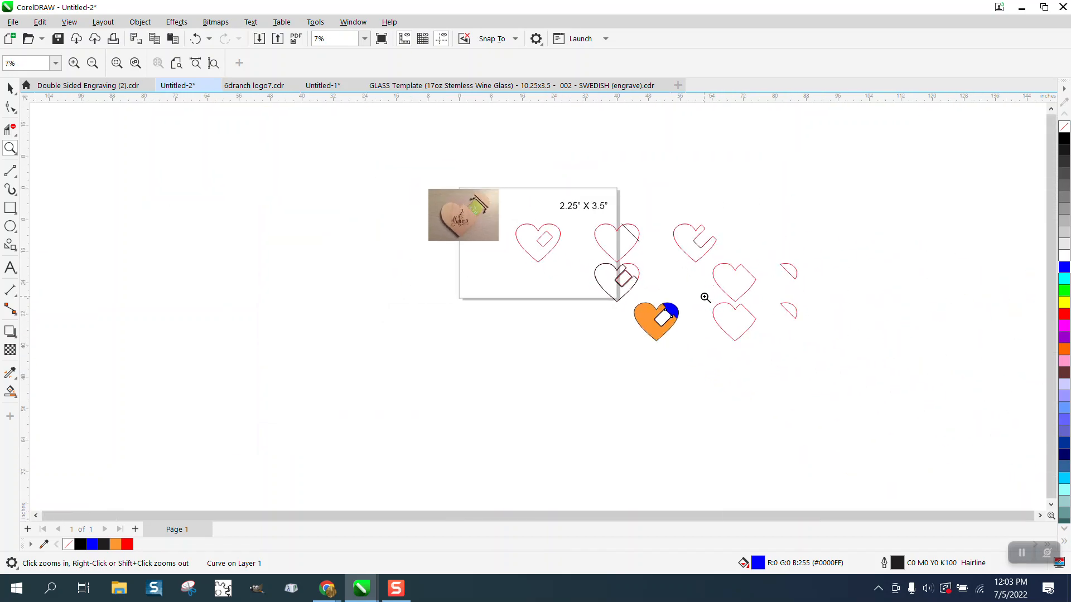
drag(716, 349, 718, 350)
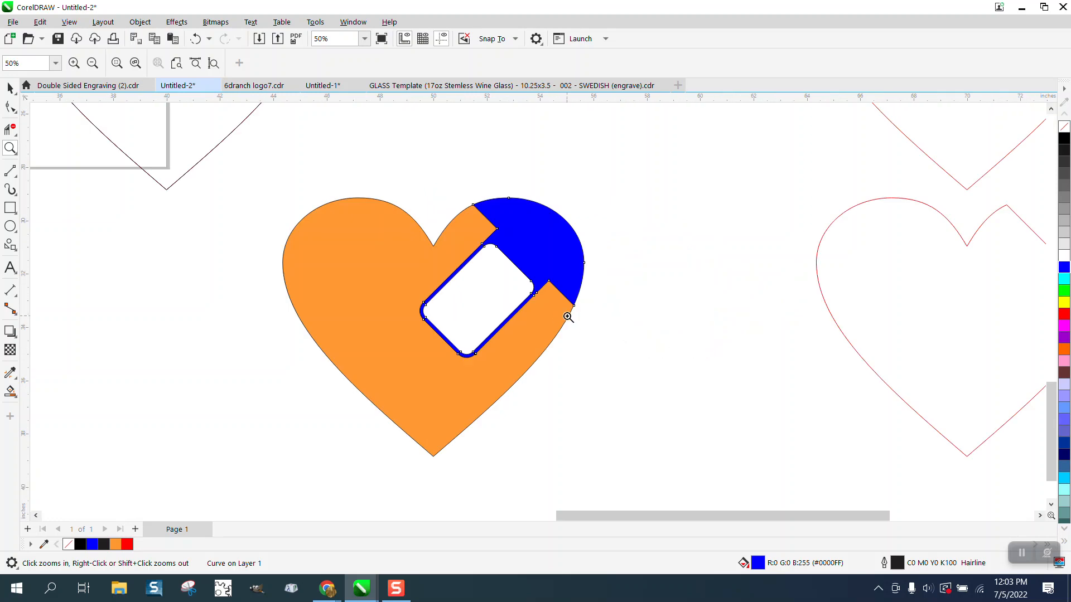